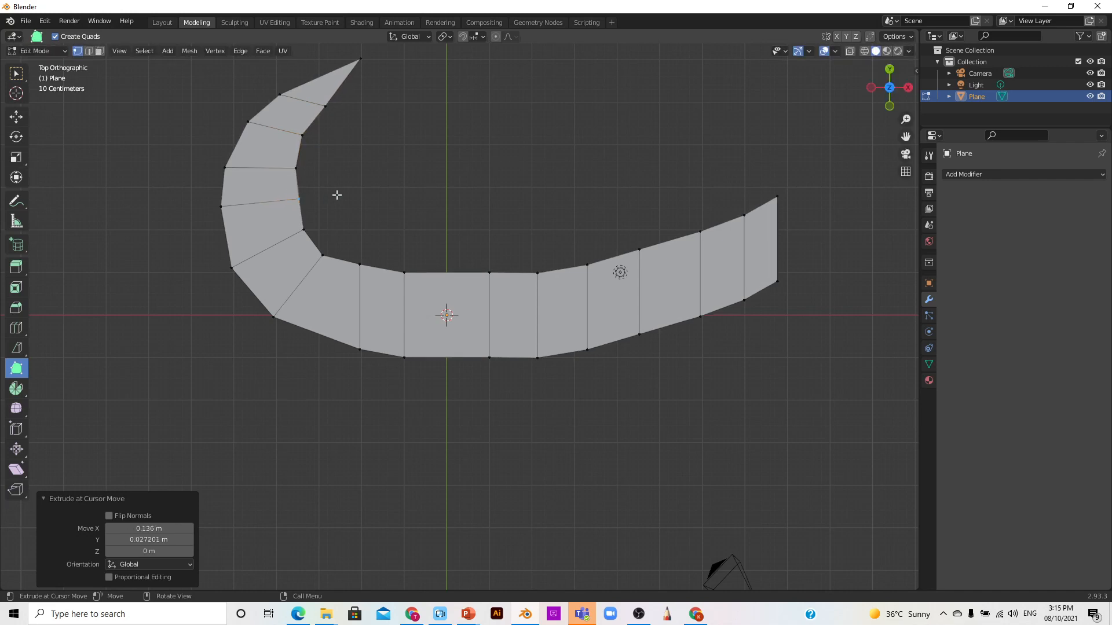
Taper the crescent's right arm toward its tip by moving its lower-edge vertices up with the Poly Build tool
drag(744, 300, 765, 228)
drag(700, 316, 689, 290)
drag(737, 264, 757, 227)
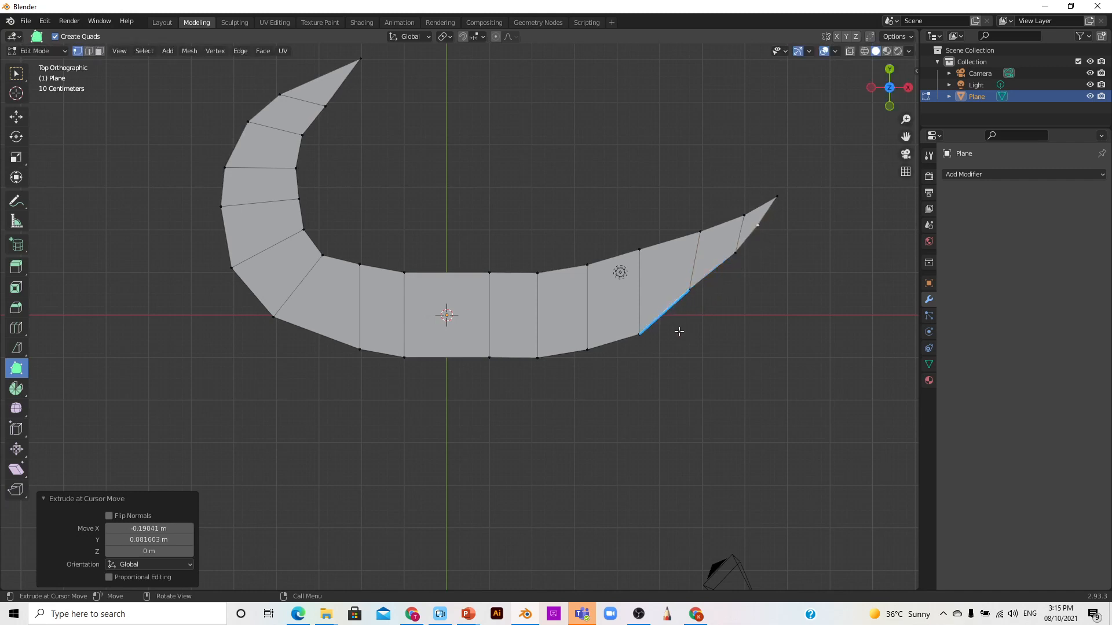
drag(650, 336, 641, 319)
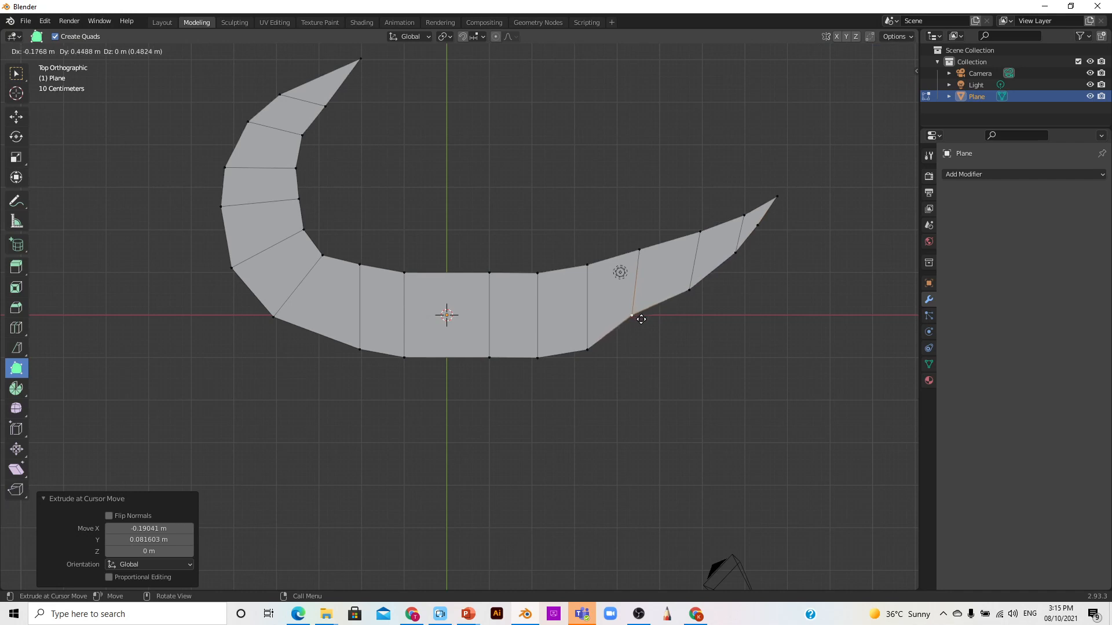
drag(587, 350, 586, 342)
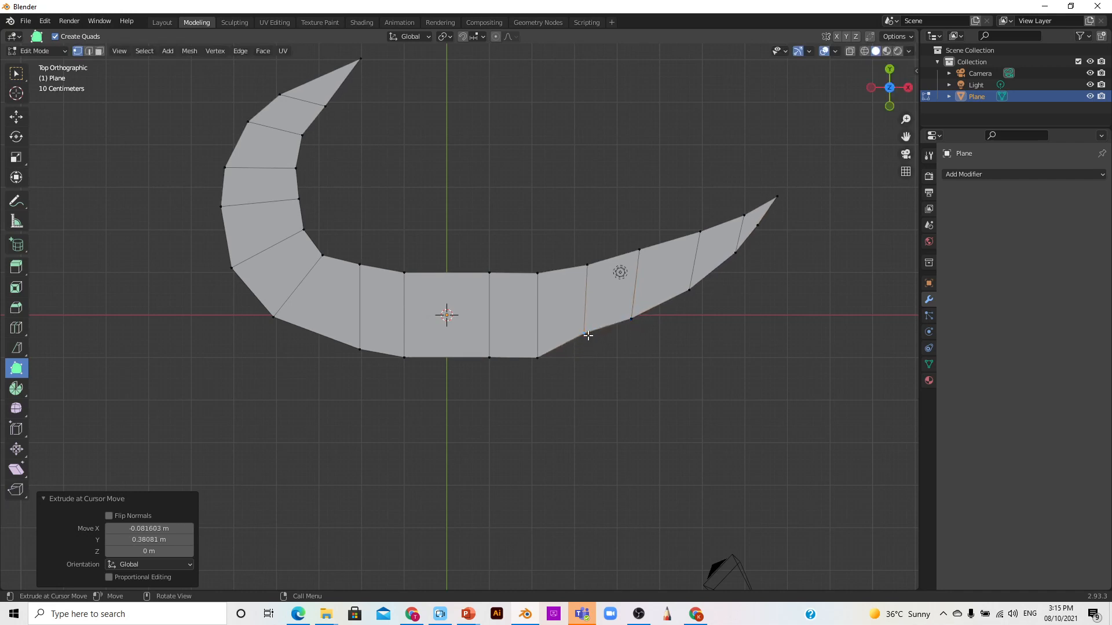
Smooth the lower edge of the crescent's middle and left bend by shifting its vertices slightly
drag(543, 359, 486, 351)
drag(399, 360, 372, 347)
drag(273, 320, 271, 324)
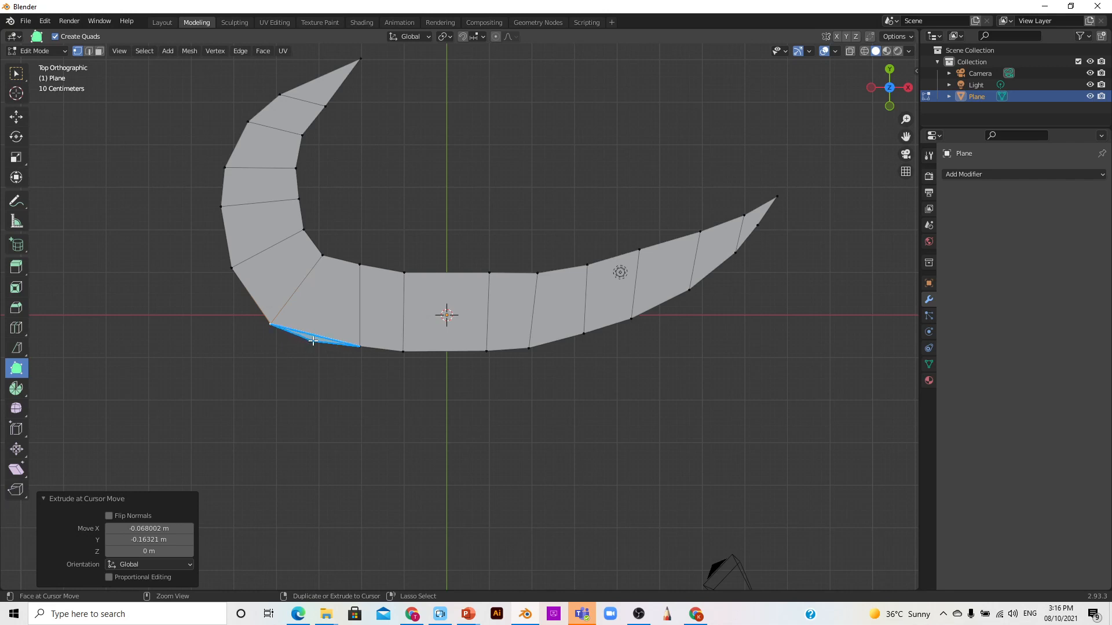
Add three thin triangular faces along the crescent's outer left bend with Poly Build to round its outline
ctrl+click(311, 342)
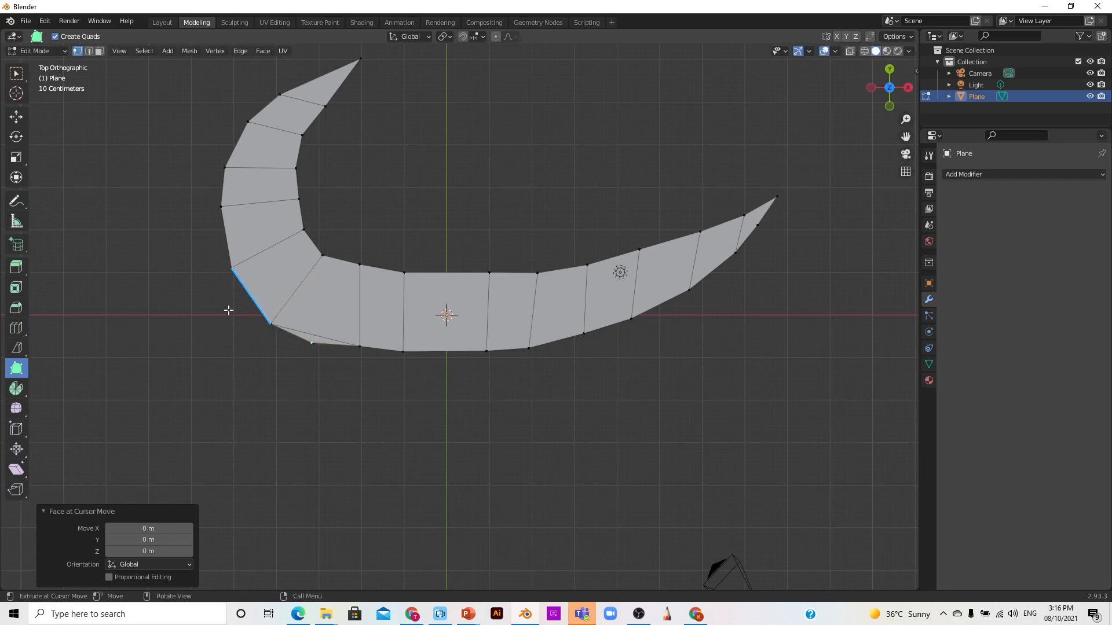
ctrl+click(241, 298)
ctrl+click(220, 234)
scroll(638, 311, down, 1)
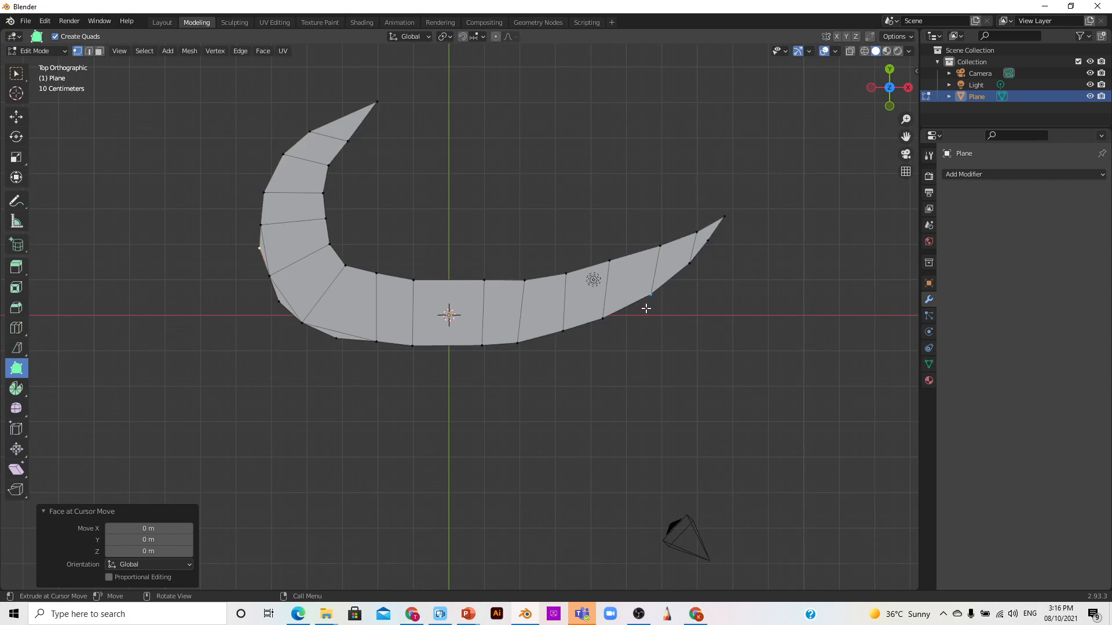
scroll(646, 308, down, 1)
scroll(647, 308, up, 1)
Extrude the entire crescent mesh upward about 2.24 m along Z with the Extrude Region tool
mouse_move(892, 95)
mouse_down()
mouse_move(857, 133)
mouse_move(886, 105)
mouse_move(906, 130)
mouse_move(889, 174)
mouse_move(883, 269)
mouse_move(911, 174)
mouse_move(891, 97)
mouse_up()
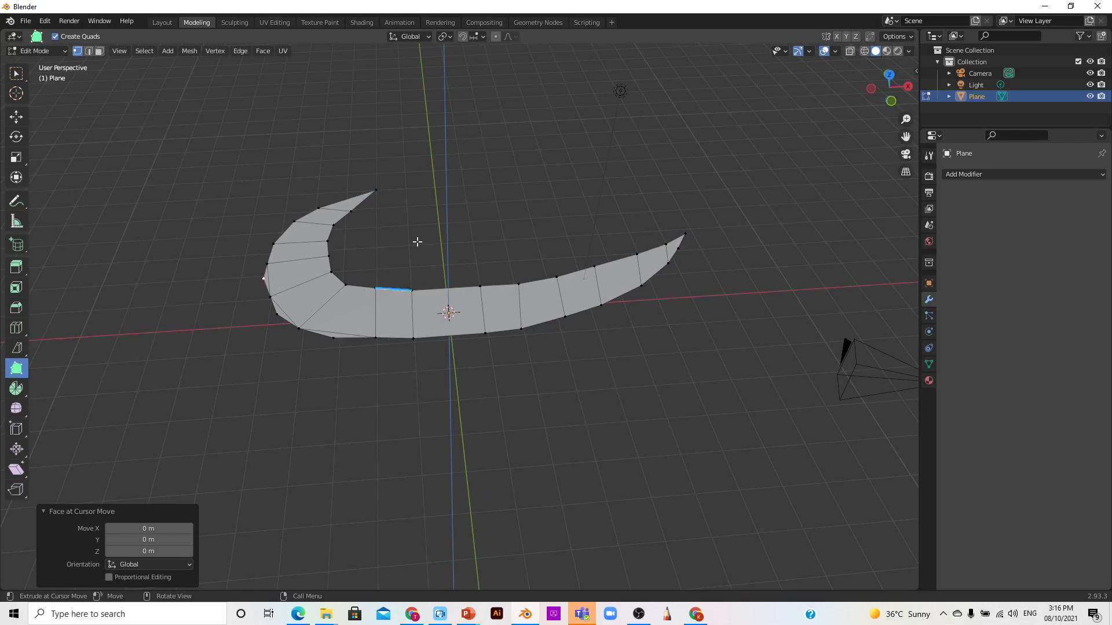
key(a)
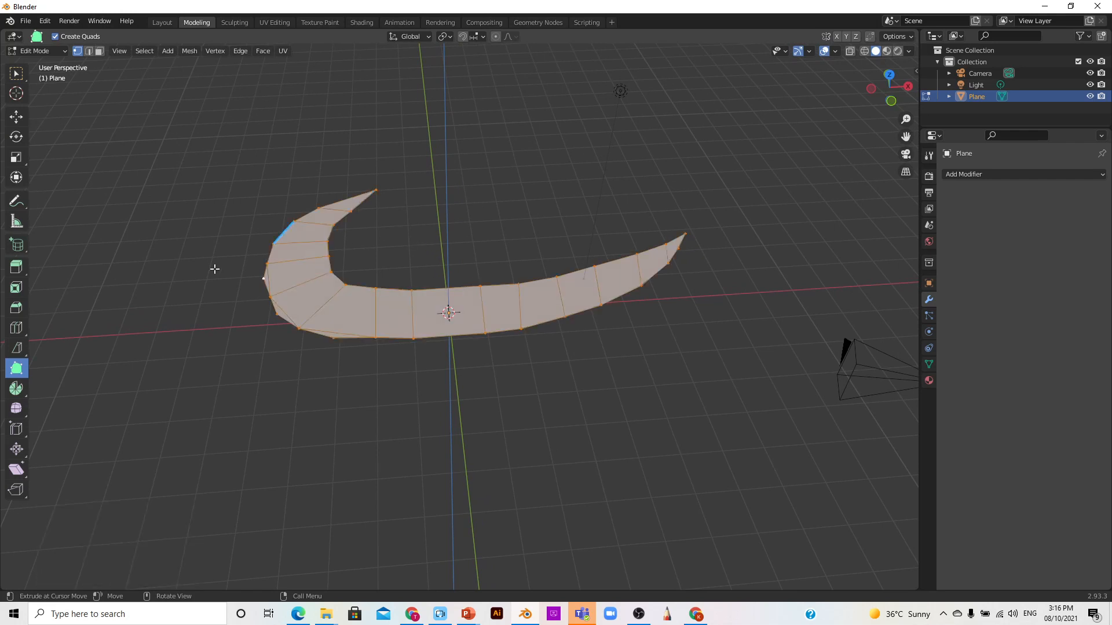
click(16, 268)
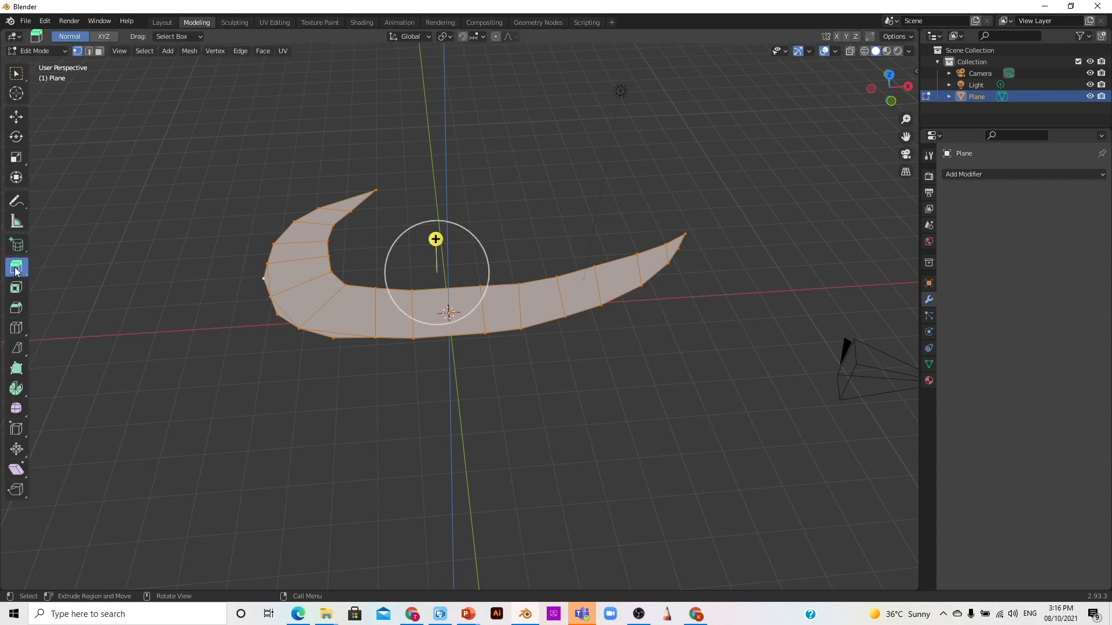
click(891, 101)
drag(443, 259, 446, 178)
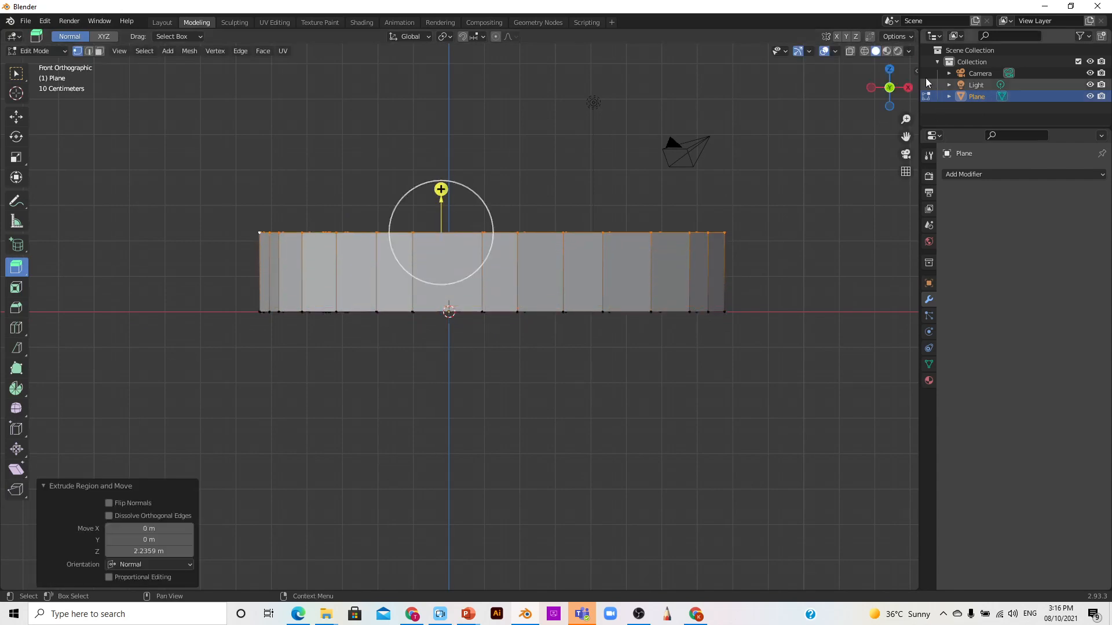
In top view, set face selection and place the 3D cursor above the crescent's opening, at about X 4.07 m, Y 6.62 m
drag(898, 98, 850, 108)
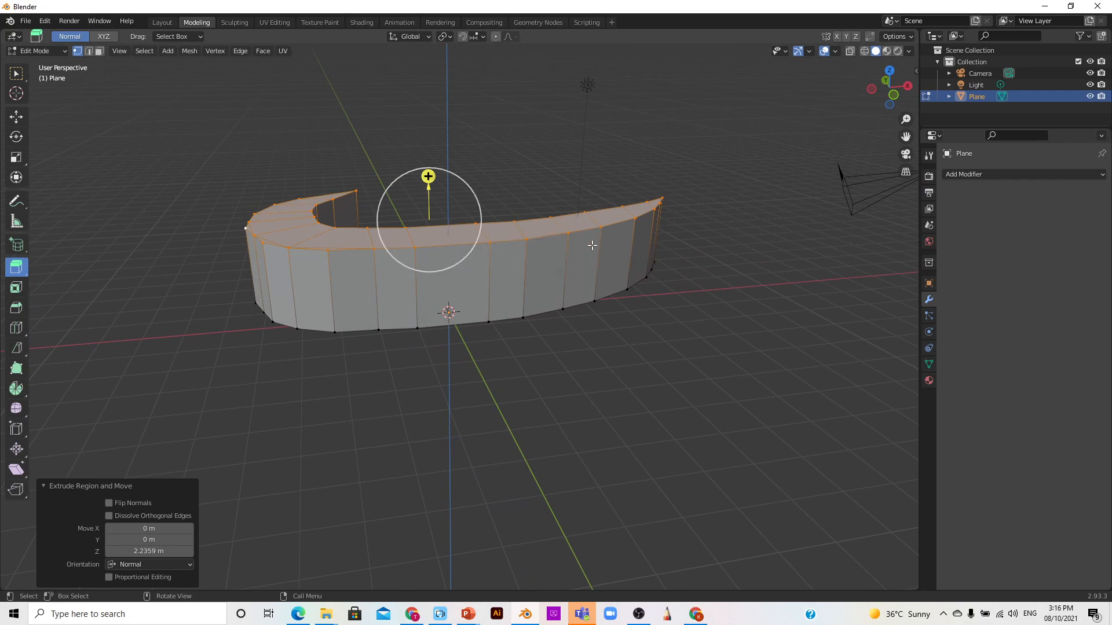
scroll(531, 220, up, 1)
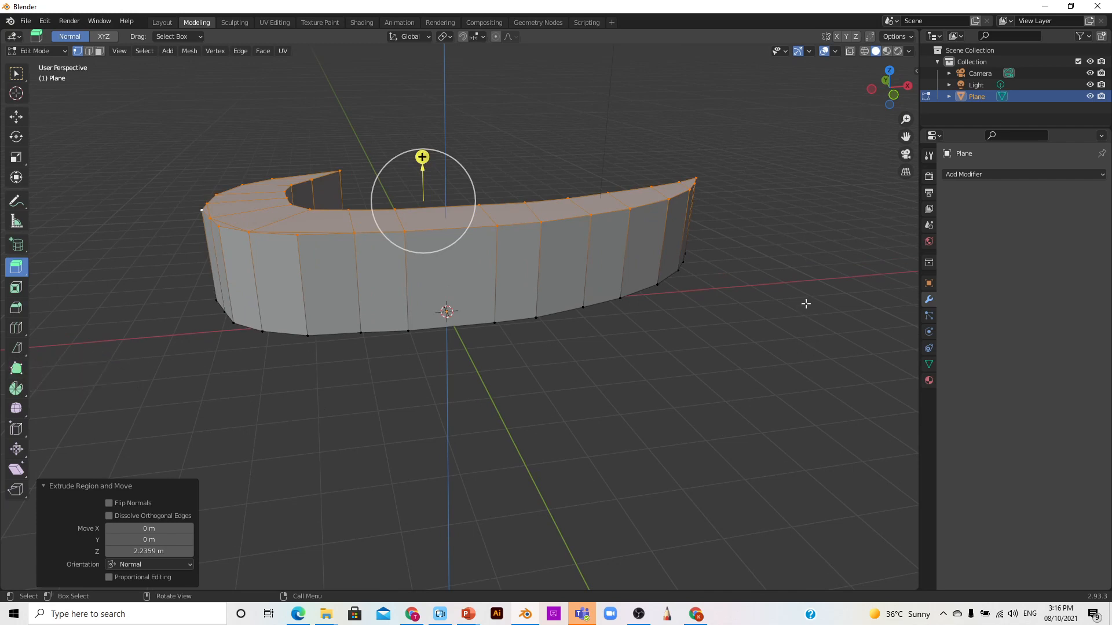
mouse_move(889, 87)
mouse_down()
mouse_move(739, 322)
mouse_move(657, 588)
mouse_move(898, 97)
mouse_up()
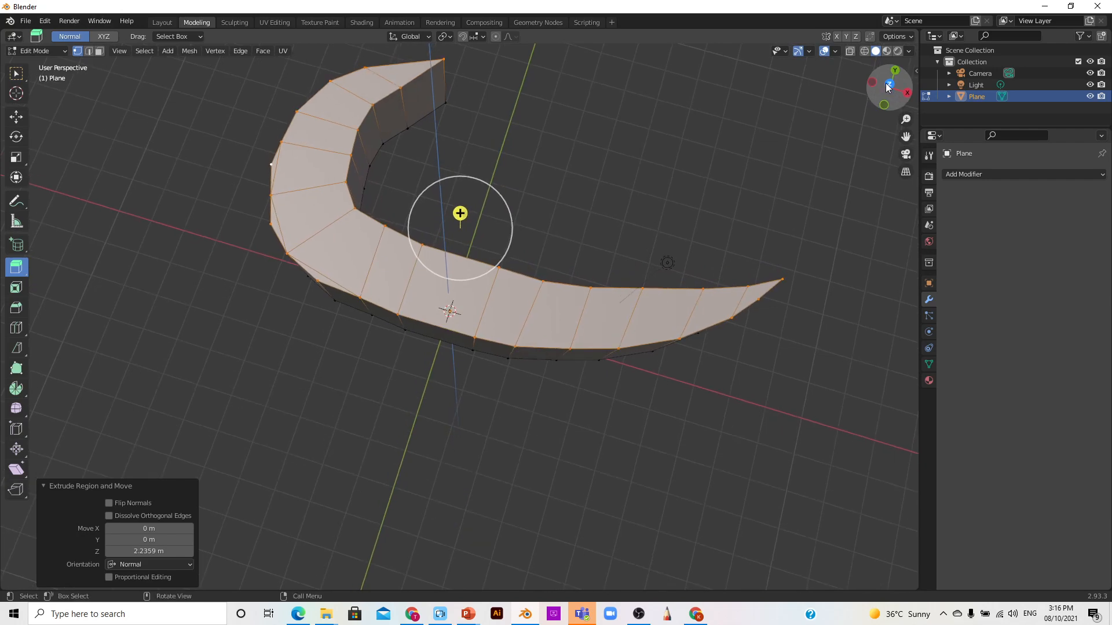
click(890, 85)
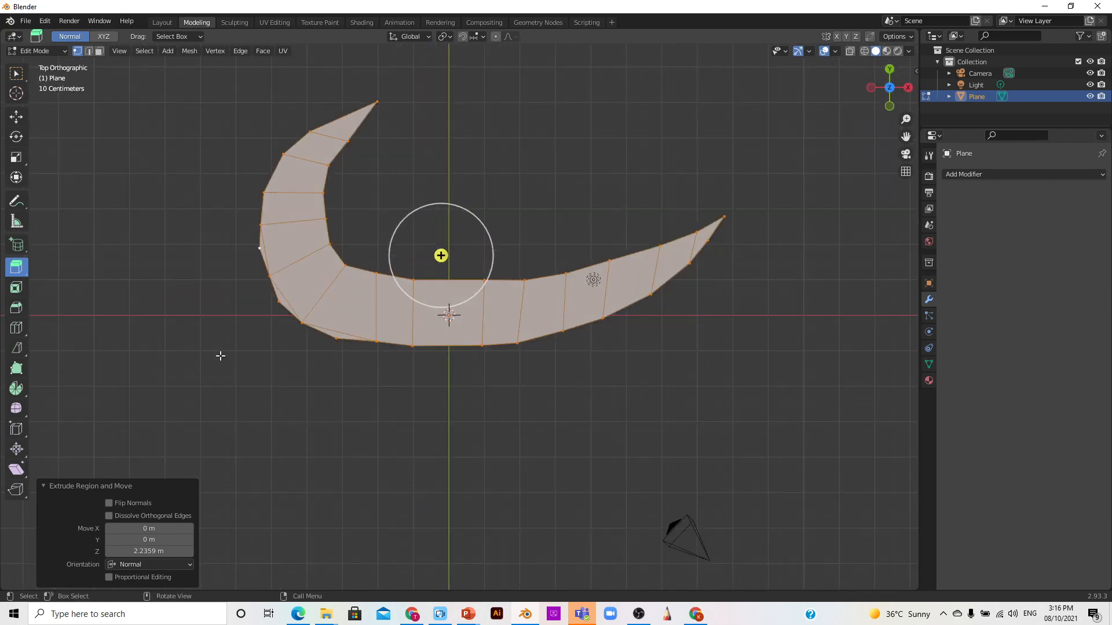
click(17, 389)
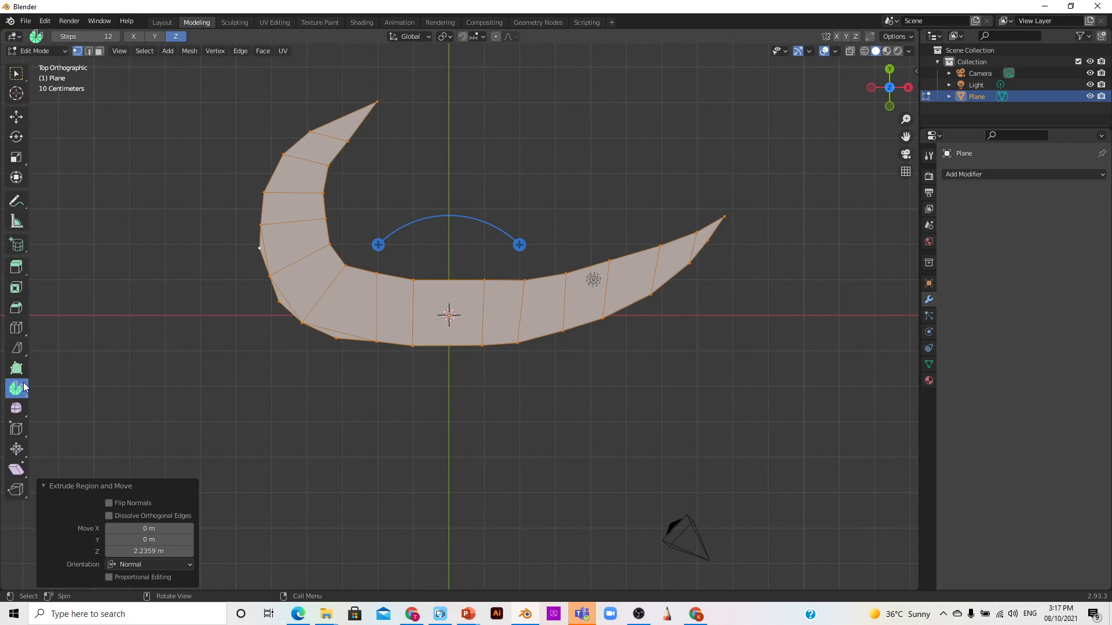
click(100, 52)
drag(906, 136, 761, 194)
scroll(753, 194, down, 1)
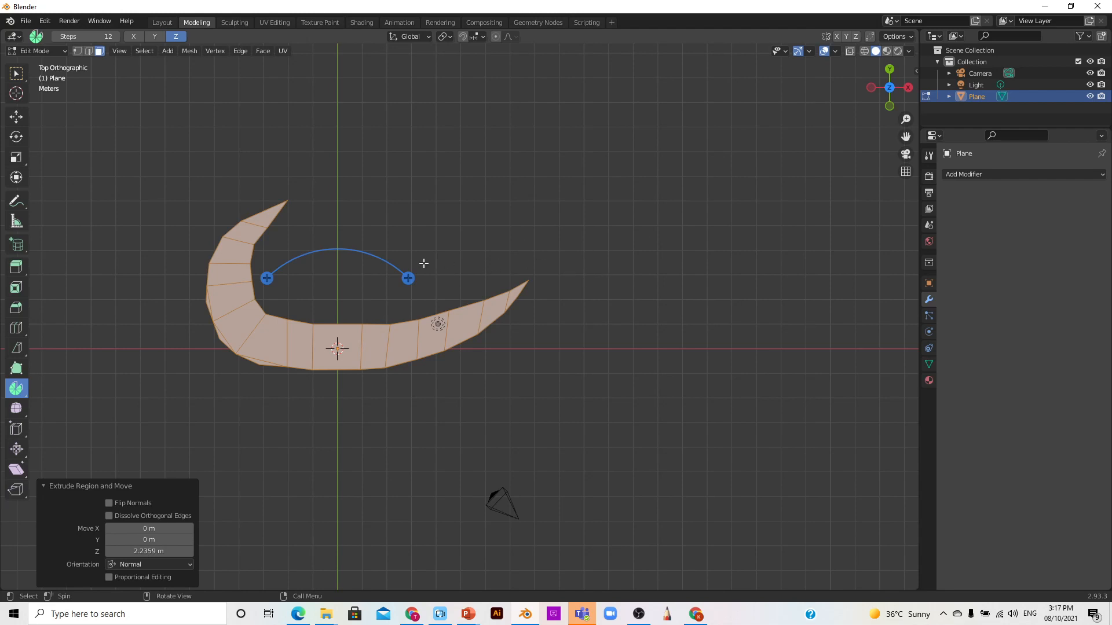
click(14, 94)
click(448, 241)
click(450, 179)
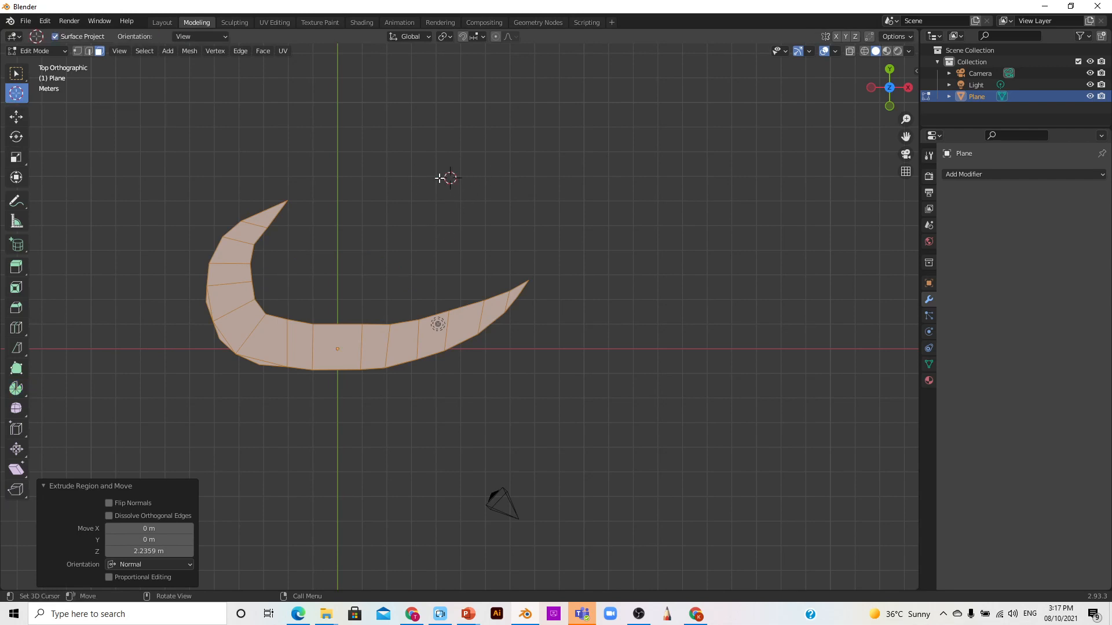
click(439, 185)
Spin the extruded crescent 360° around the 3D cursor on the Z axis with 12 steps
click(14, 395)
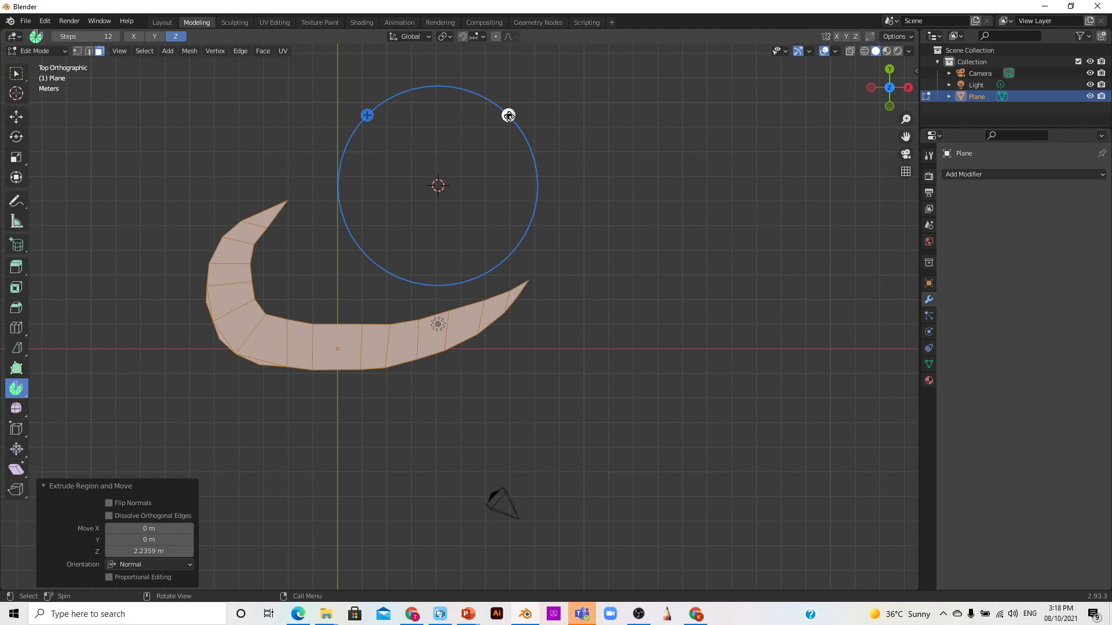
scroll(508, 116, down, 2)
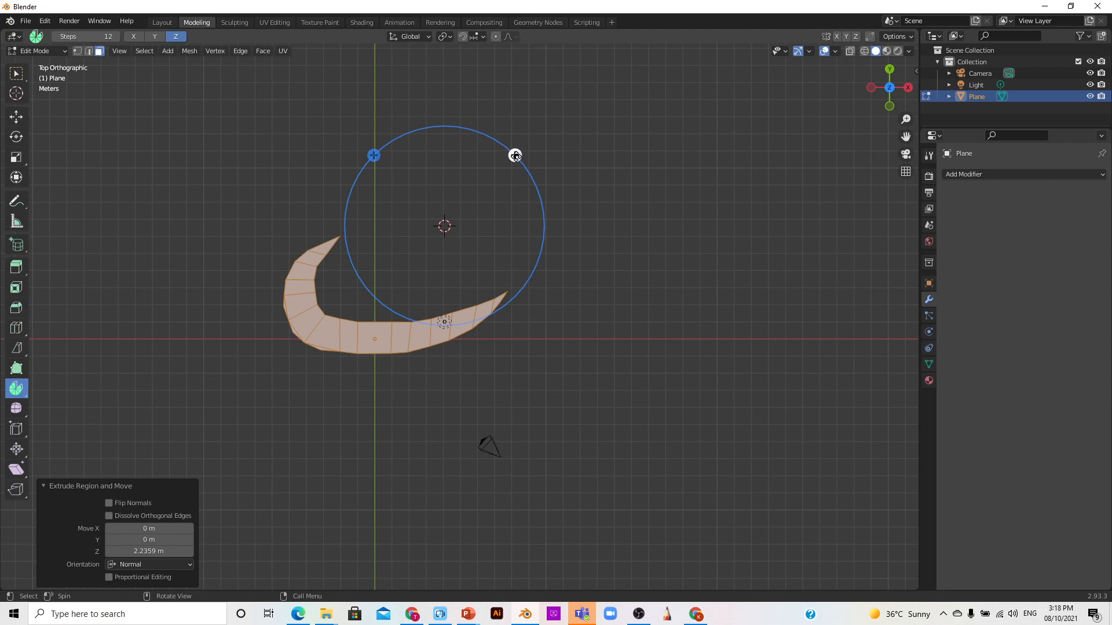
click(515, 156)
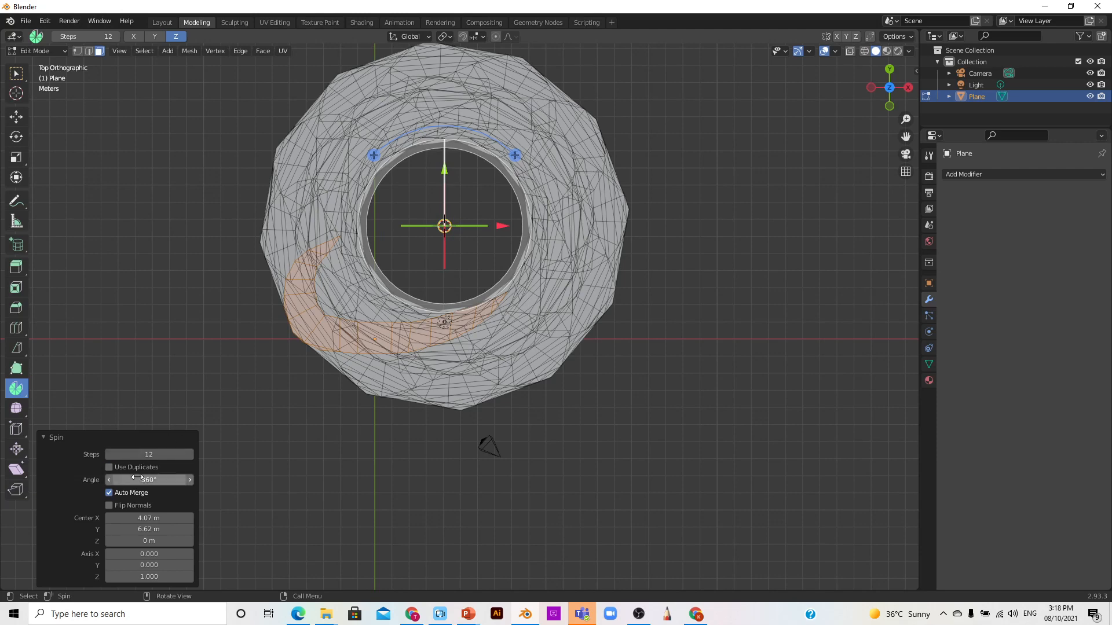
Reduce the number of spin steps to 1
click(109, 454)
click(109, 453)
click(109, 454)
click(109, 454)
click(108, 454)
click(109, 454)
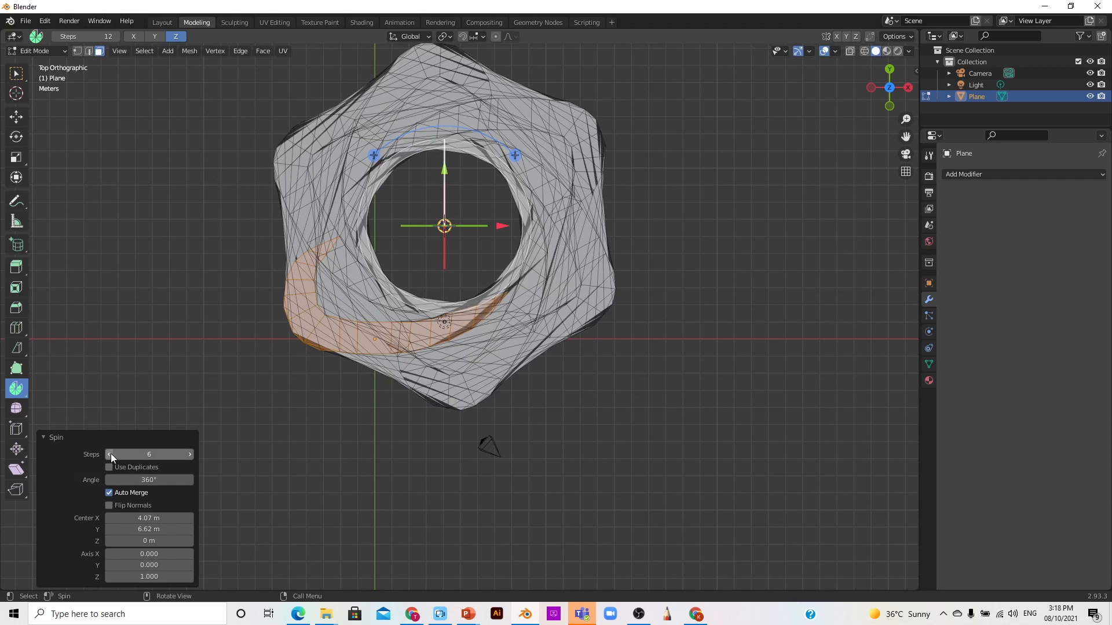
click(108, 455)
click(108, 455)
click(108, 455)
click(107, 454)
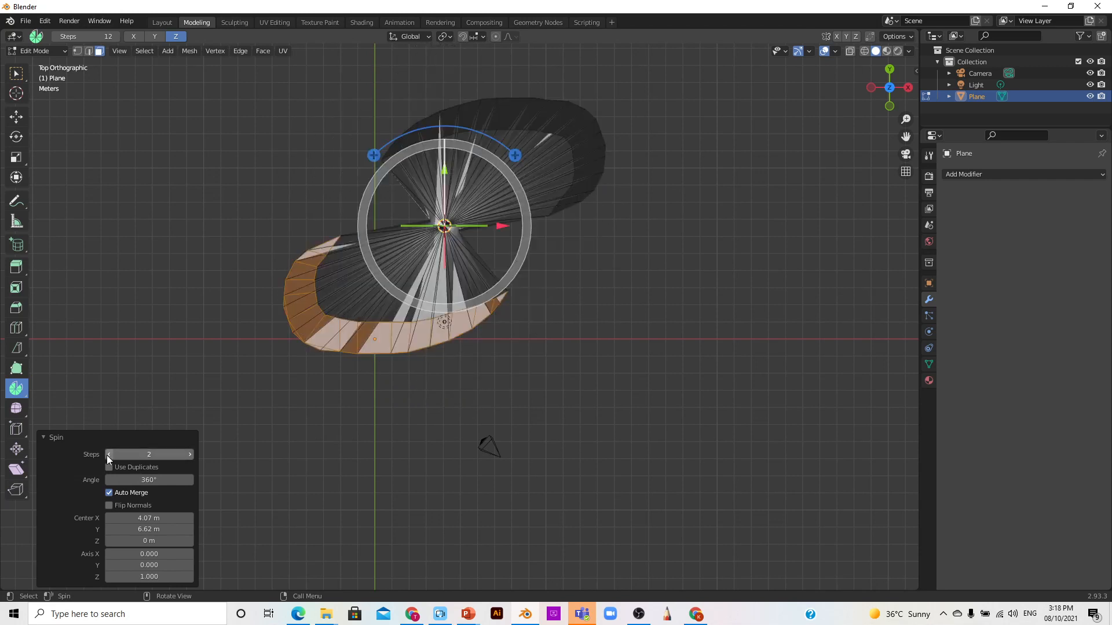
click(109, 454)
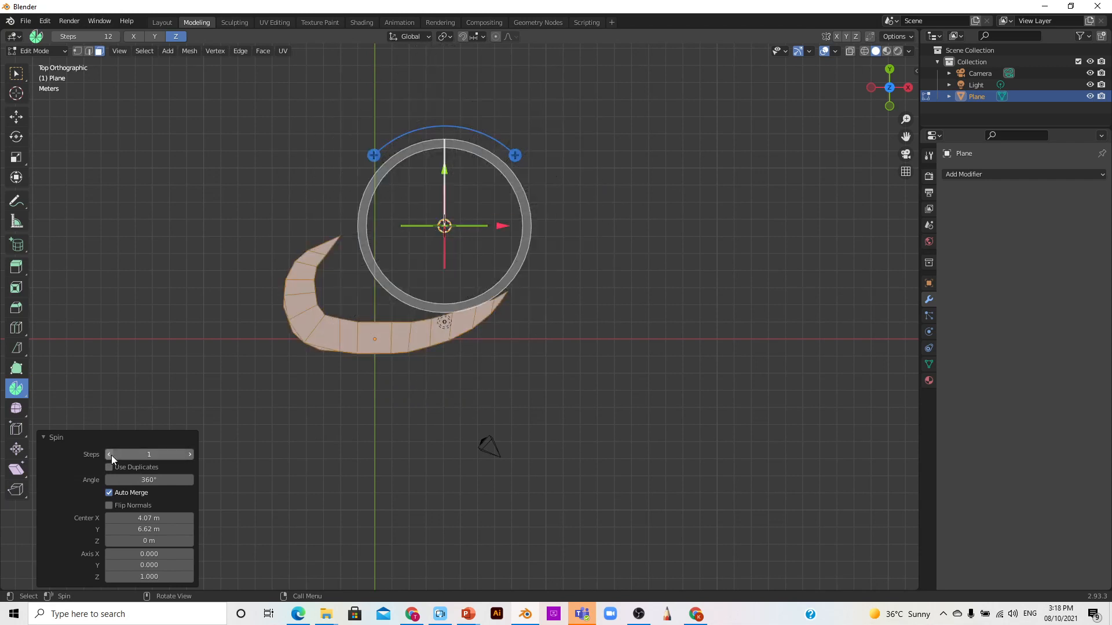
drag(516, 156, 517, 197)
key(Escape)
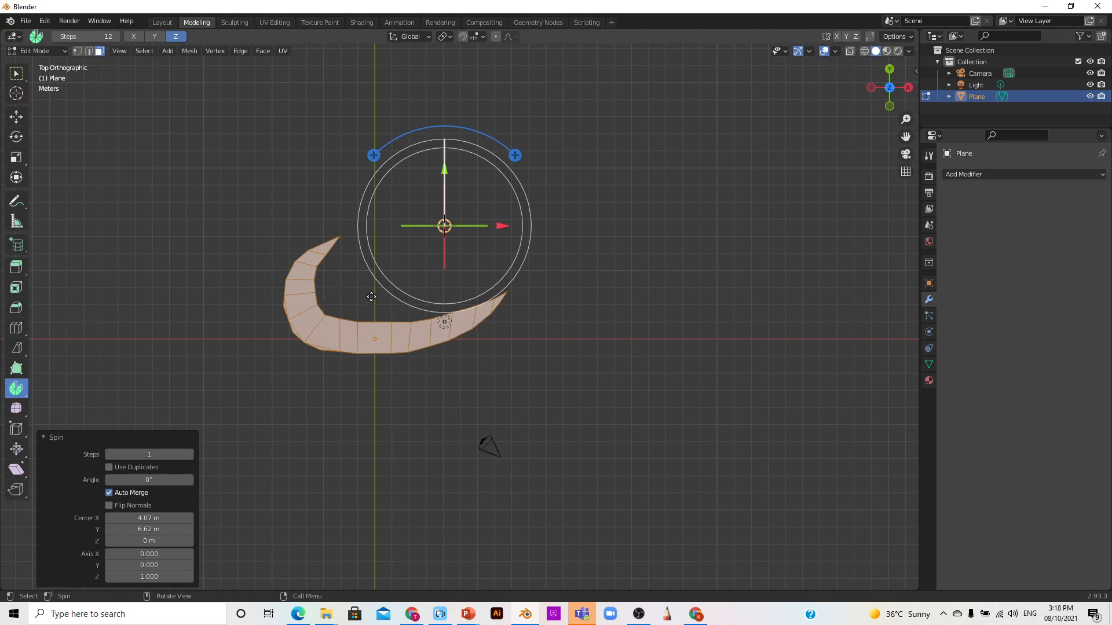
key(alt+a)
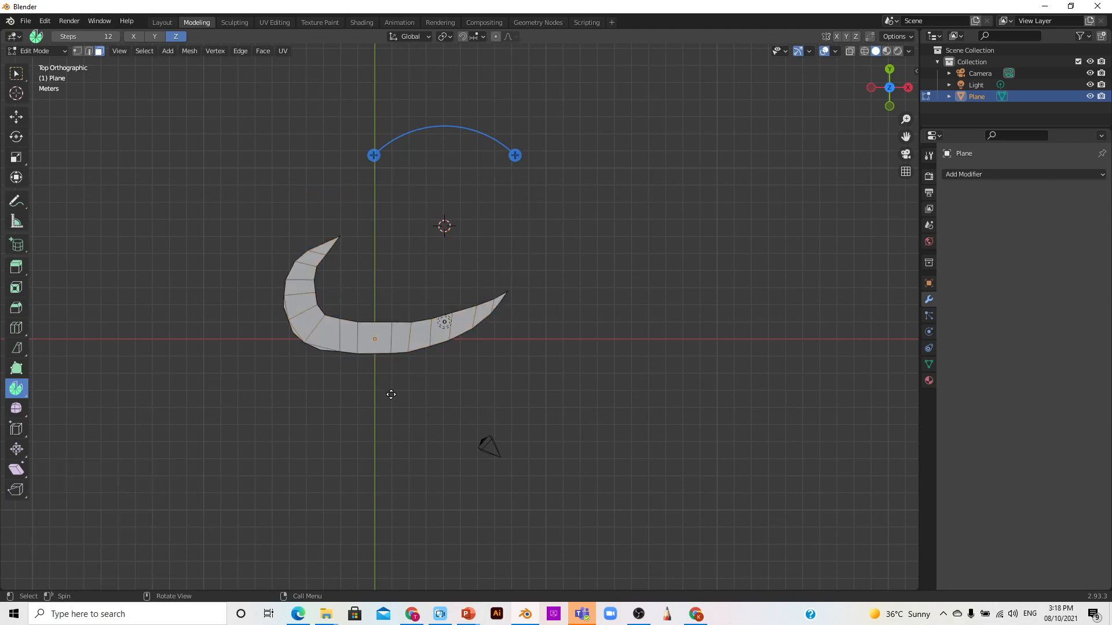
click(23, 52)
click(37, 65)
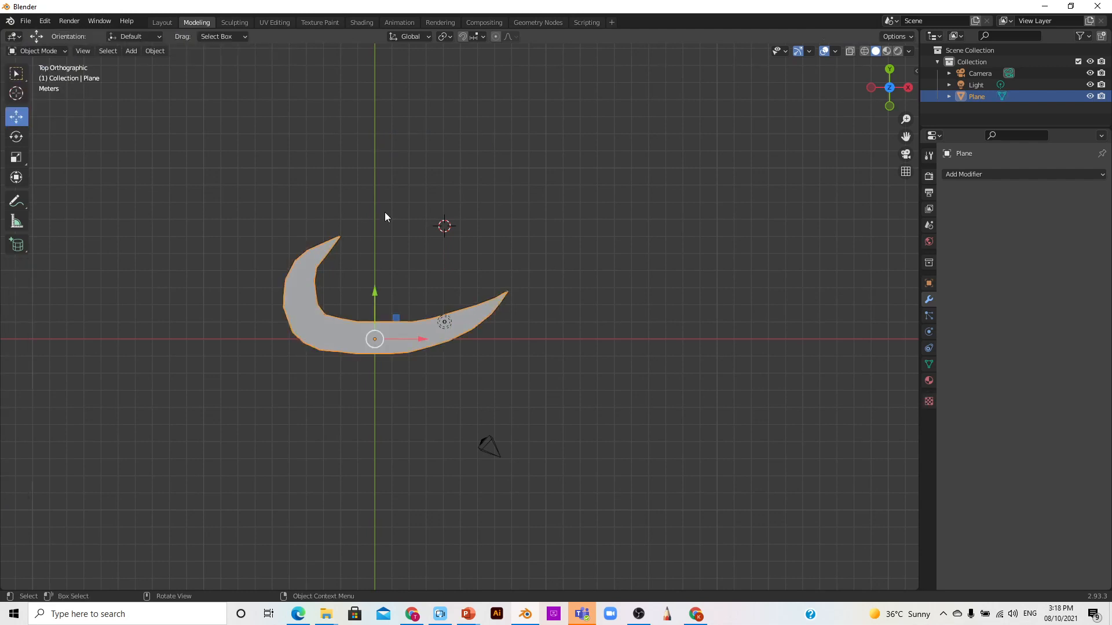
click(40, 50)
click(37, 77)
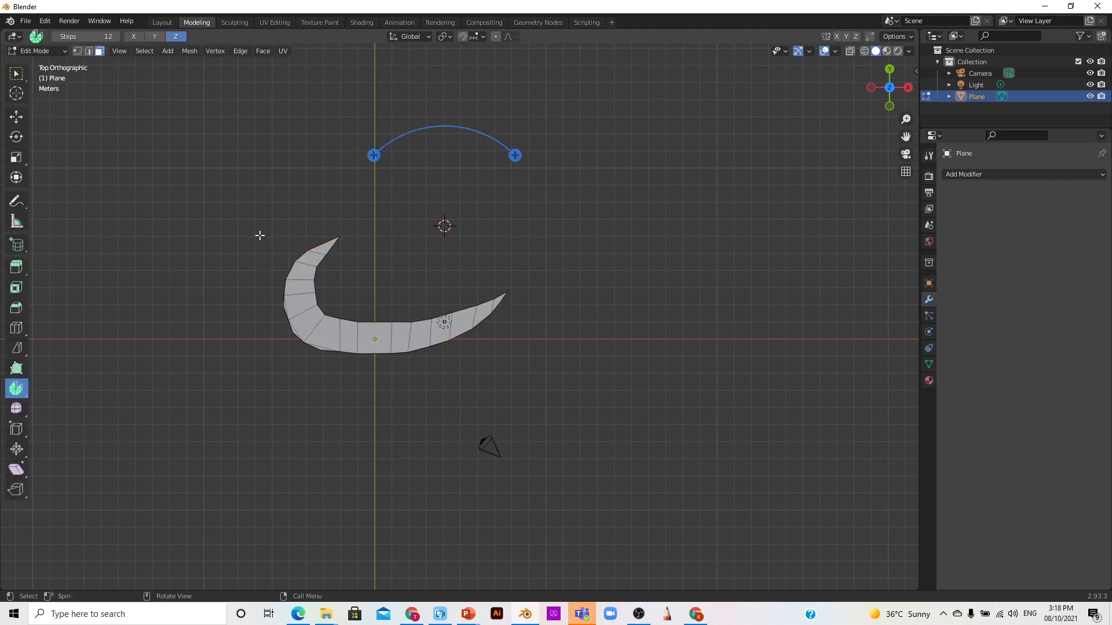
scroll(420, 314, up, 1)
mouse_move(512, 138)
mouse_down()
mouse_move(525, 140)
mouse_move(512, 136)
mouse_up()
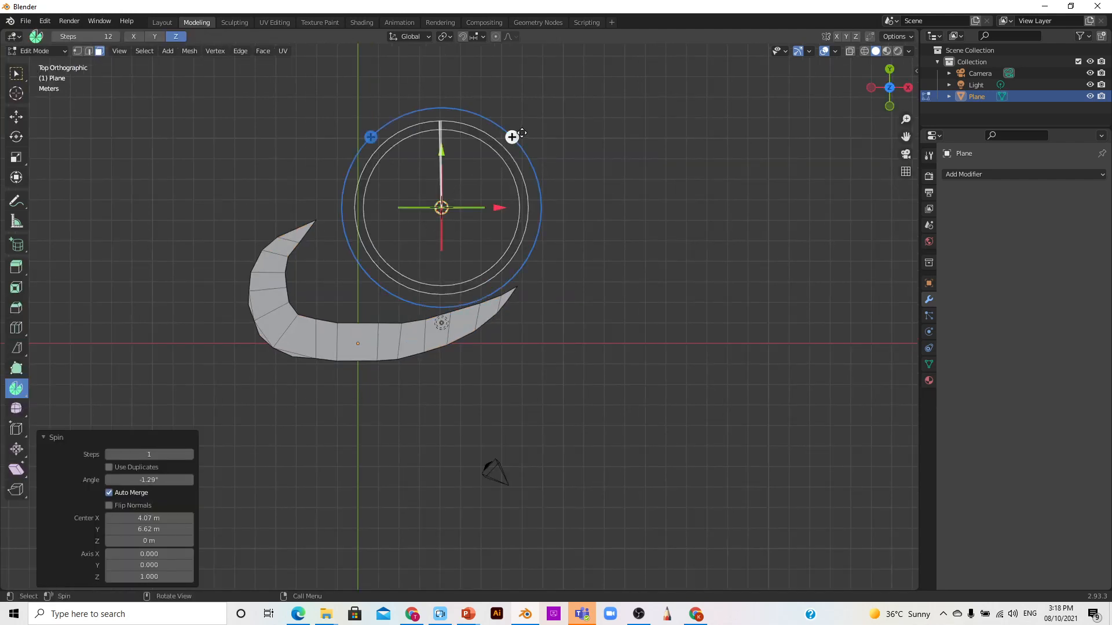
Select the whole mesh, spin it about 42.4° around the 3D cursor, and set the spin steps to 2
key(a)
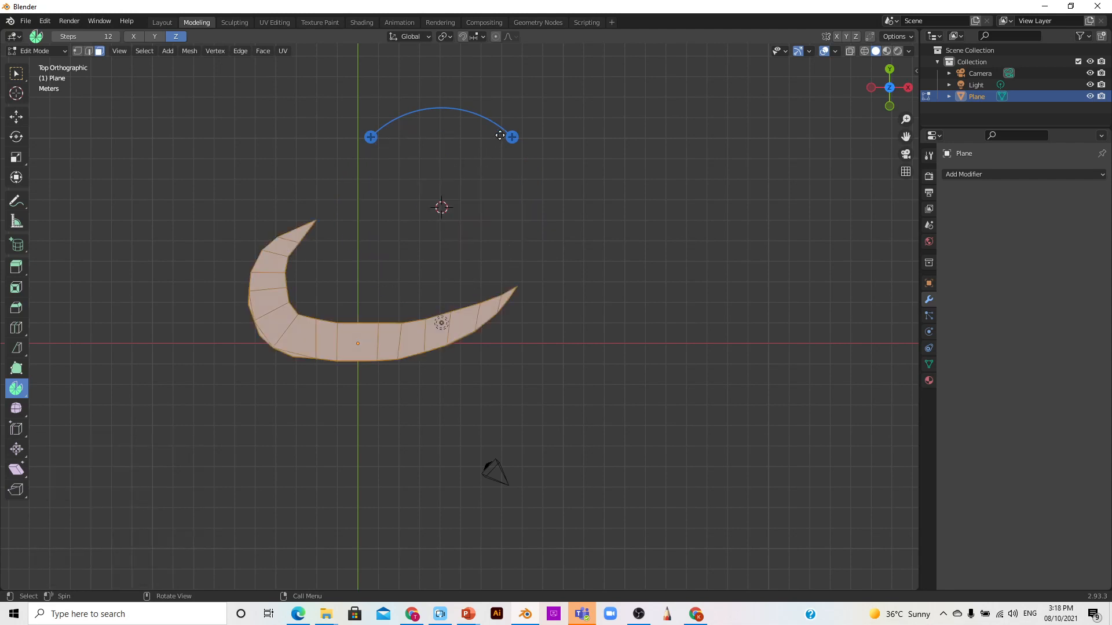
drag(512, 137, 516, 204)
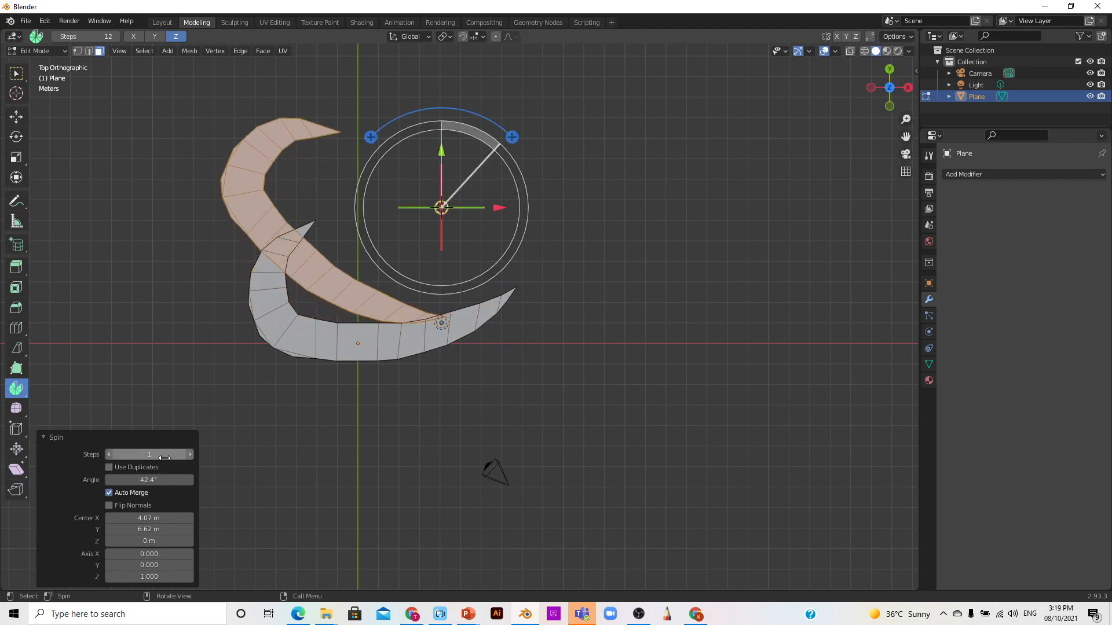
click(185, 456)
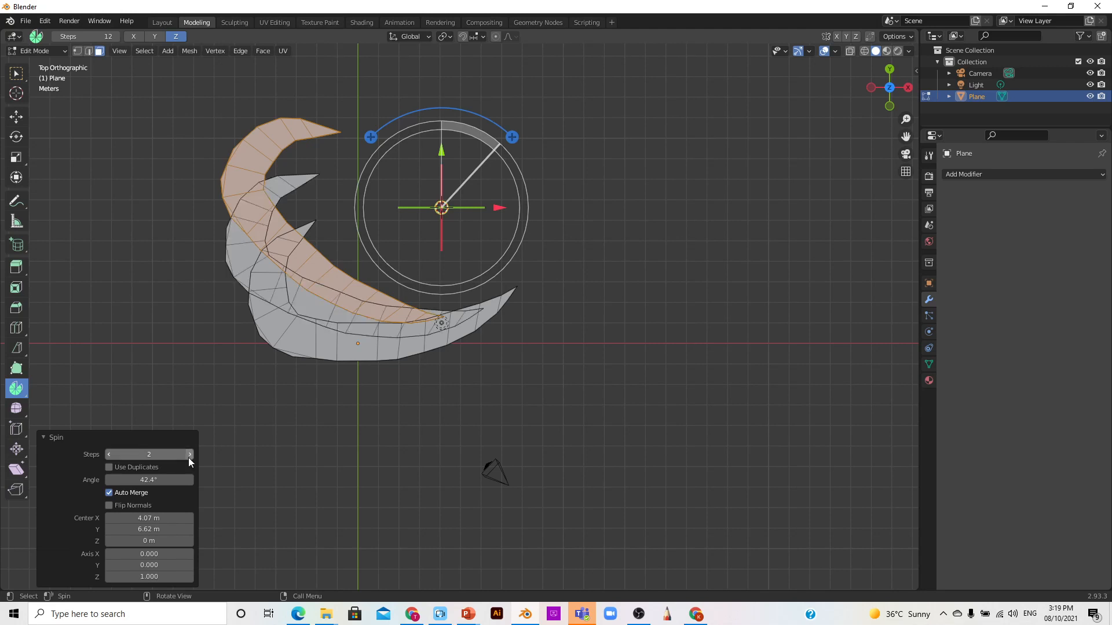
Spin the selected crescent copy about another 79.1° around the 3D cursor with 2 steps
drag(512, 137, 504, 252)
scroll(489, 236, down, 1)
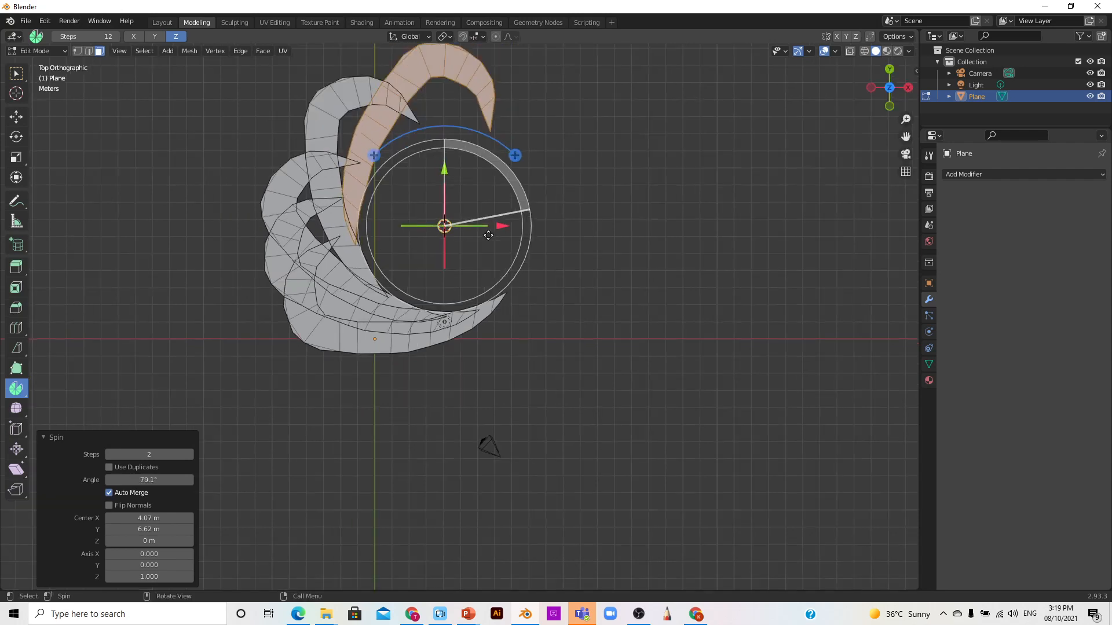
drag(864, 89, 614, 180)
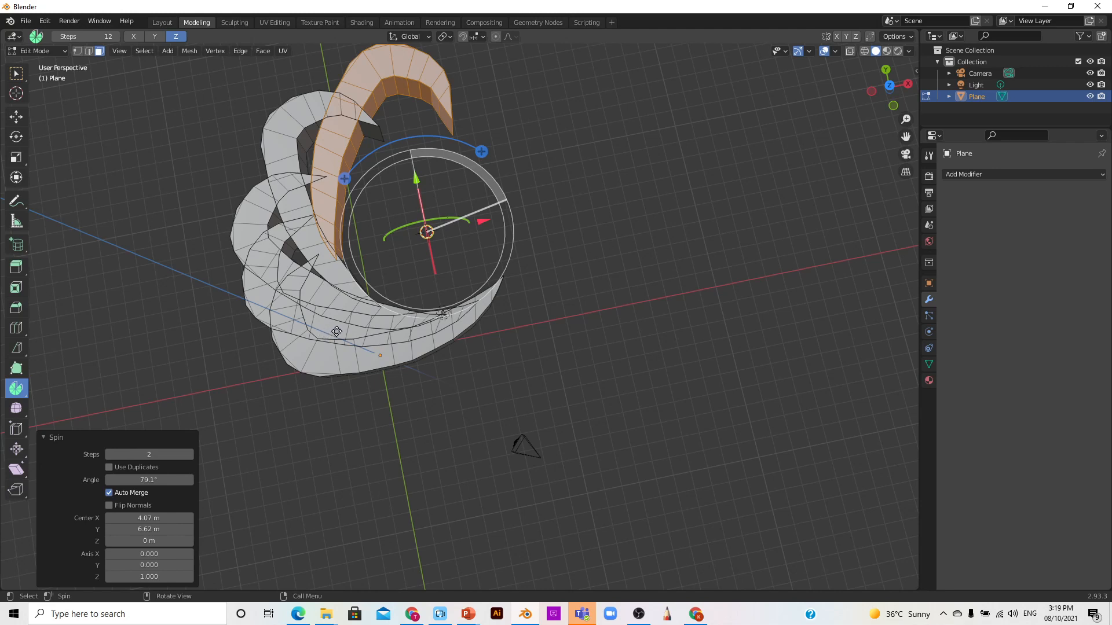
Return to Object Mode and delete the spun crescent object
click(26, 51)
click(37, 61)
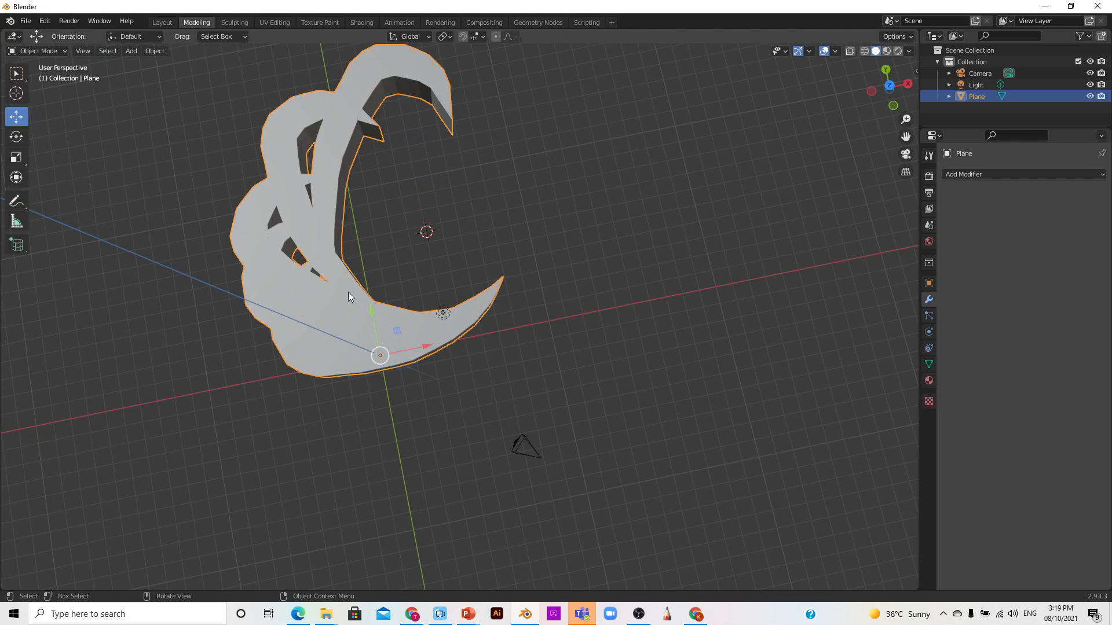
key(x)
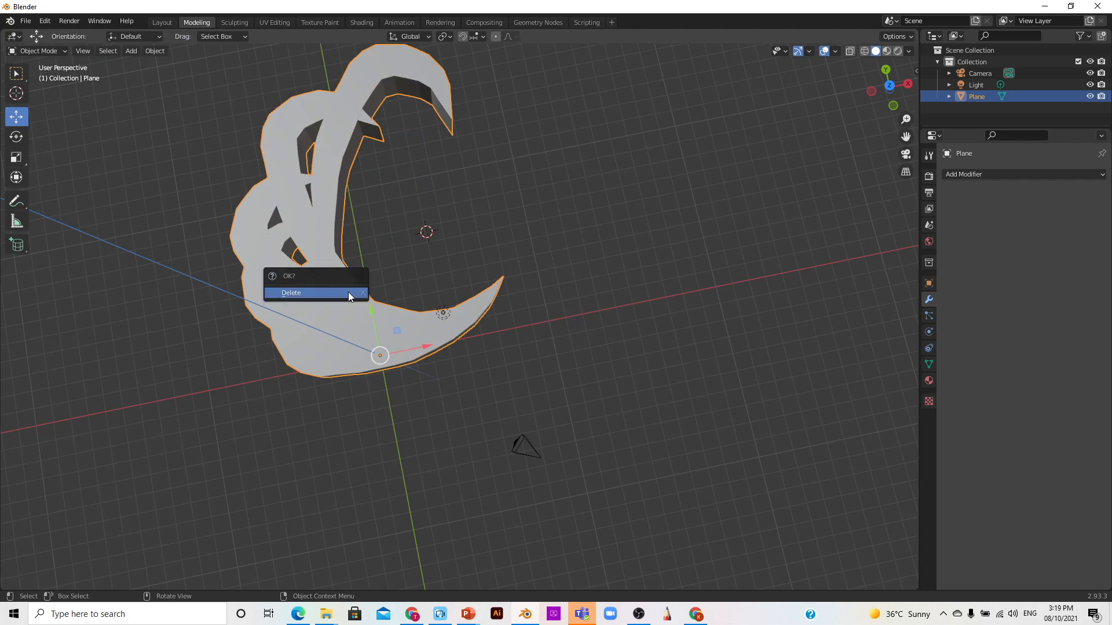
click(348, 293)
Add a 2 m mesh cube at the 3D cursor and put it into Edit Mode
click(131, 52)
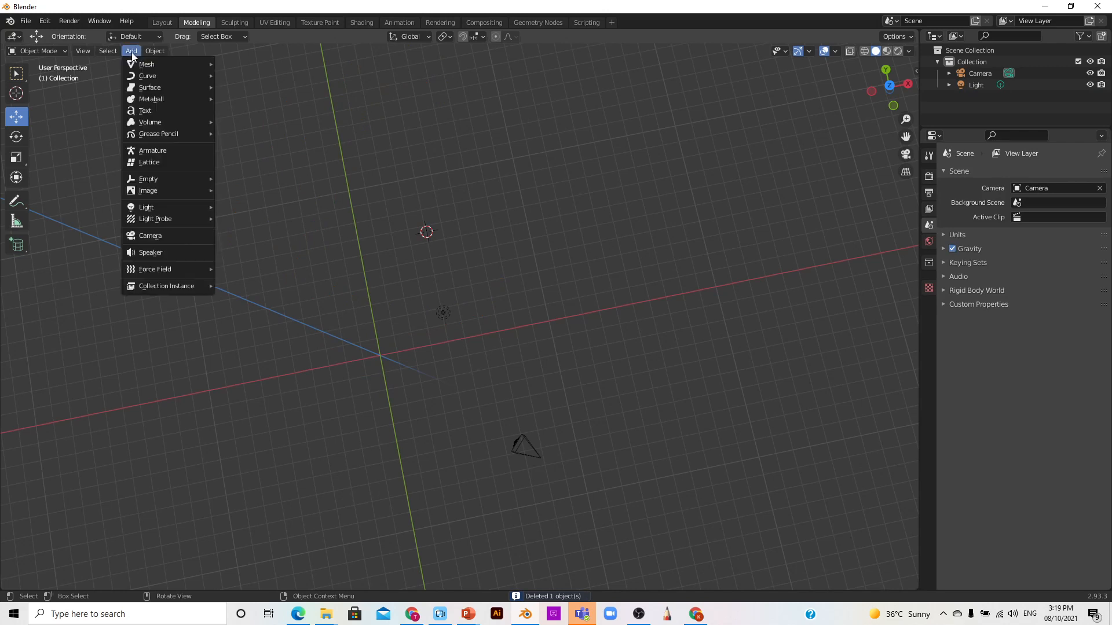
mouse_move(144, 62)
click(248, 75)
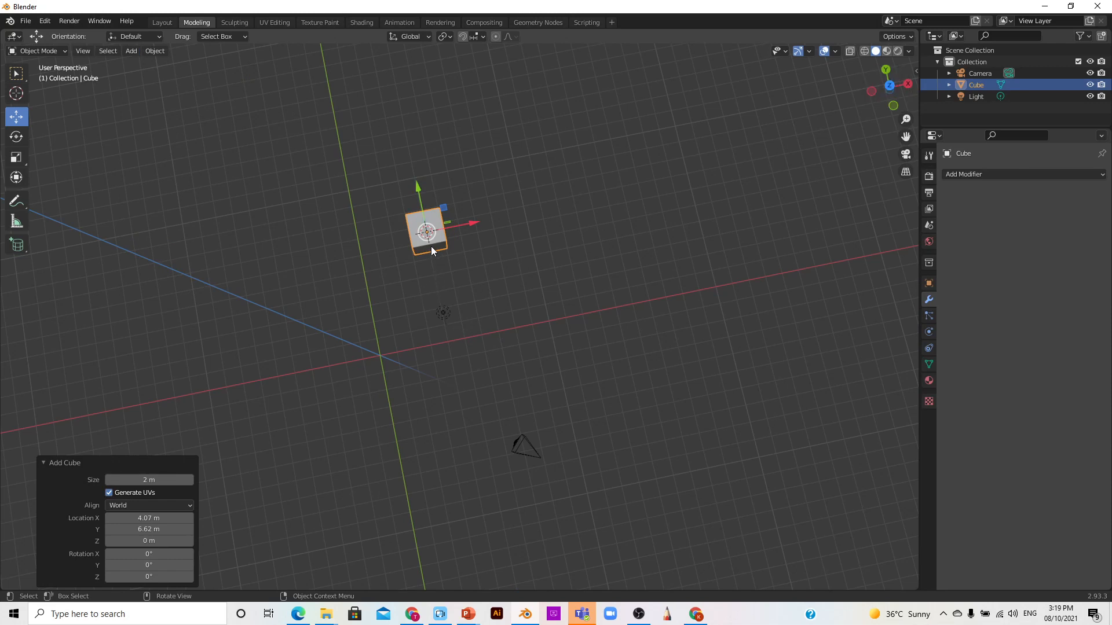
click(34, 51)
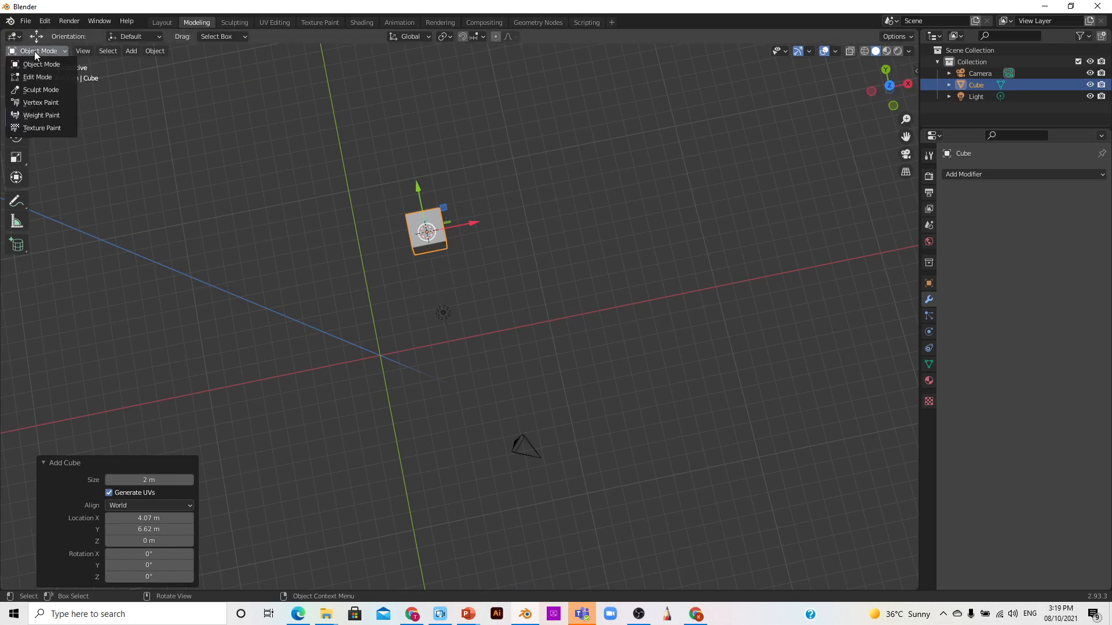
click(37, 75)
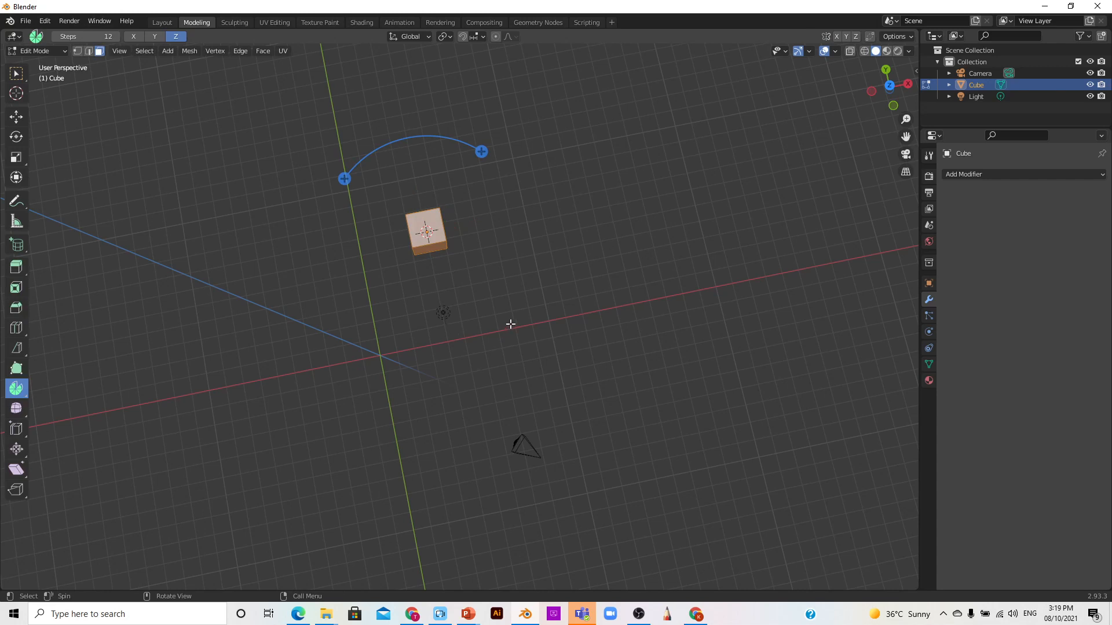
scroll(515, 317, up, 2)
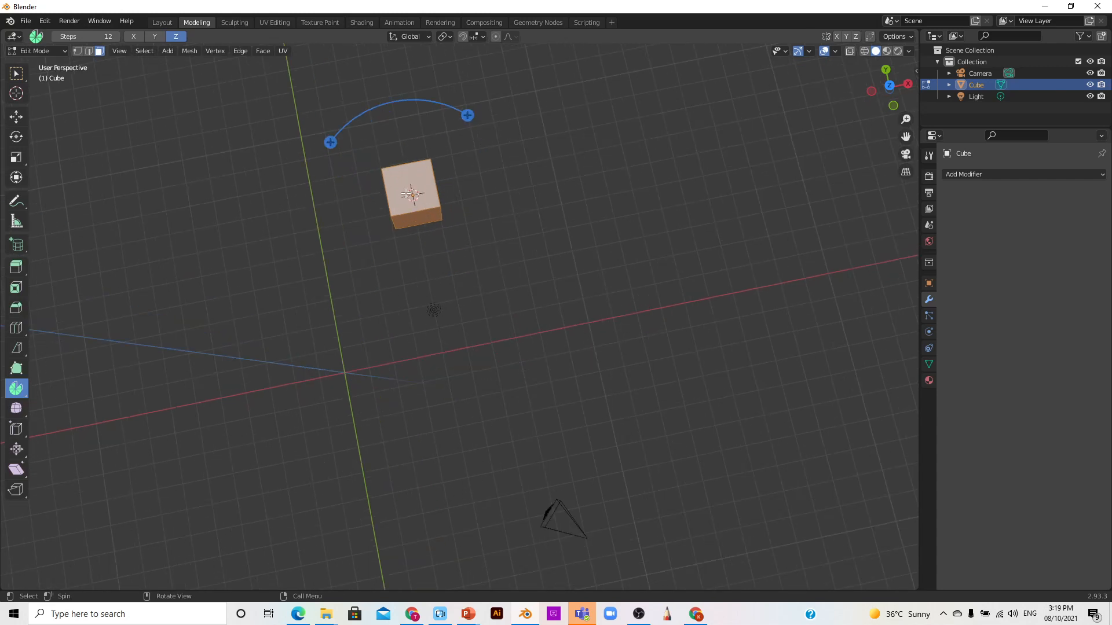
Place the 3D cursor a short distance from the cube along positive X and align the view to the top
click(16, 92)
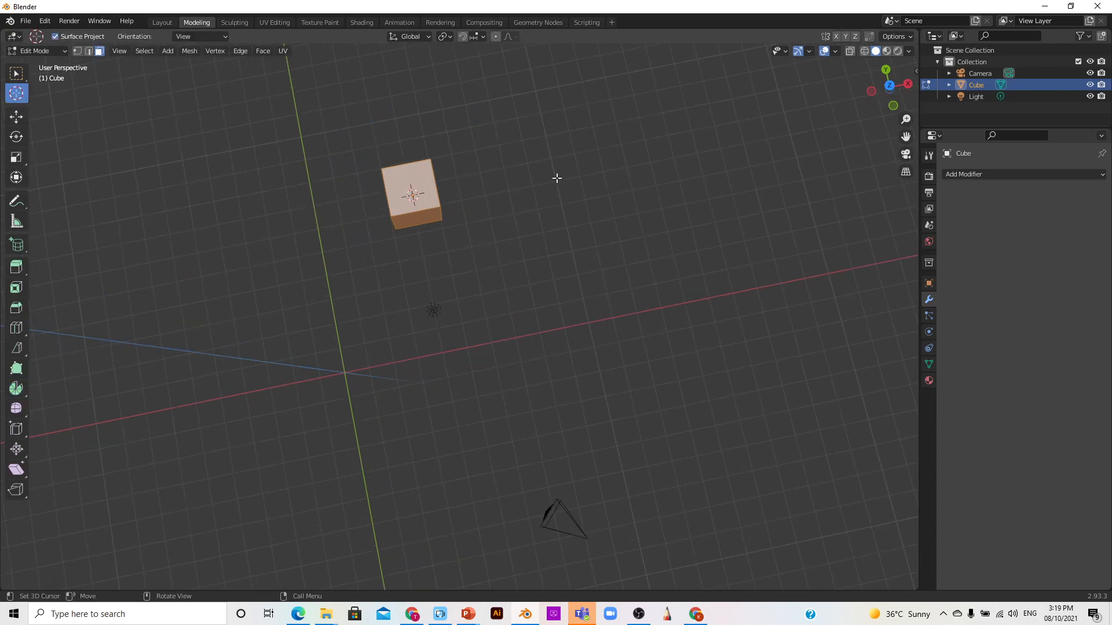
click(888, 85)
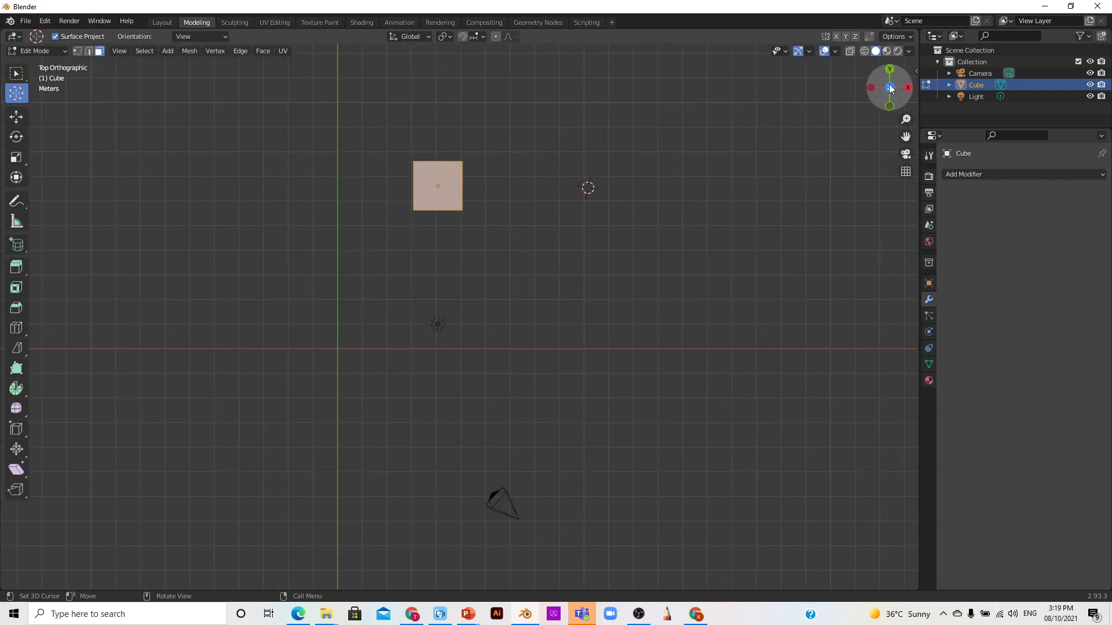
mouse_move(888, 85)
mouse_down()
mouse_move(891, 3)
mouse_move(896, 97)
mouse_move(892, 80)
mouse_up()
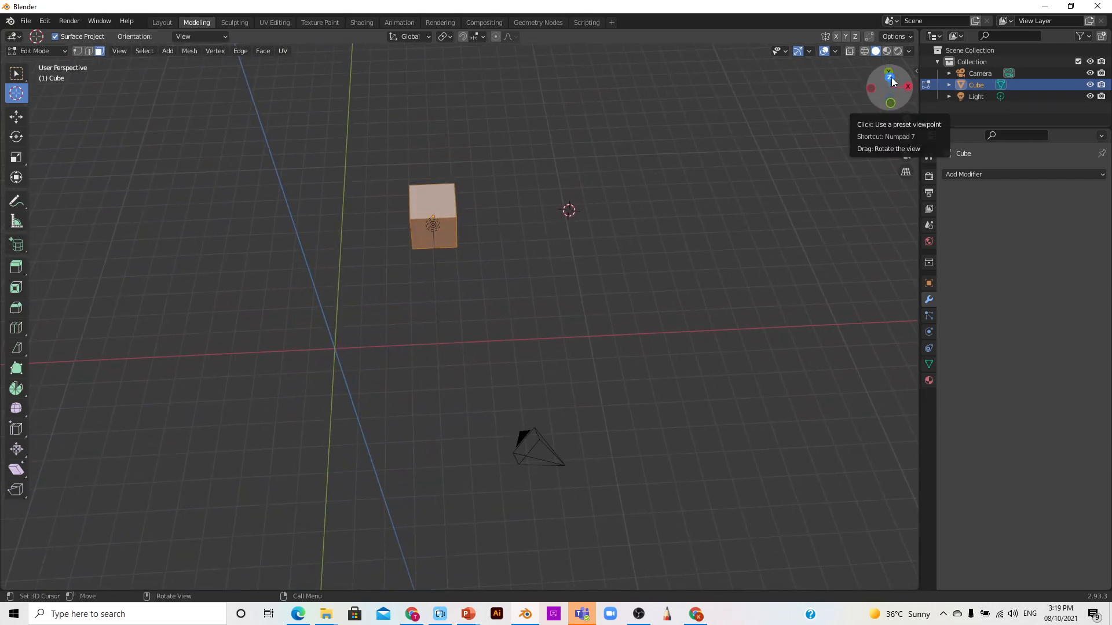
click(889, 78)
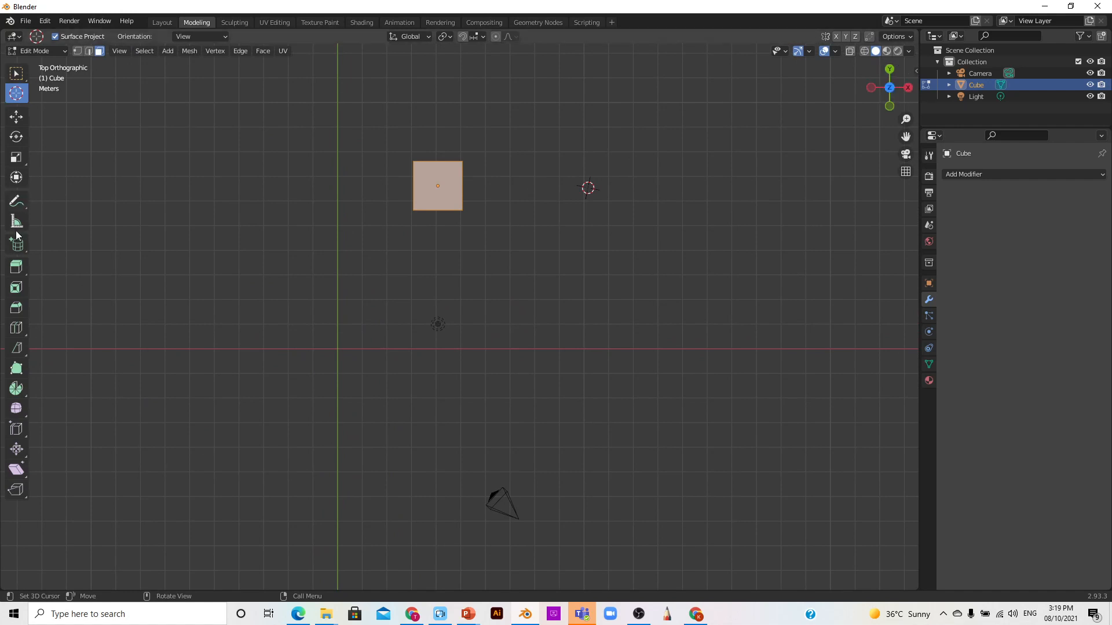
Spin the cube 360° around the 3D cursor on the Z axis with 2 steps
click(17, 390)
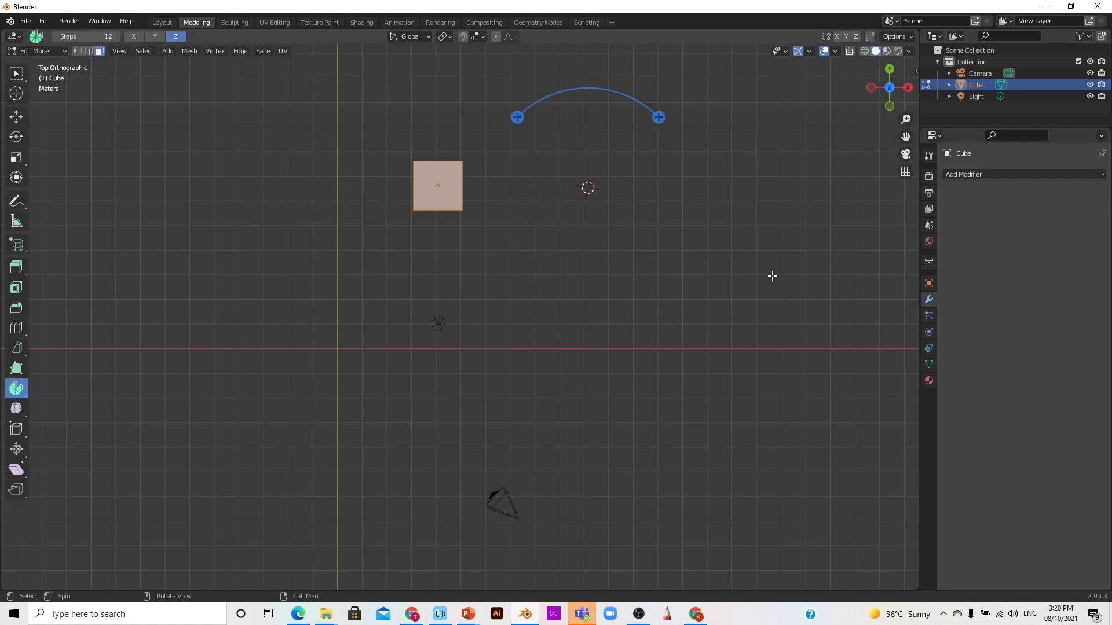
drag(905, 137, 785, 193)
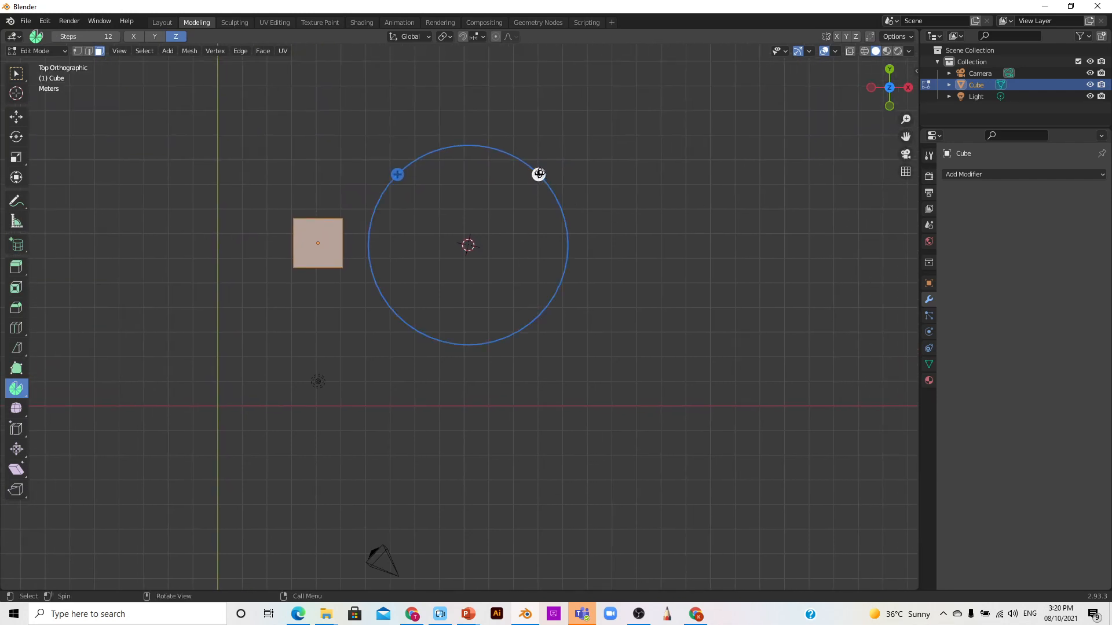
click(539, 174)
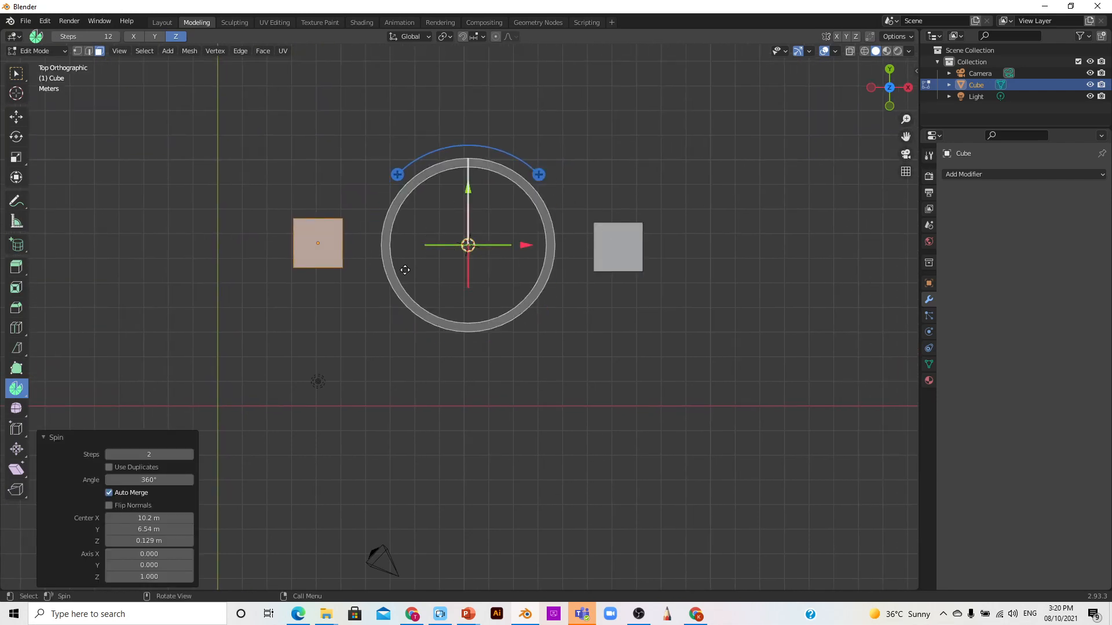
Raise the number of spin steps to 14 for a full ring of cubes
click(191, 454)
click(191, 455)
click(191, 455)
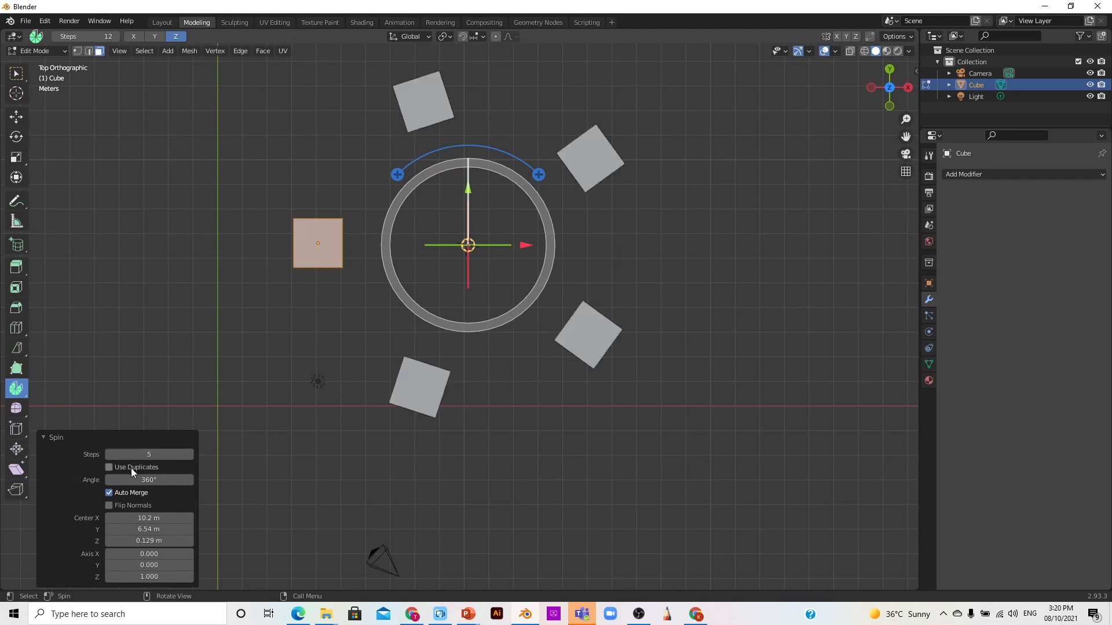
click(191, 455)
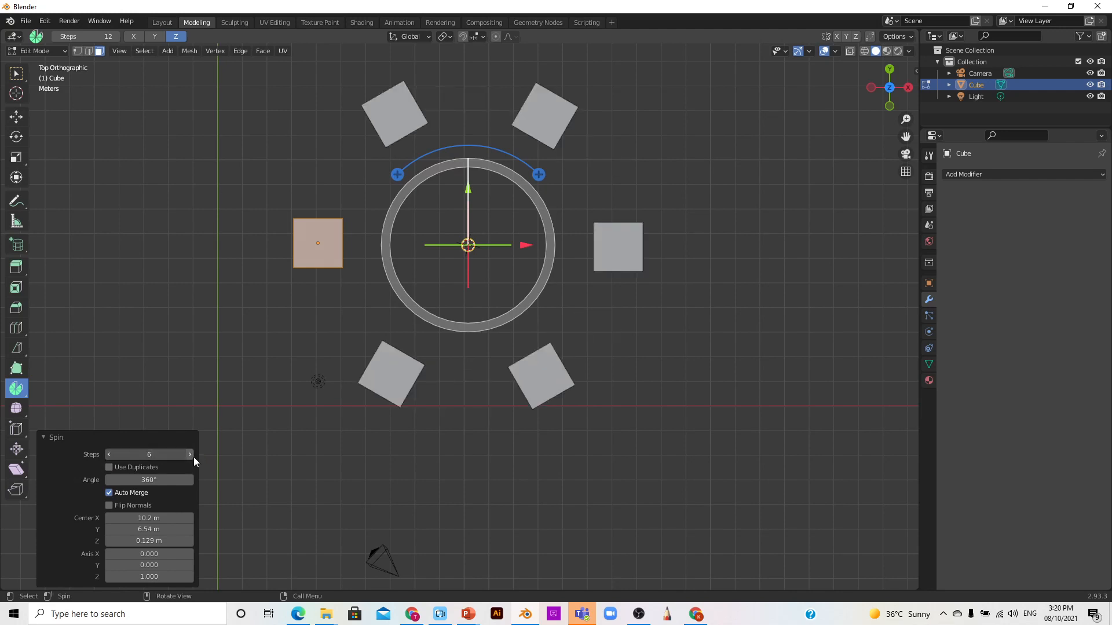
click(191, 455)
click(191, 455)
click(191, 455)
click(191, 455)
click(192, 455)
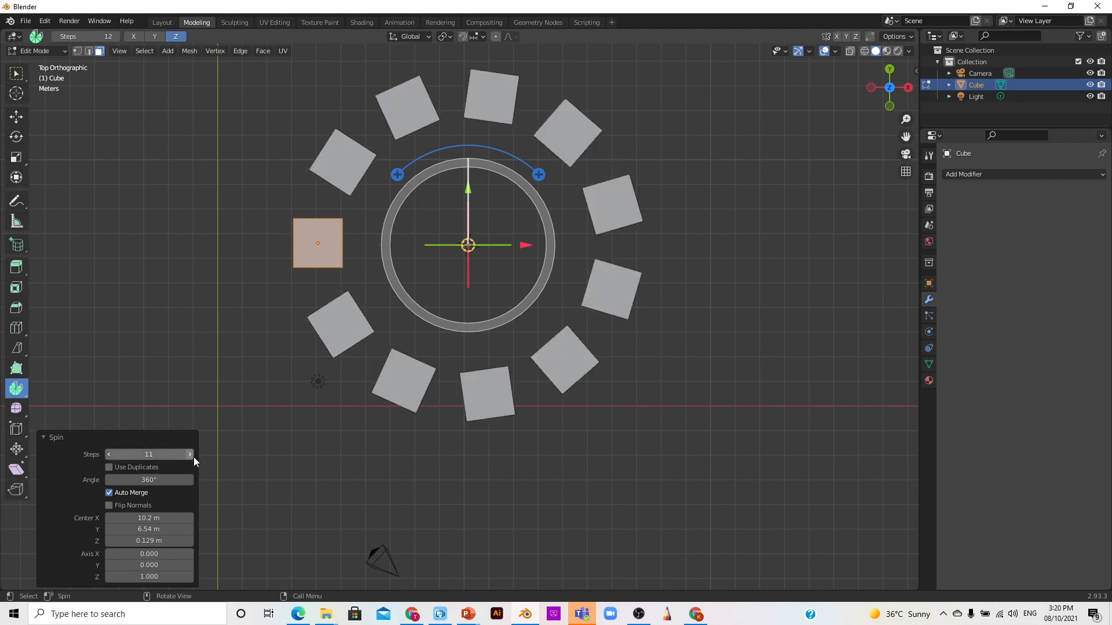
click(191, 455)
click(191, 454)
click(190, 454)
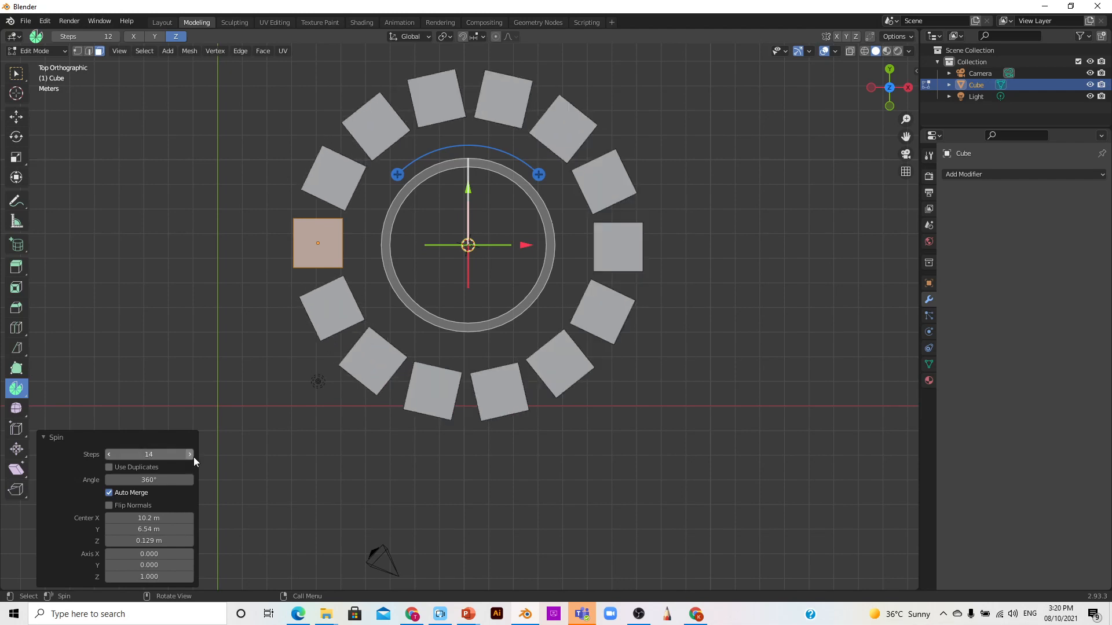
Try spinning the selected cube about 5.09° around the 3D cursor with 14 steps, and undo that spin
mouse_move(901, 93)
mouse_down()
mouse_move(894, 70)
mouse_move(828, 5)
mouse_move(834, 29)
mouse_move(660, 194)
mouse_move(860, 185)
mouse_move(1019, 86)
mouse_move(1100, 55)
mouse_move(1016, 105)
mouse_move(822, 110)
mouse_move(857, 212)
mouse_move(889, 165)
mouse_move(909, 32)
mouse_move(897, 147)
mouse_move(905, 240)
mouse_move(931, 78)
mouse_move(903, 64)
mouse_move(880, 90)
mouse_up()
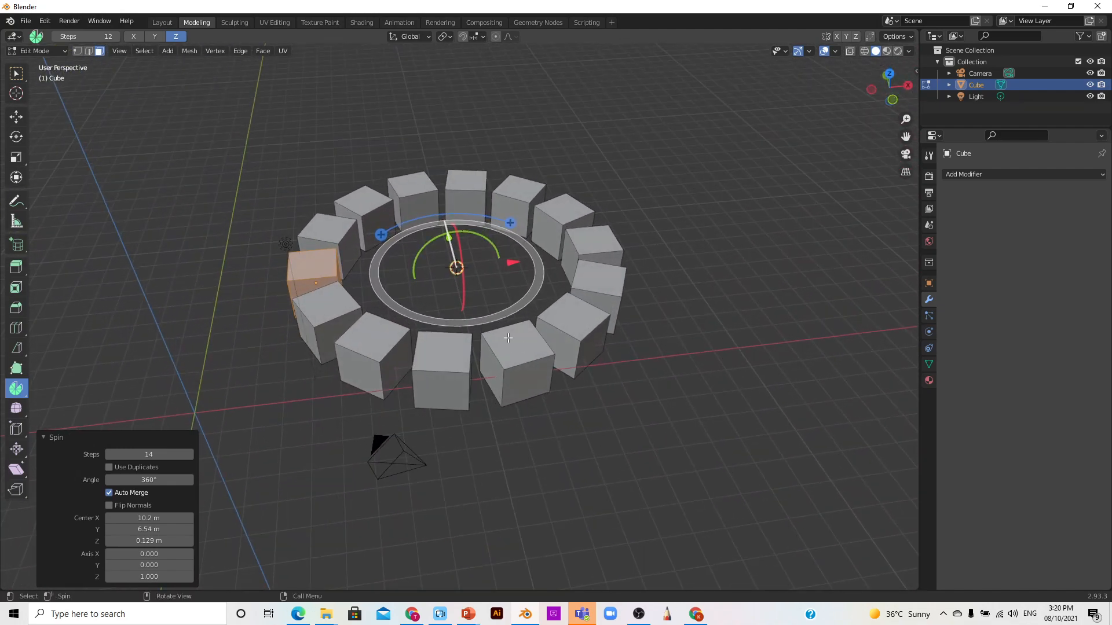
drag(509, 223, 555, 219)
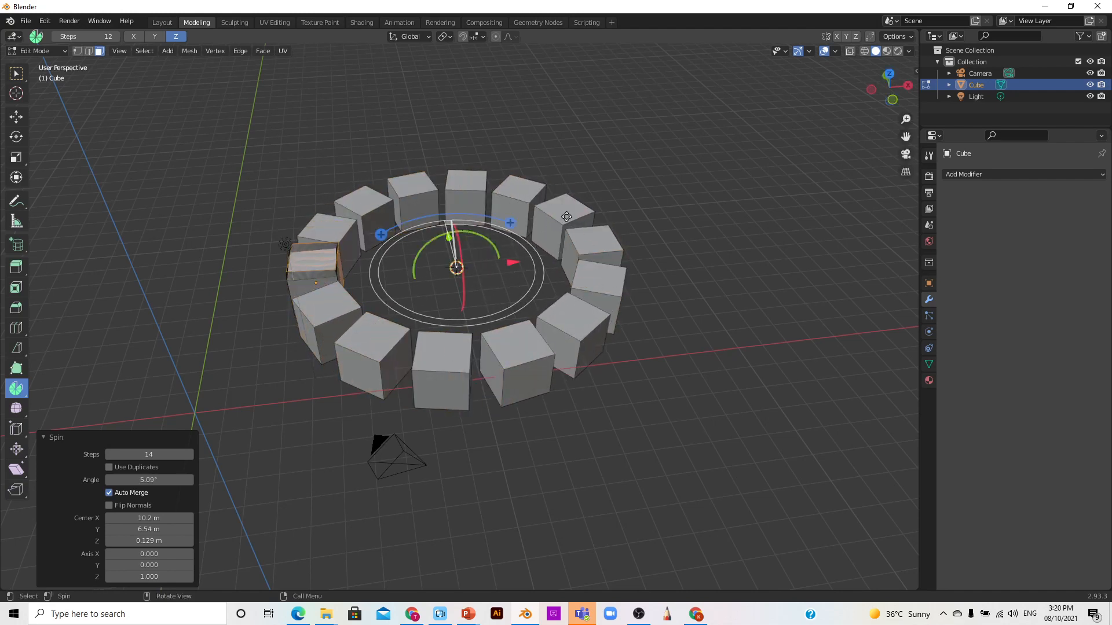
key(ctrl+z)
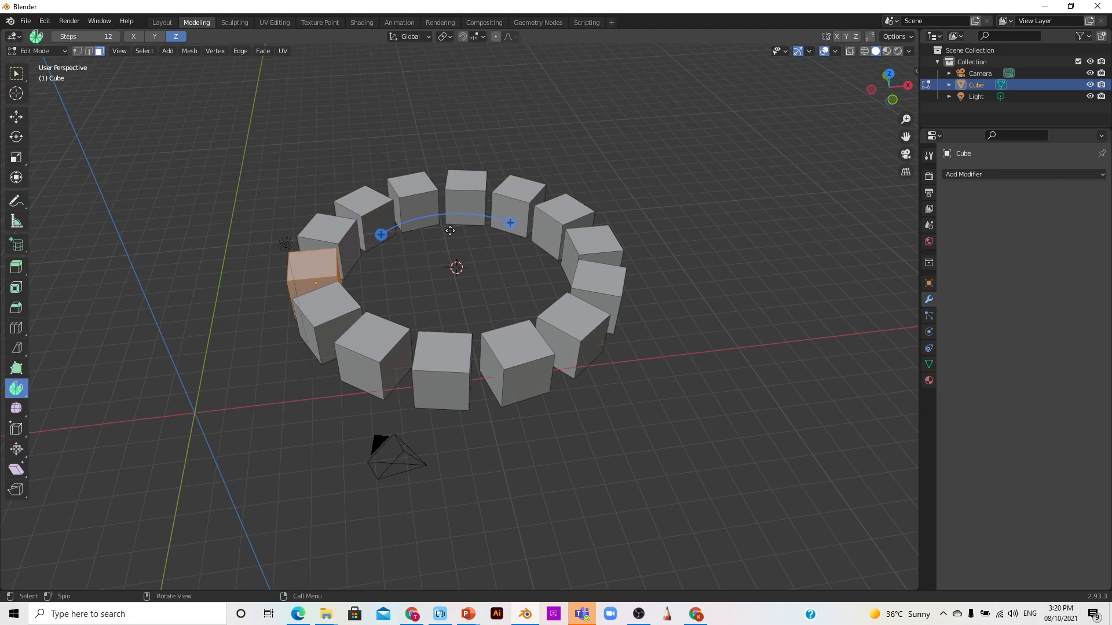
Spin the selected cube 360° with 14 steps and tilt the spin axis to about X 0.024, Y 0.999, Z 0.035
scroll(457, 229, up, 2)
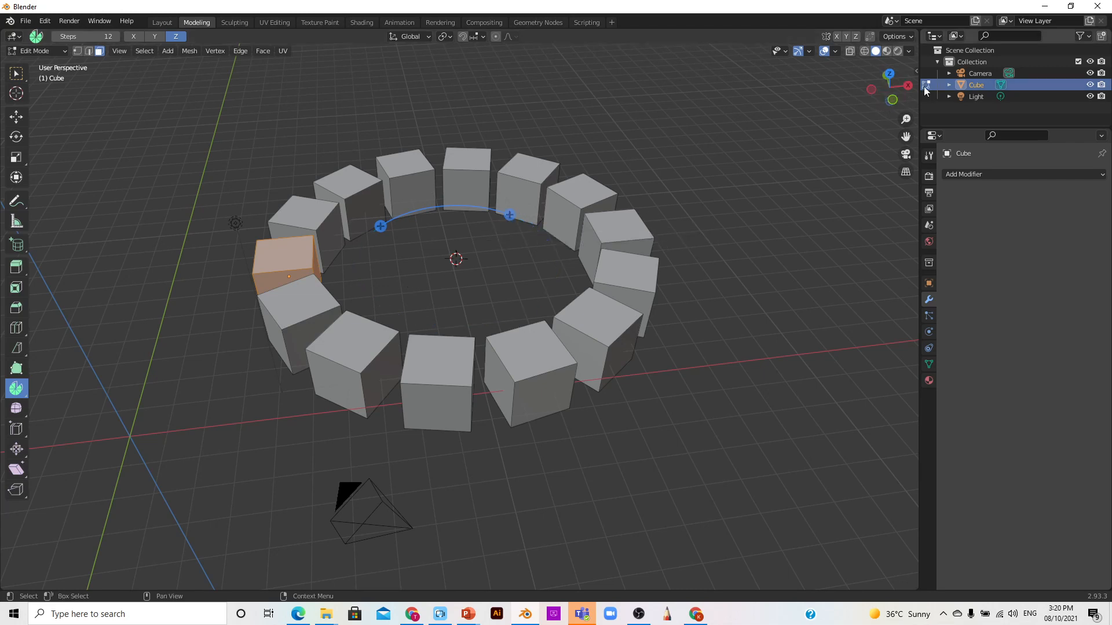
click(900, 106)
drag(900, 105, 895, 163)
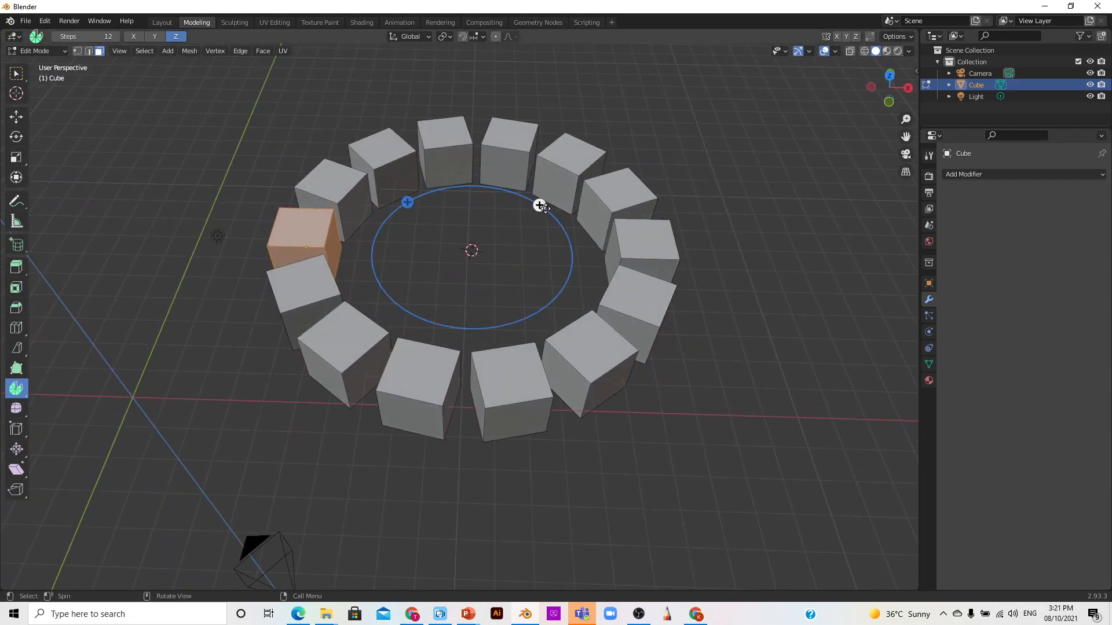
click(539, 205)
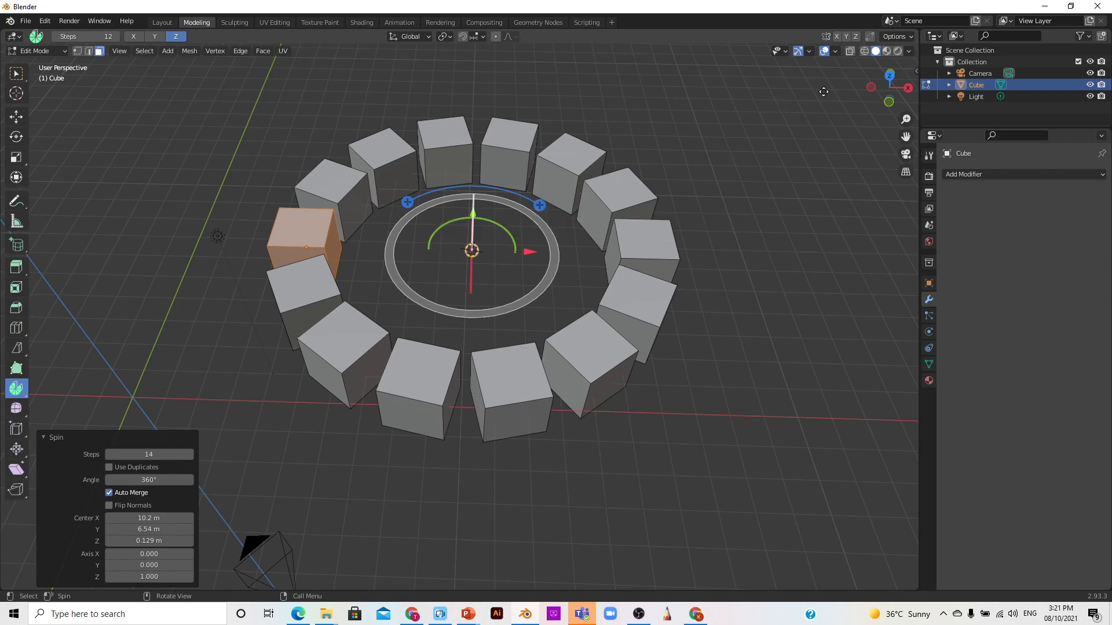
drag(889, 87, 861, 95)
drag(409, 256, 411, 209)
drag(471, 255, 475, 141)
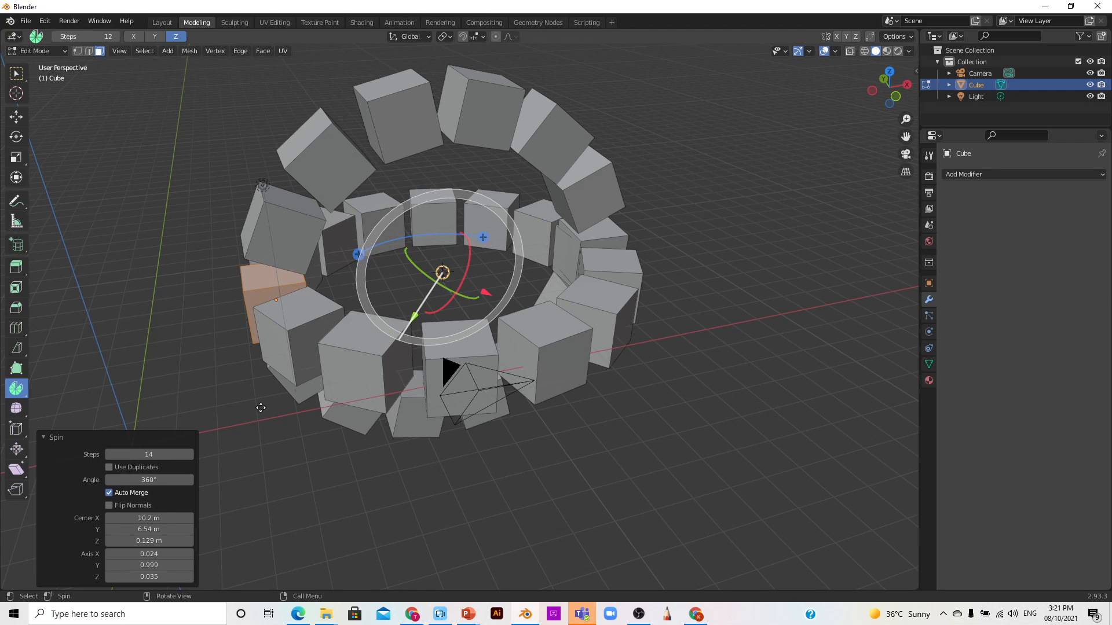
Return to Object Mode and delete the object containing both cube rings
key(a)
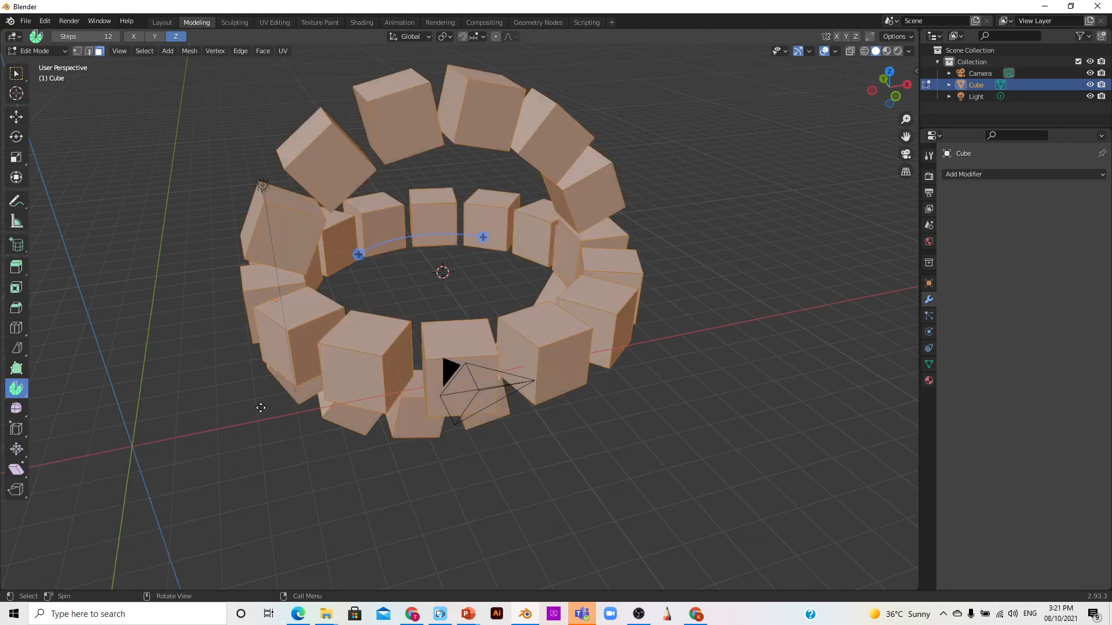
right_click(366, 358)
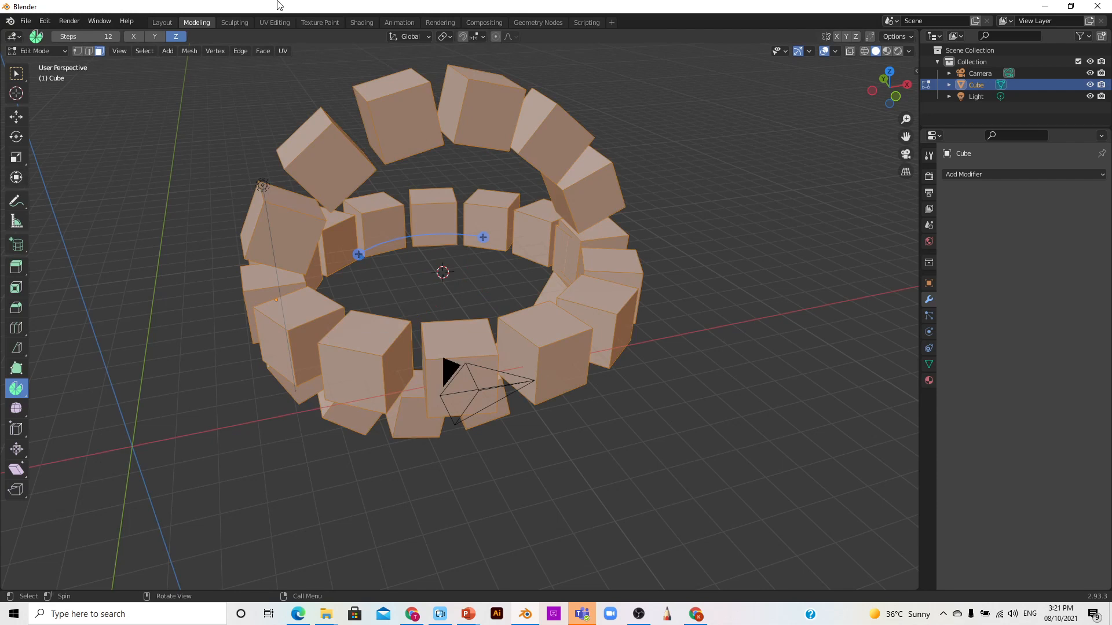
click(30, 49)
click(36, 62)
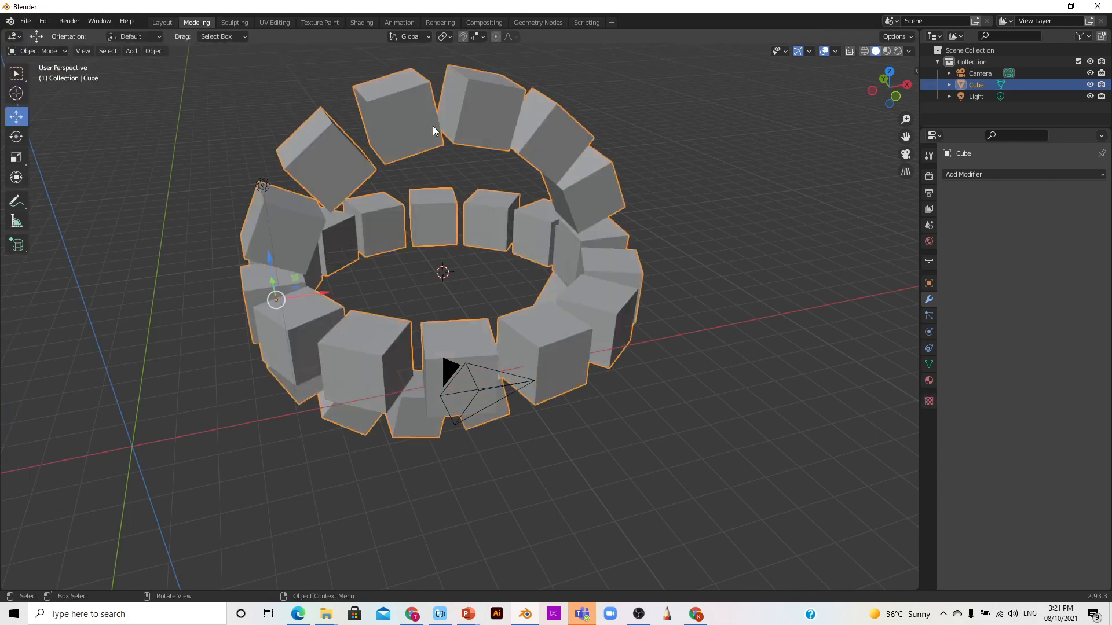
key(Delete)
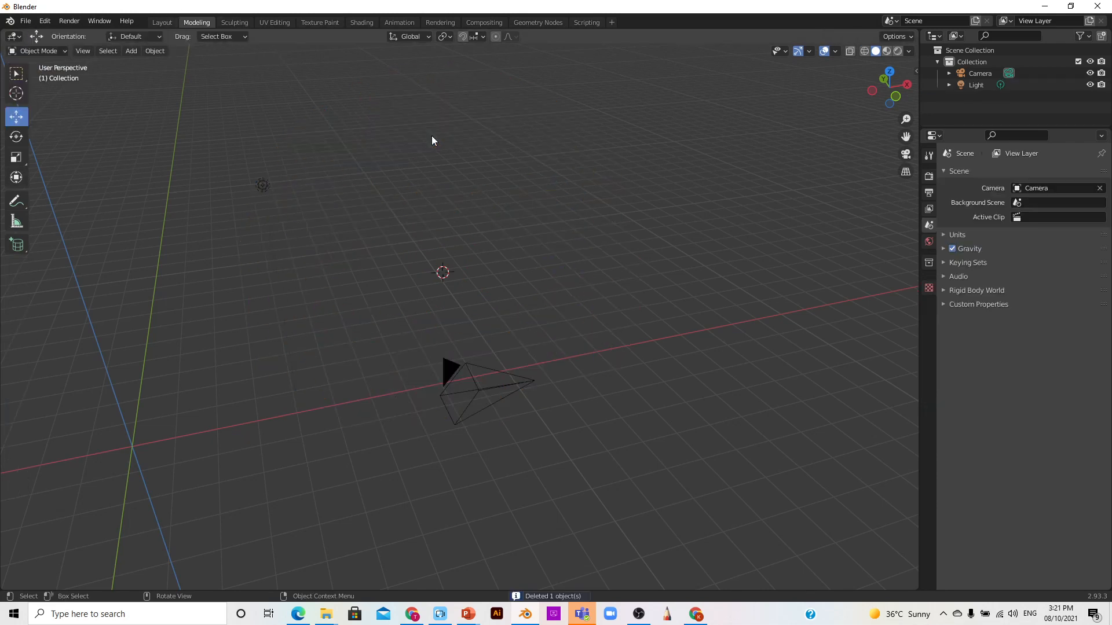
Add a new 2 m cube at the 3D cursor and switch it to Edit Mode
click(132, 51)
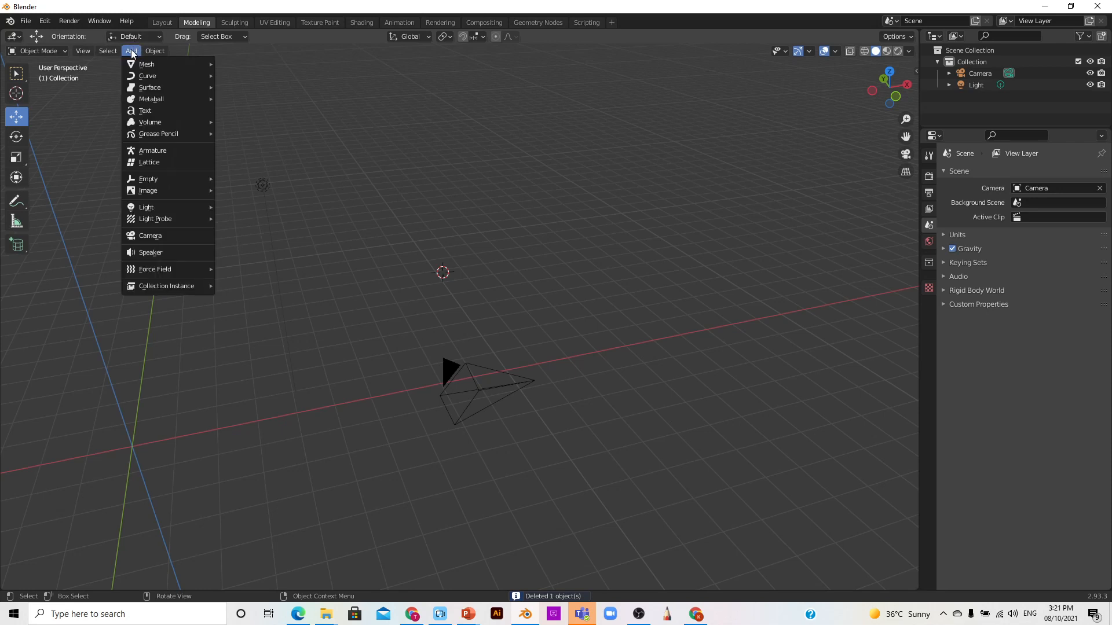
mouse_move(145, 65)
click(266, 78)
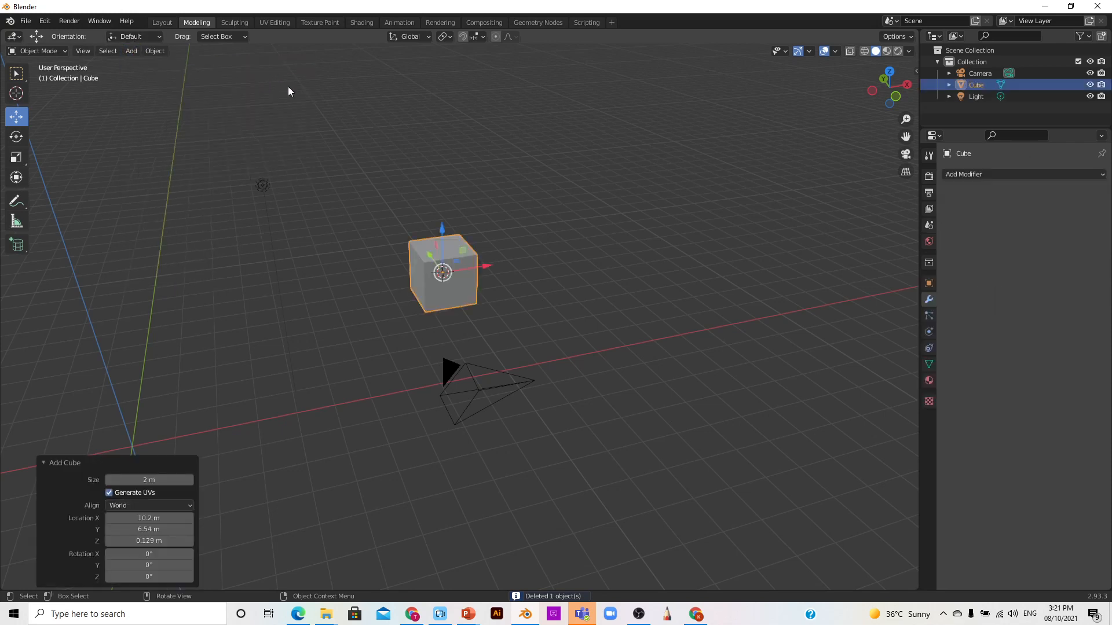
scroll(548, 339, up, 3)
click(24, 51)
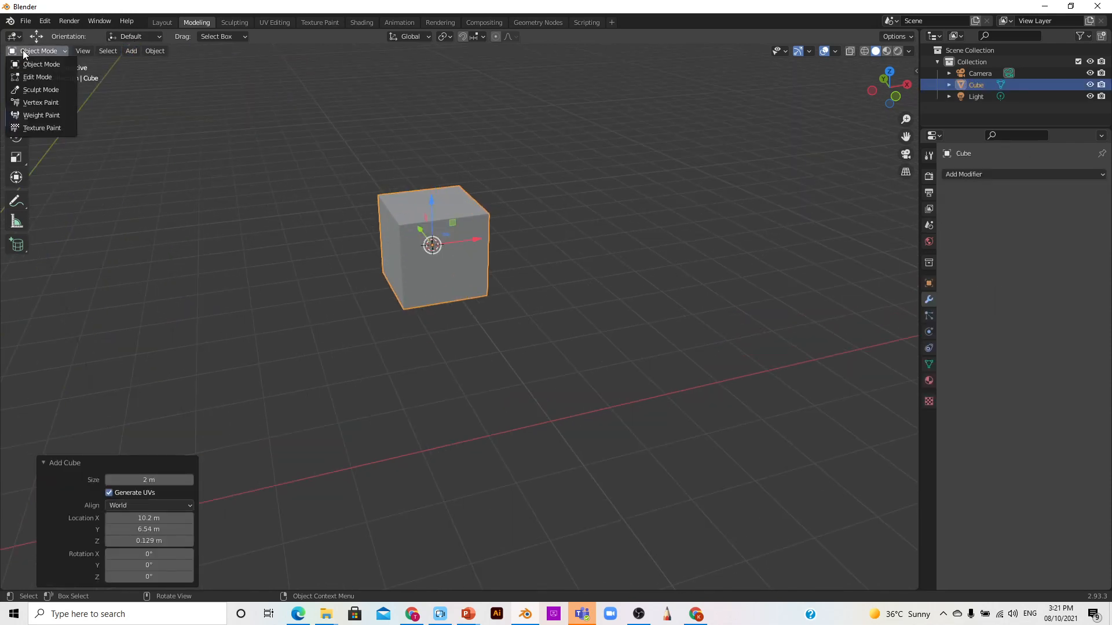
click(47, 77)
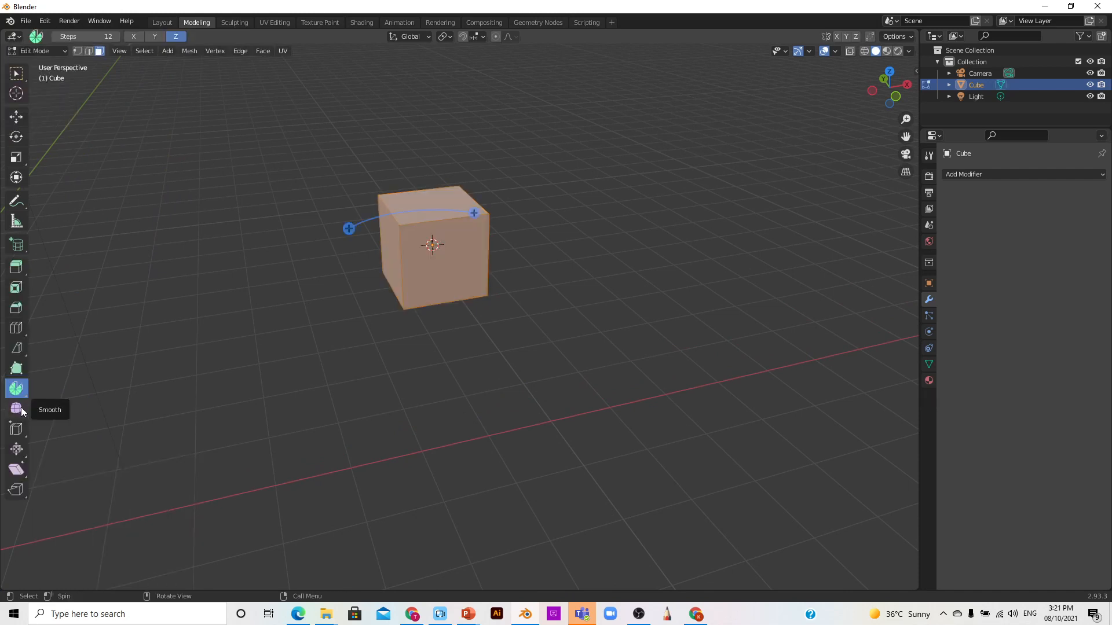
Activate the Smooth tool, select only the cube's front face, and reselect all faces
click(20, 409)
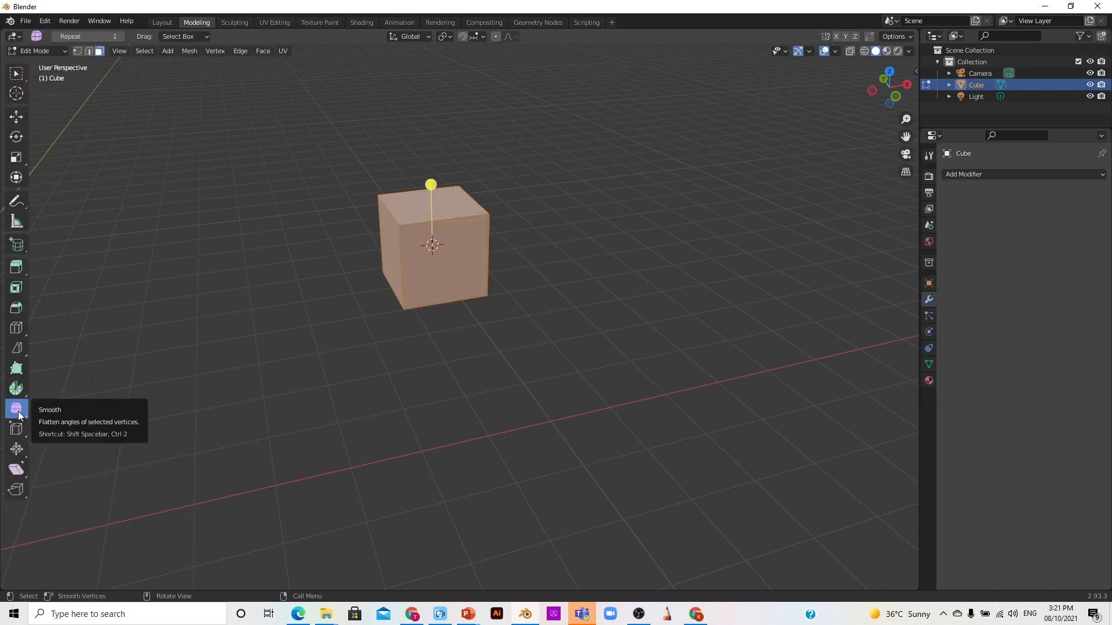
scroll(422, 238, up, 2)
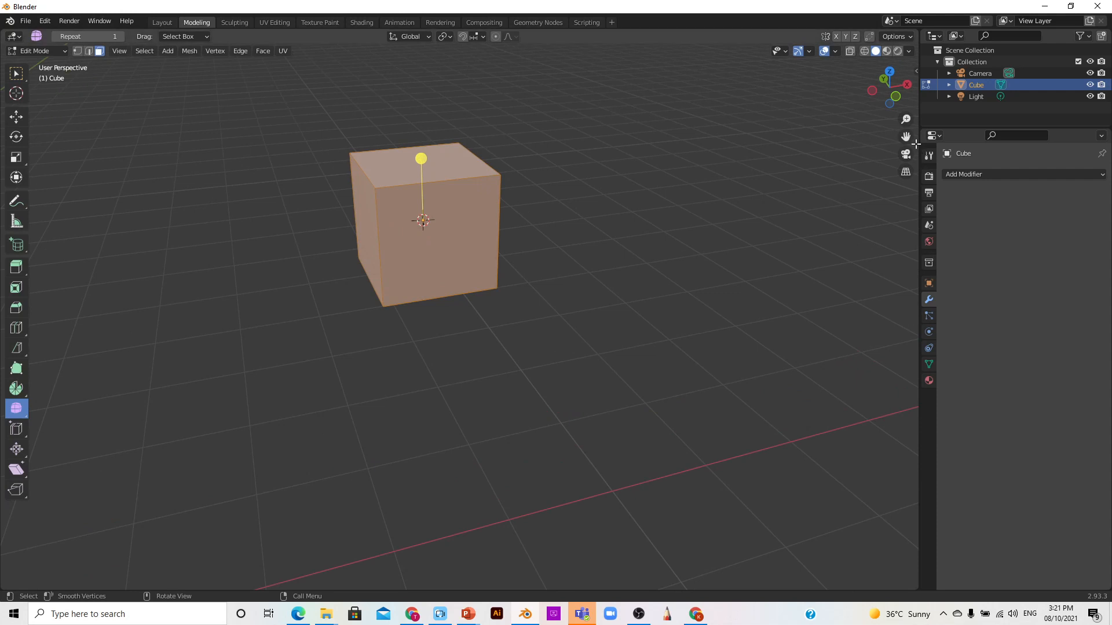
key(alt+a)
click(439, 219)
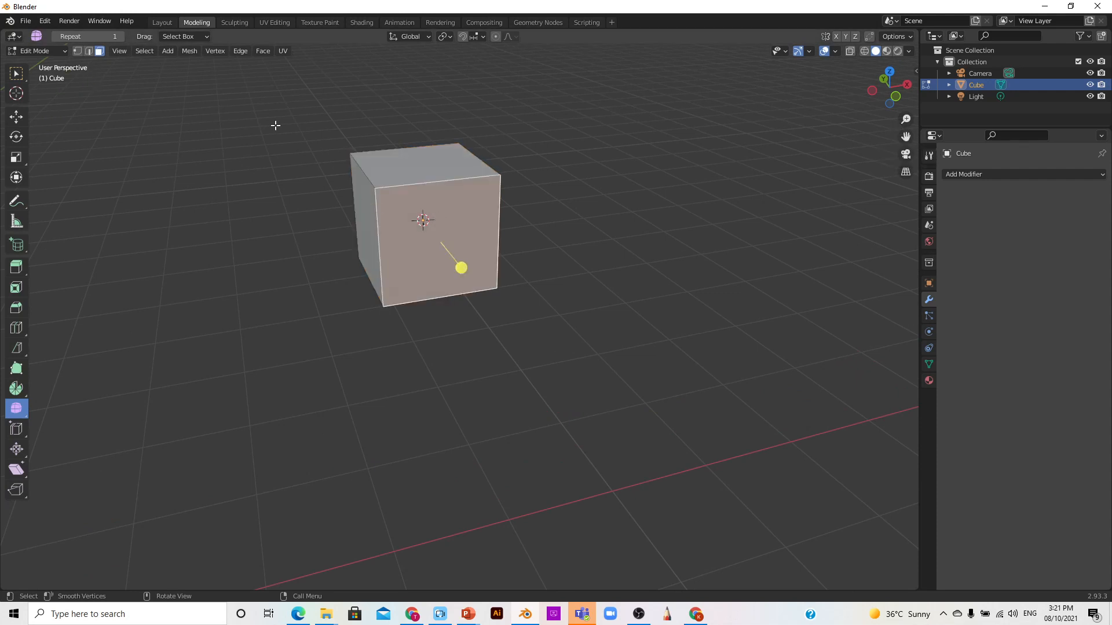
key(a)
drag(906, 136, 678, 189)
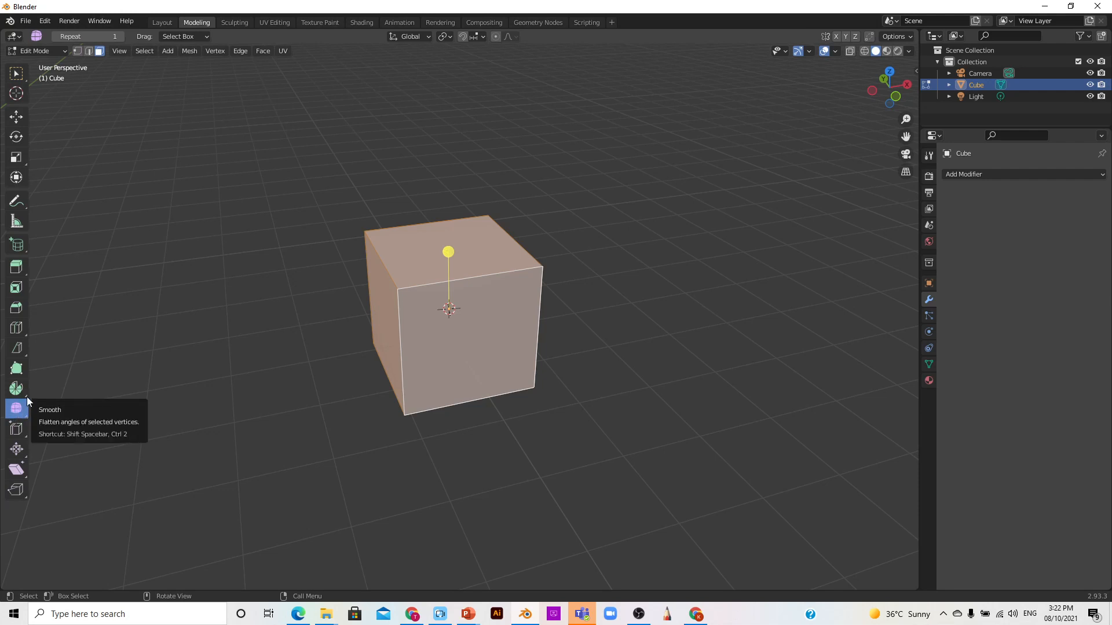
Subdivide all faces of the cube three times with one cut each, and clear the selection
click(16, 329)
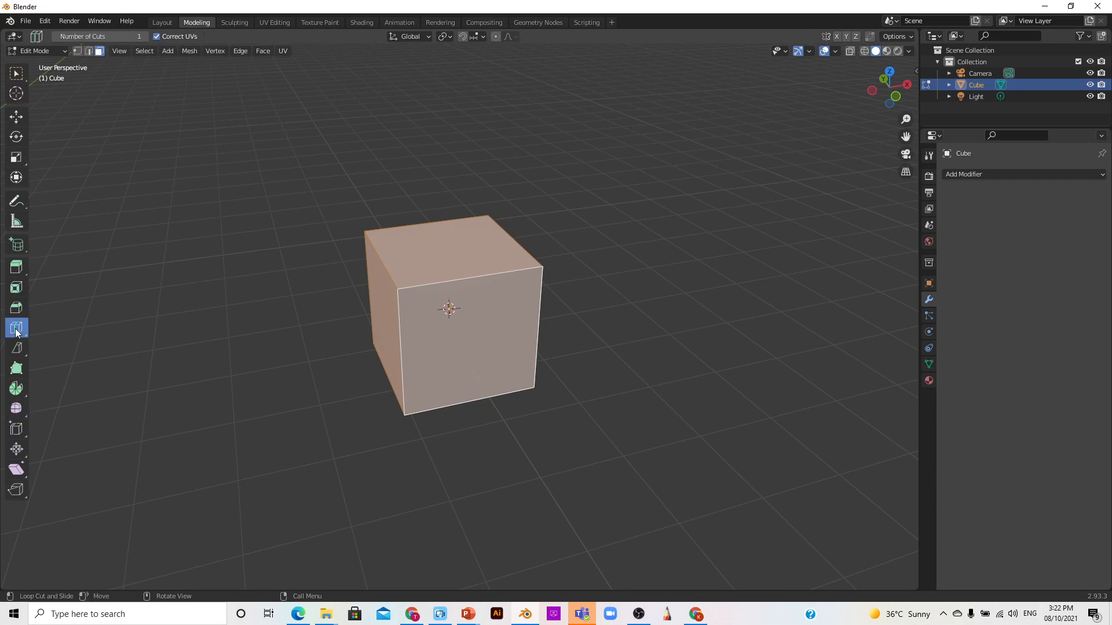
right_click(440, 316)
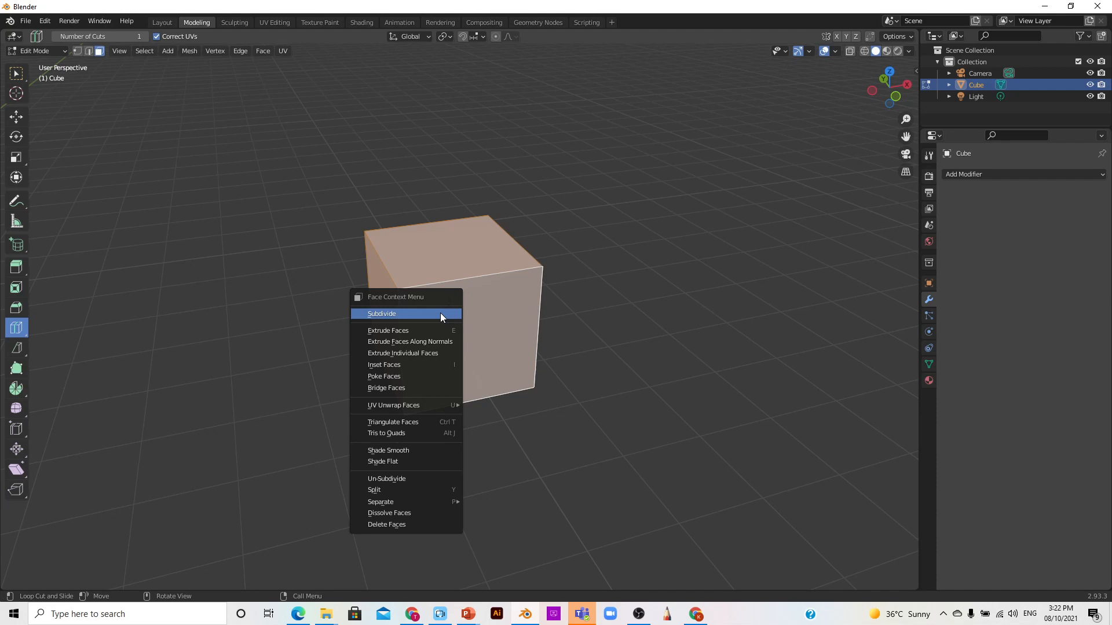
click(440, 313)
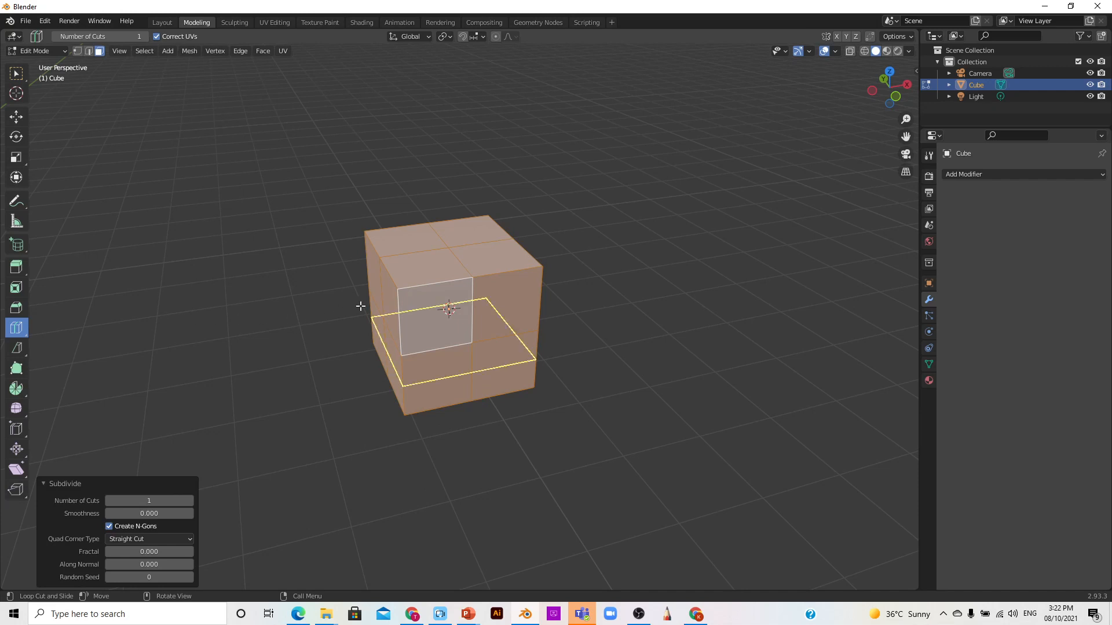
click(16, 73)
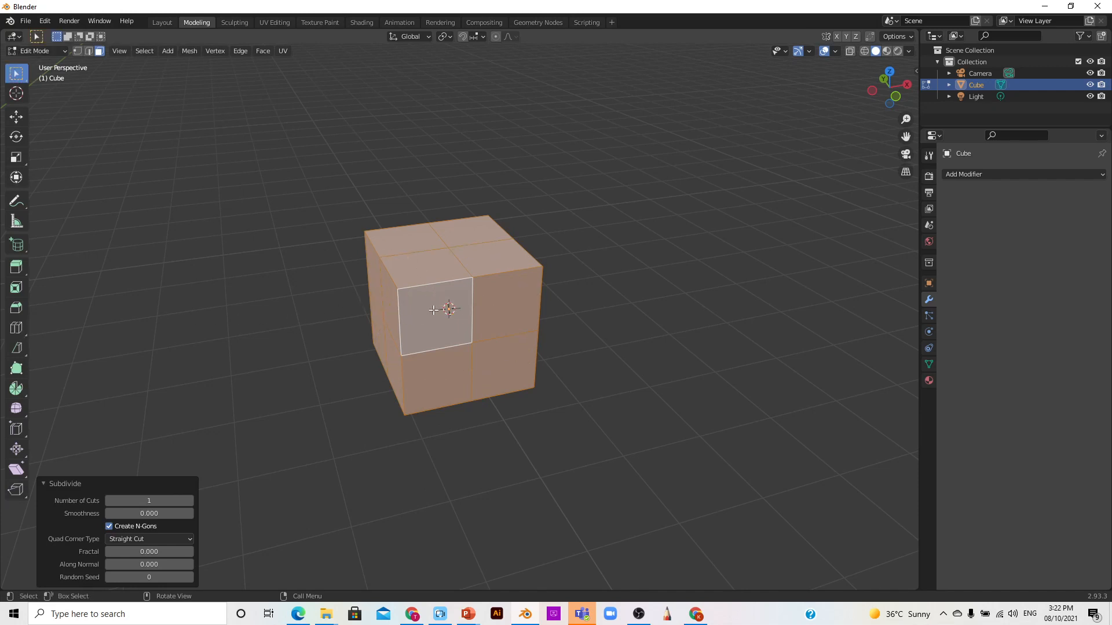
right_click(433, 310)
click(433, 311)
right_click(433, 310)
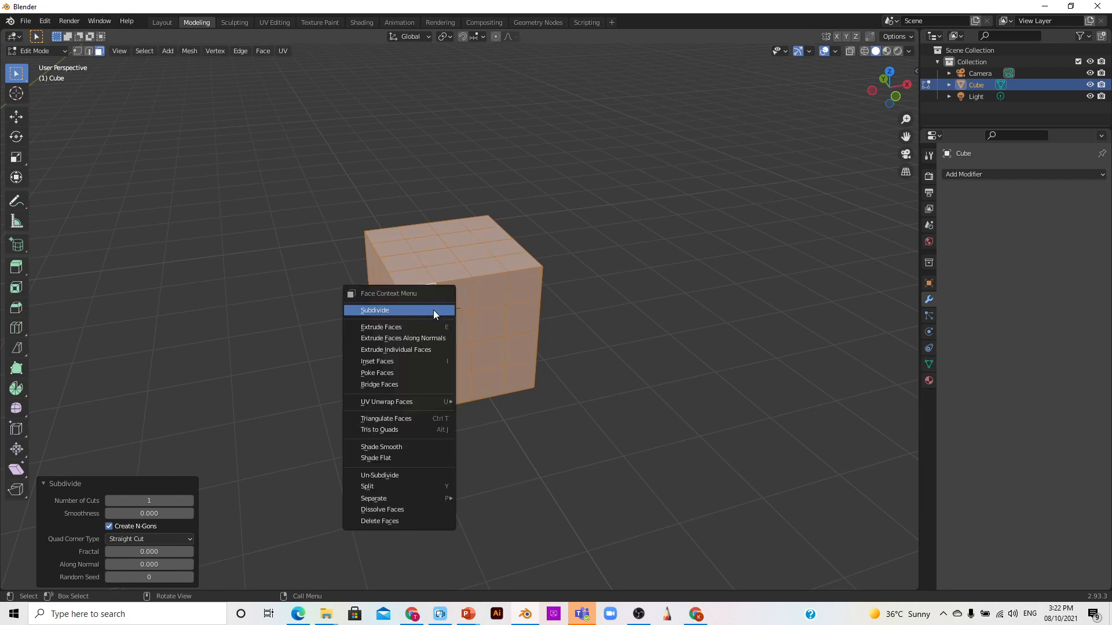
click(433, 310)
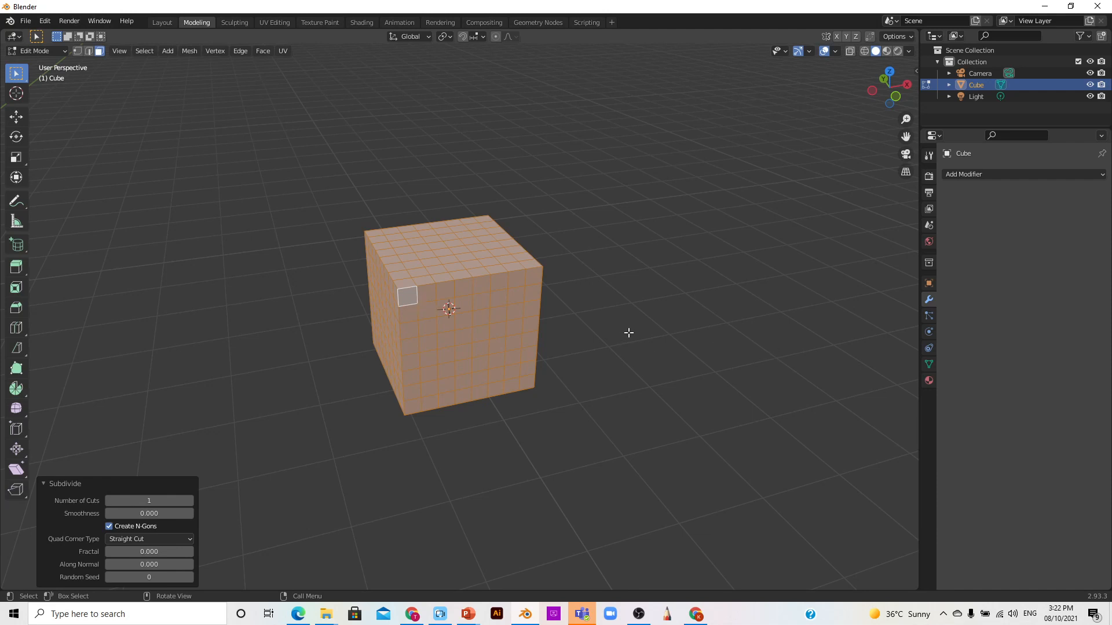
scroll(610, 316, up, 2)
click(679, 340)
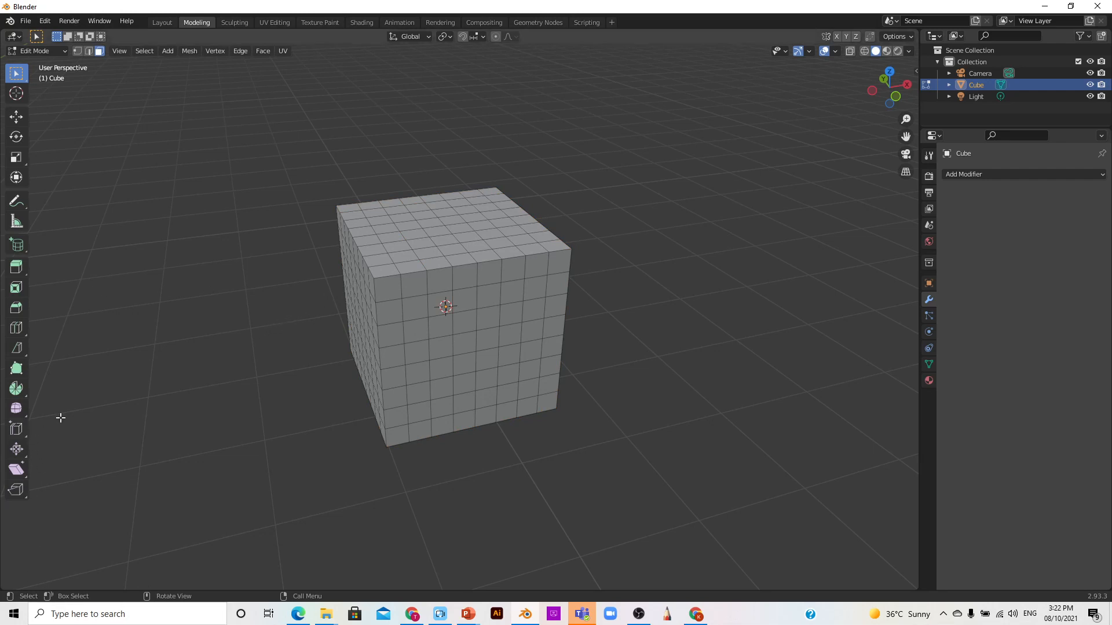
Select the whole subdivided cube and smooth its vertices in repeated passes, the last with a smoothing of about 1.283
key(a)
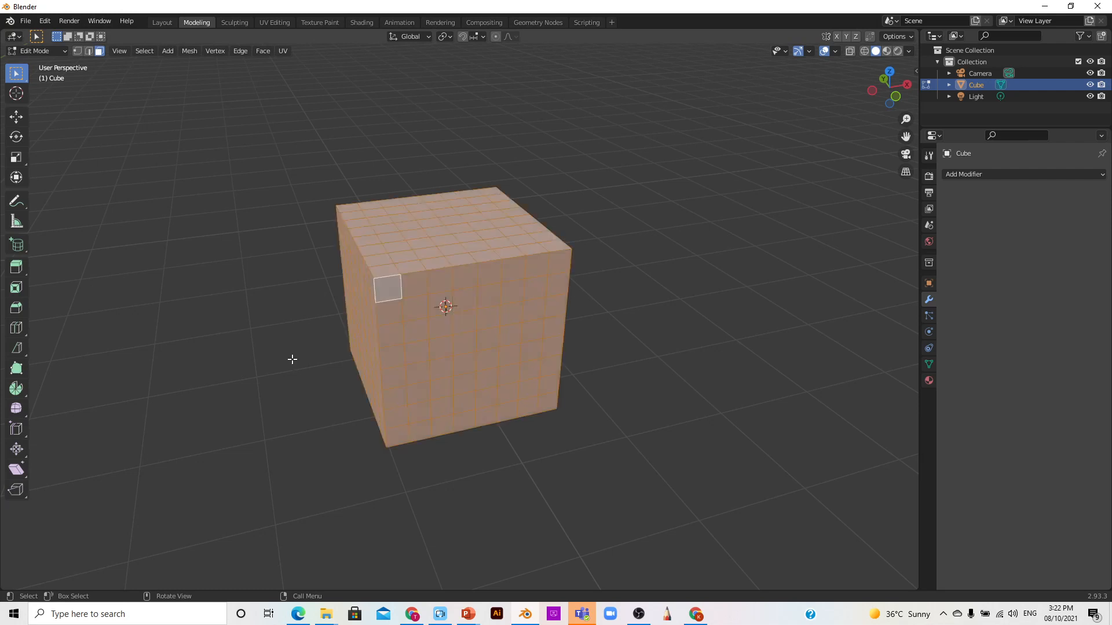
click(16, 409)
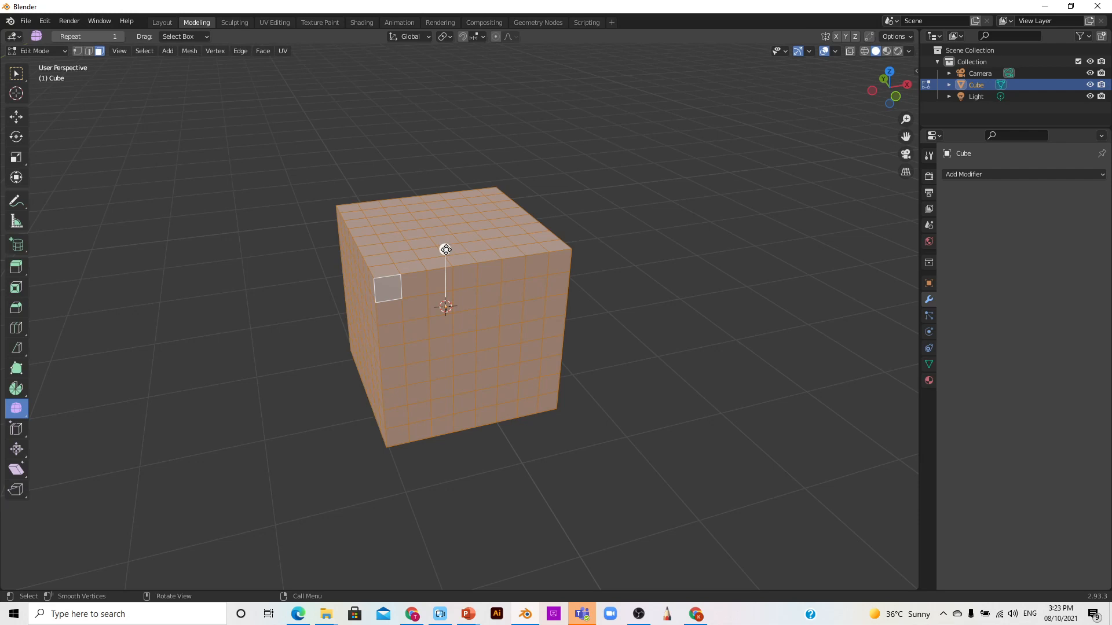
drag(445, 249, 485, 84)
drag(442, 249, 813, 254)
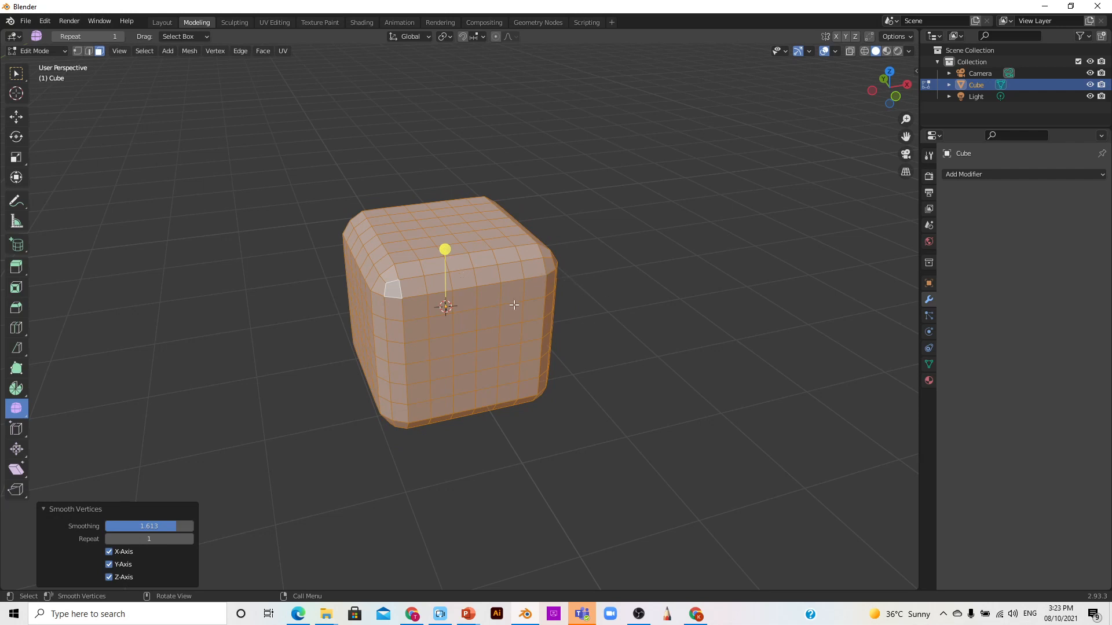
drag(446, 250, 803, 247)
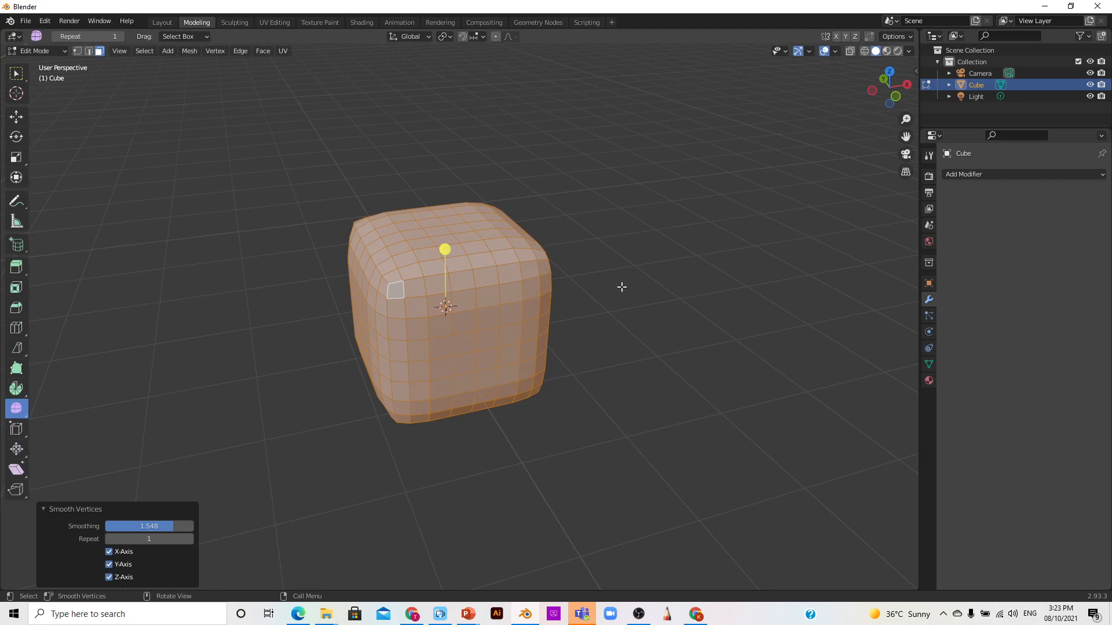
drag(446, 250, 748, 280)
drag(456, 259, 790, 240)
drag(451, 258, 747, 233)
drag(894, 90, 450, 200)
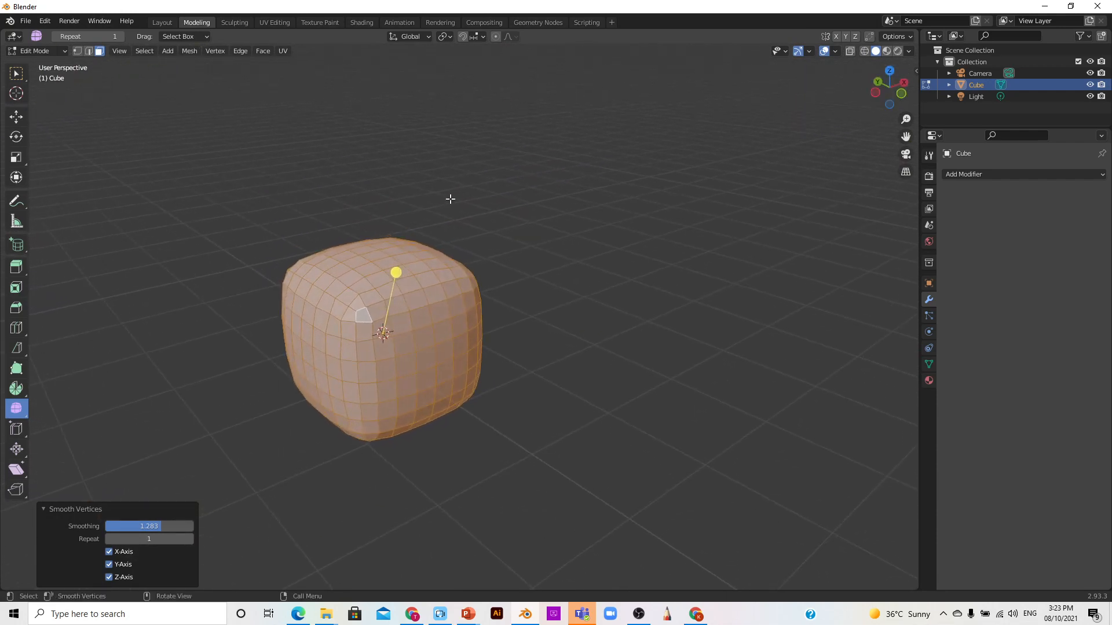
Subdivide the rounded cube once more, smooth its vertices by about 1.283, and deselect everything
right_click(412, 326)
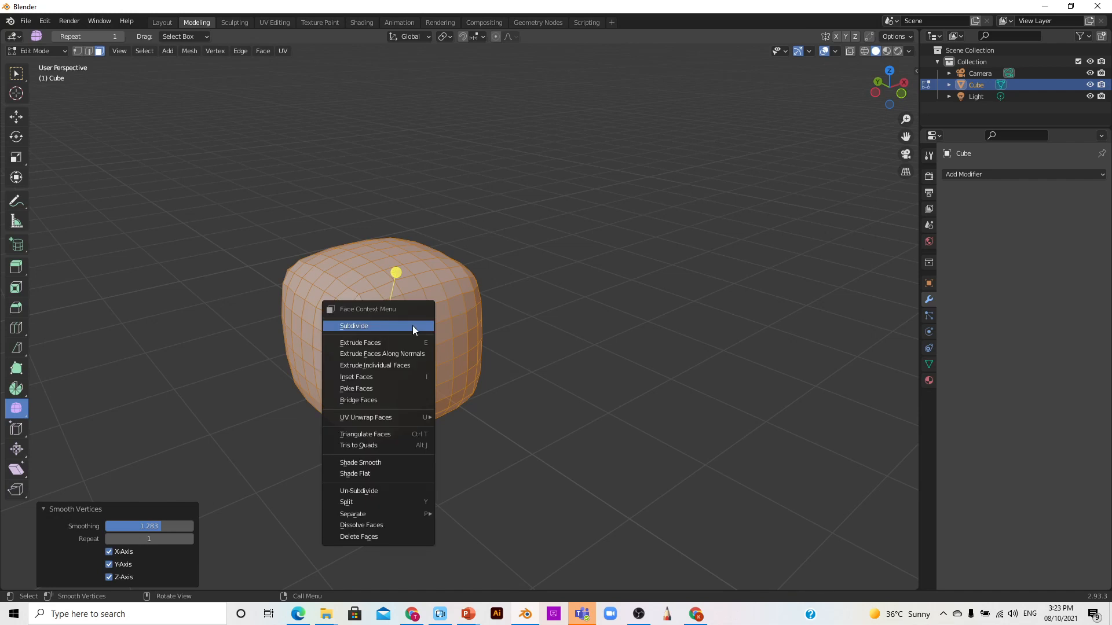
click(412, 327)
drag(328, 310, 625, 384)
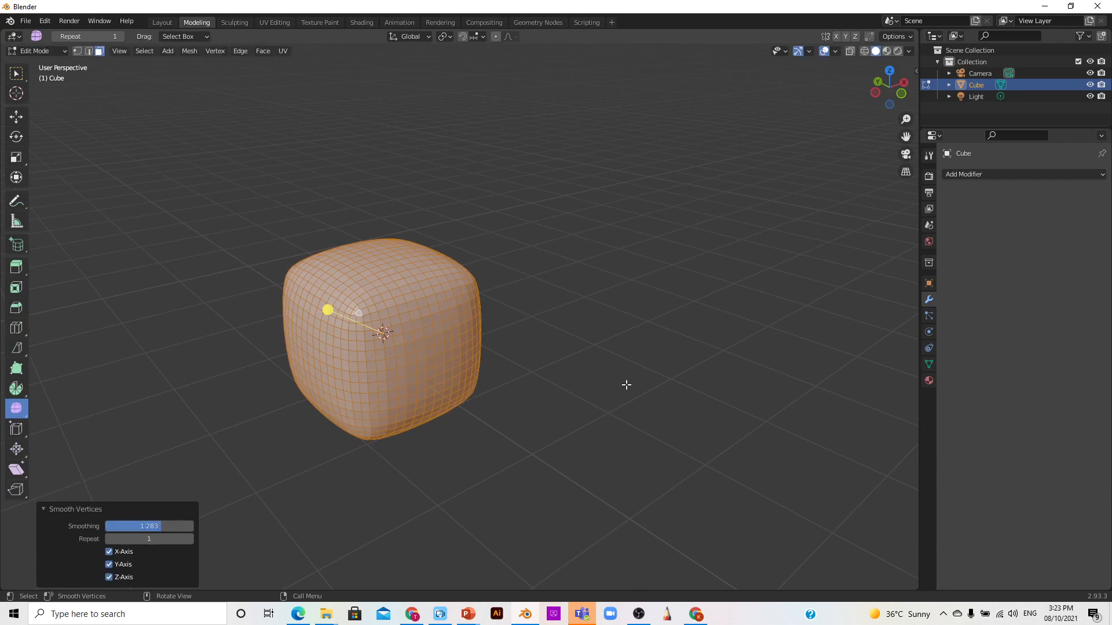
click(231, 425)
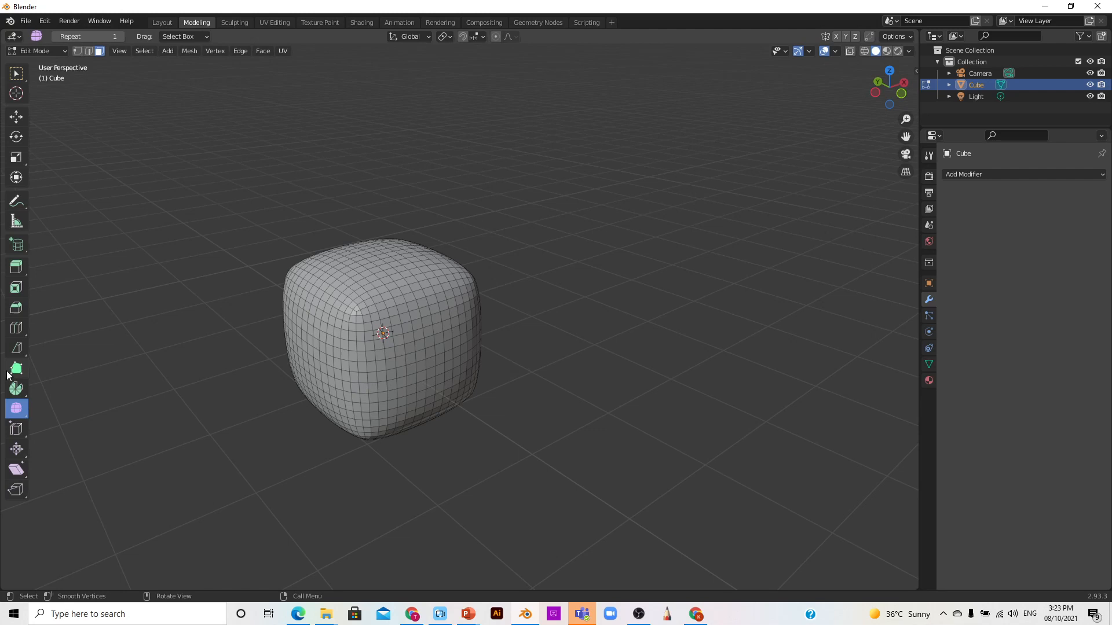
Randomize all vertices of the rounded cube by about -0.403 m, and a second time by about 0.655 m
click(24, 408)
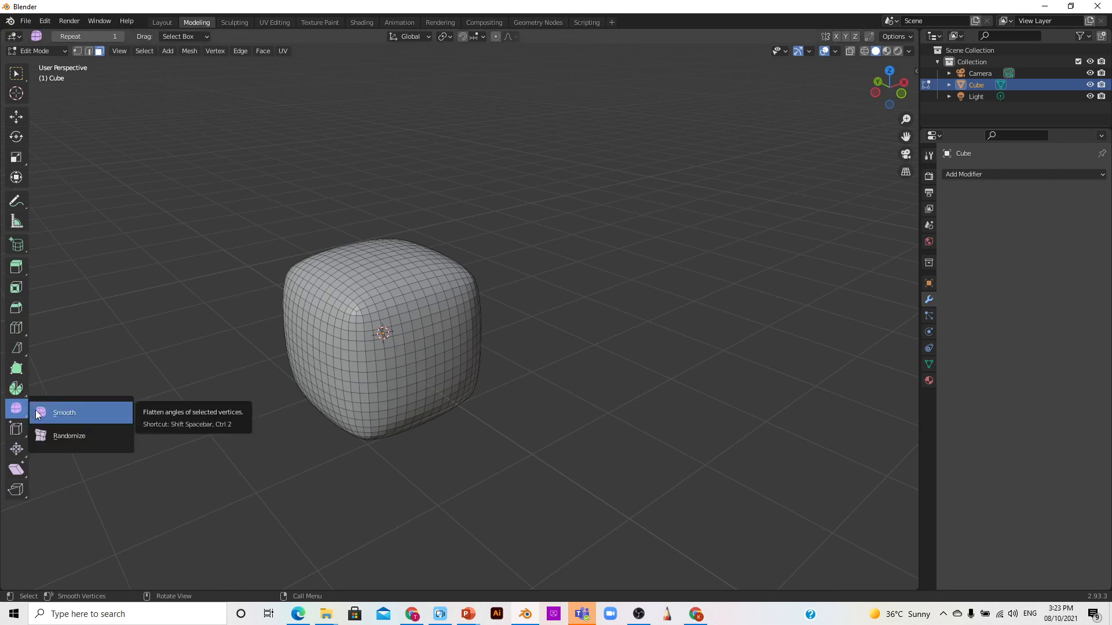
click(61, 439)
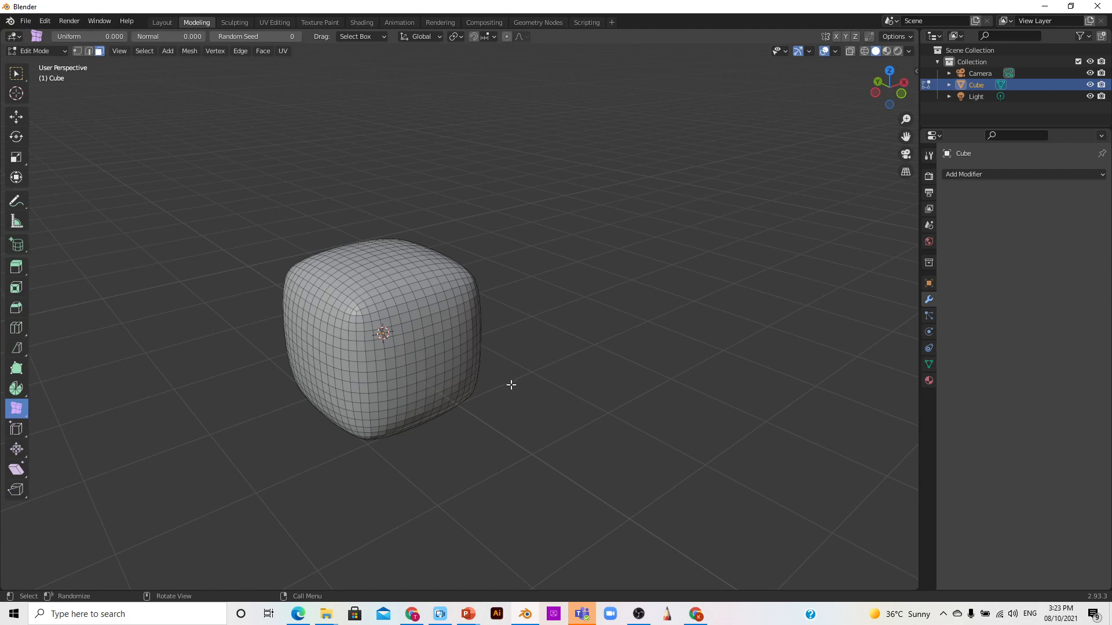
key(a)
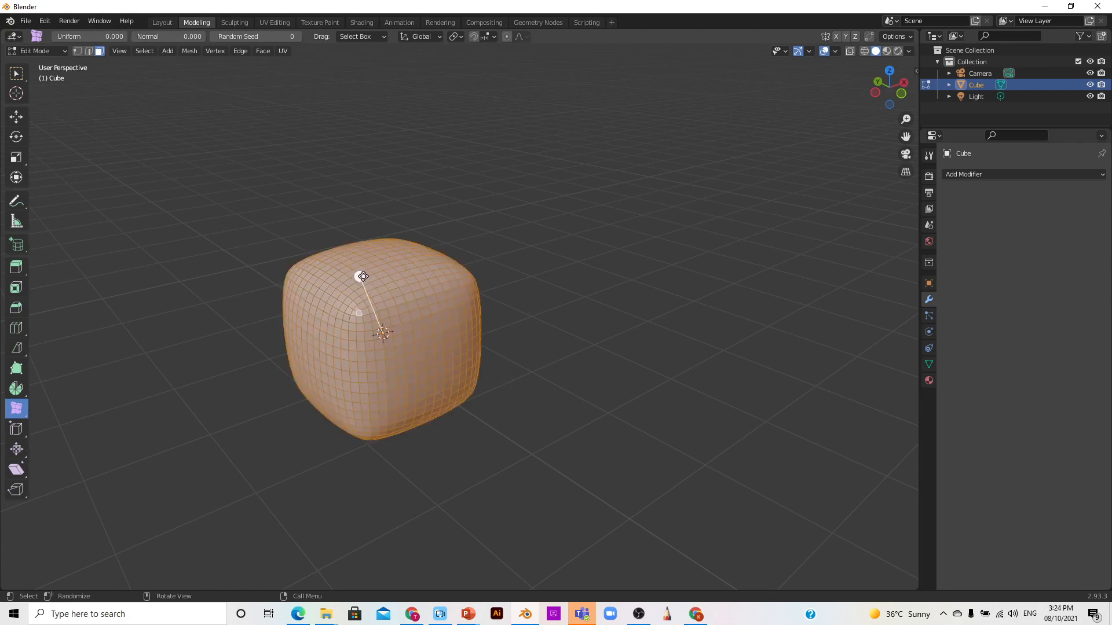
mouse_move(361, 277)
mouse_down()
mouse_move(364, 258)
mouse_move(356, 270)
mouse_up()
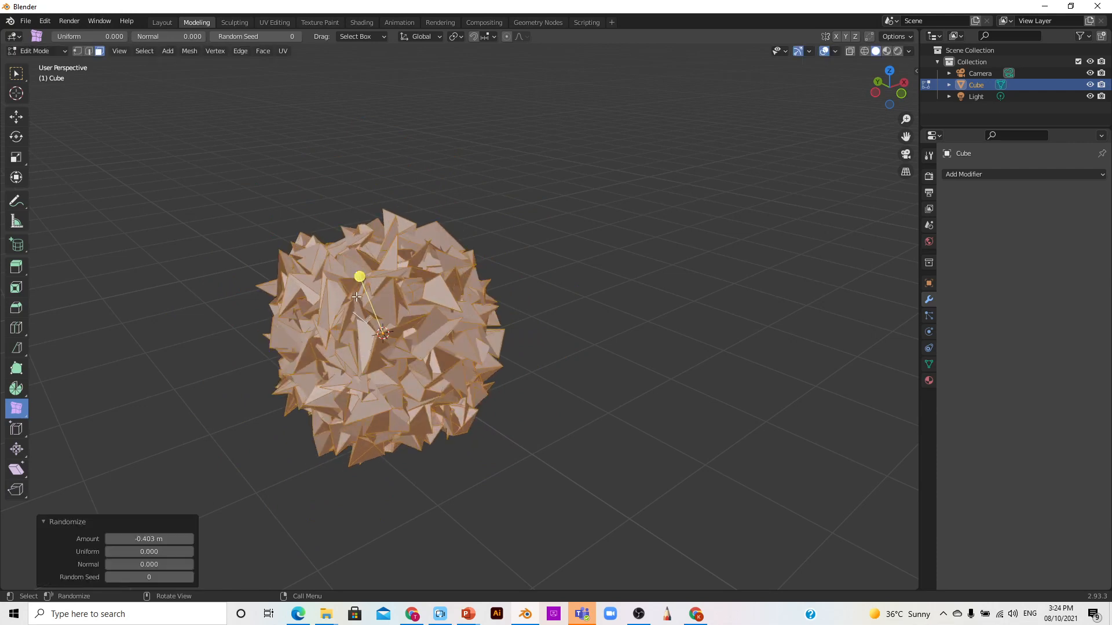
mouse_move(359, 277)
mouse_down()
mouse_move(366, 293)
mouse_move(356, 286)
mouse_up()
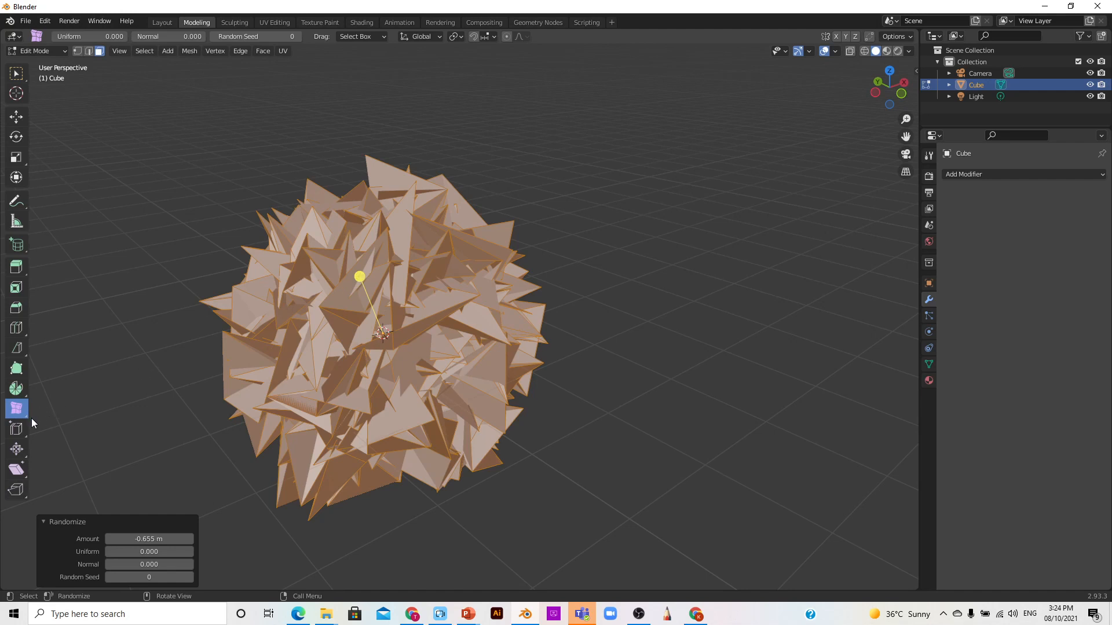
Activate the Shrink/Fatten tool and view the variants grouped with the Randomize and Edge Slide tools
click(24, 448)
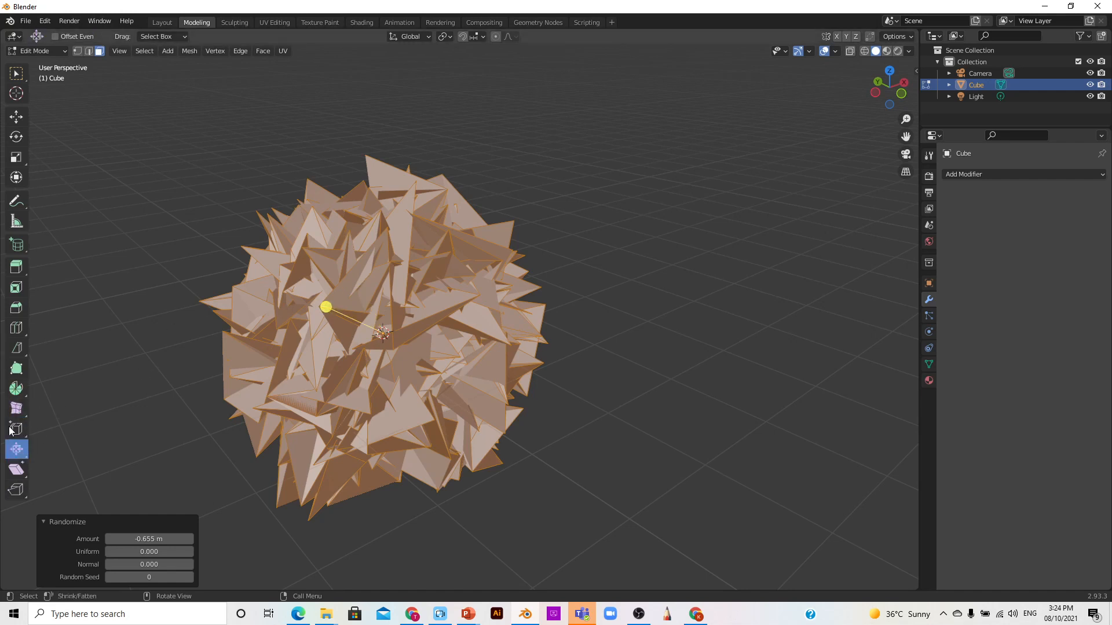
click(20, 412)
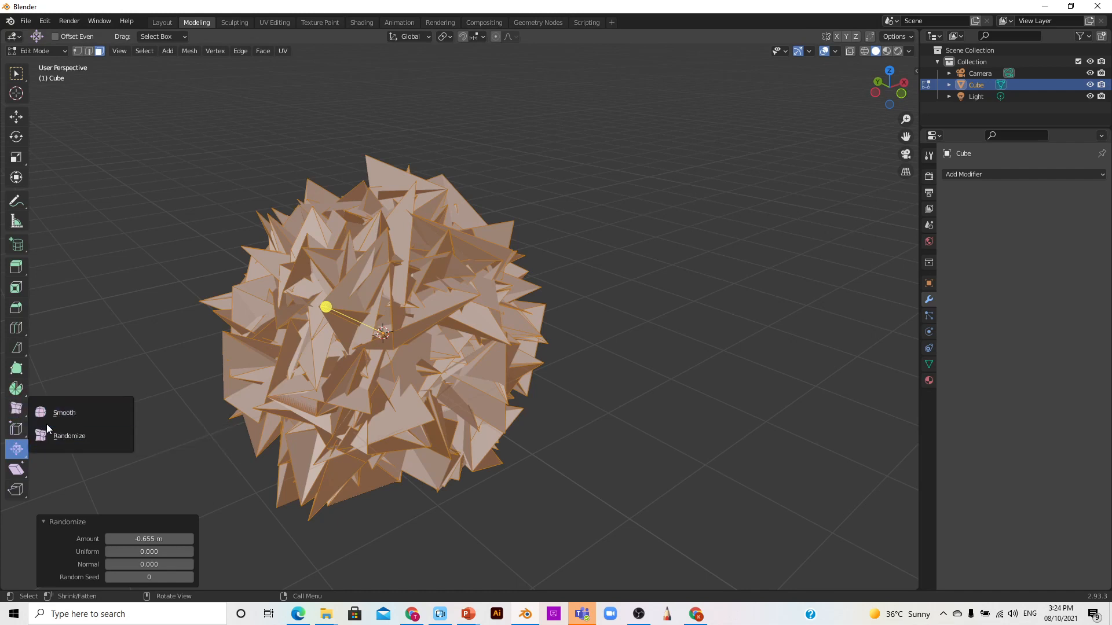
click(22, 432)
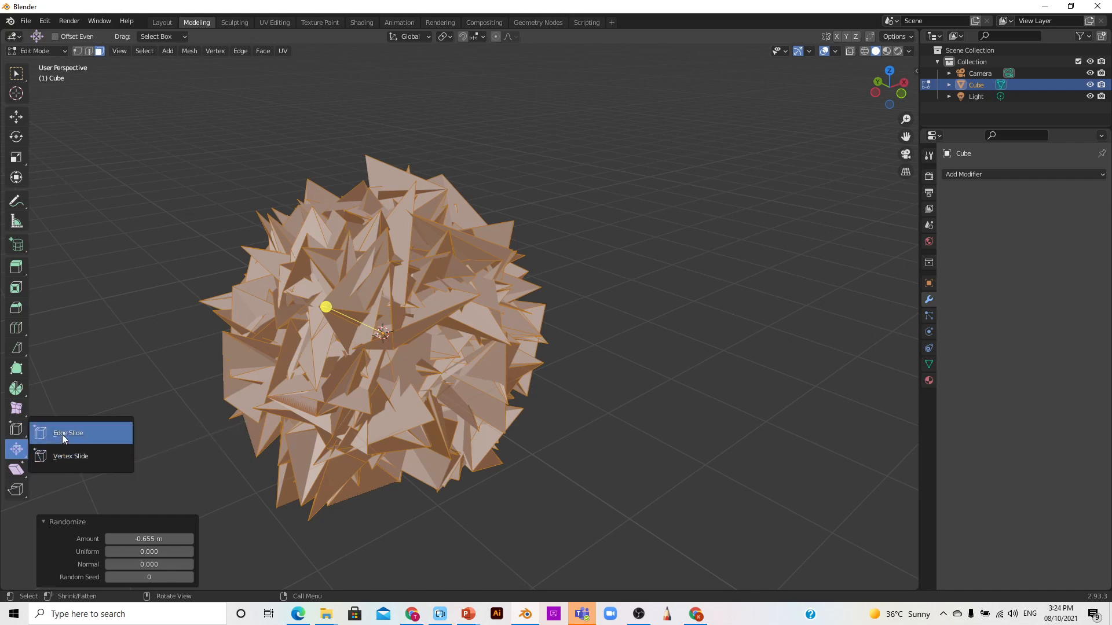
click(20, 451)
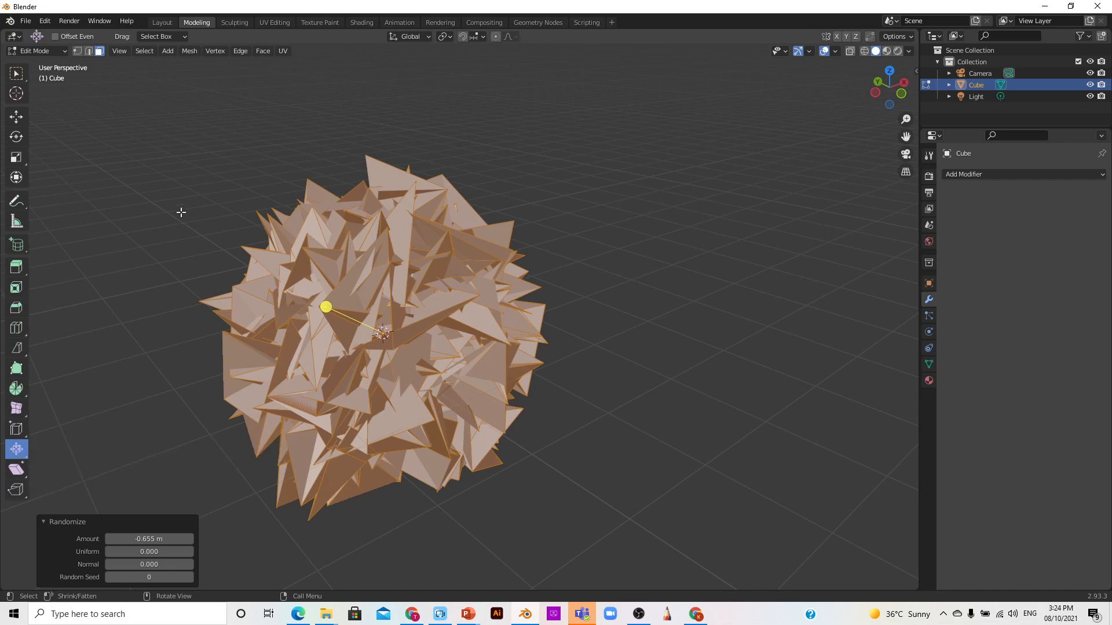
Return to Object Mode and delete the randomized spiky cube
click(35, 51)
click(34, 61)
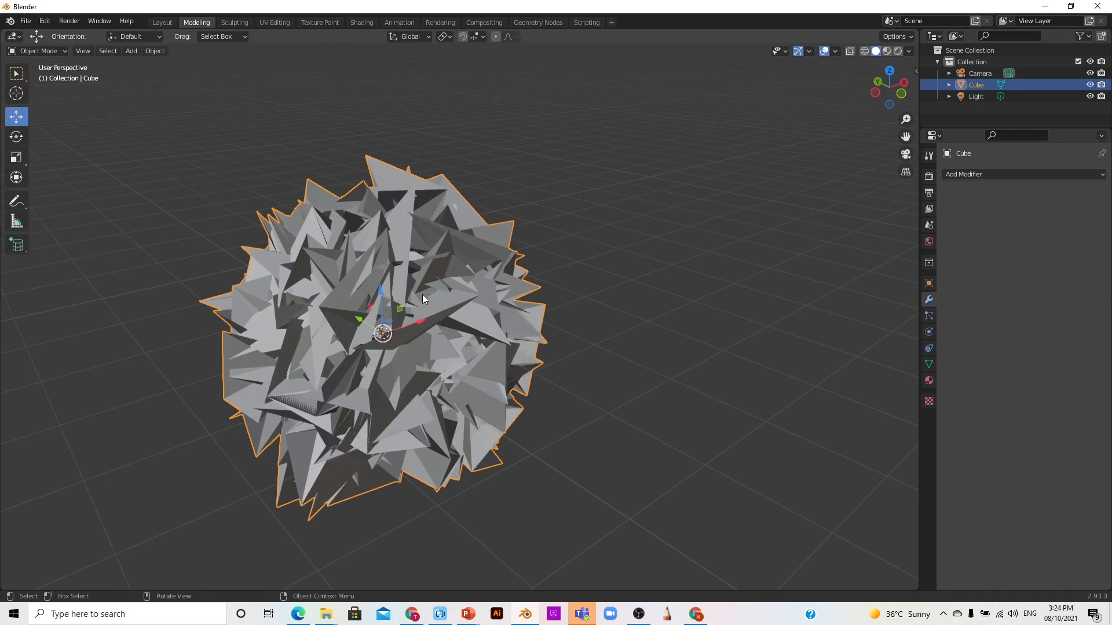
key(x)
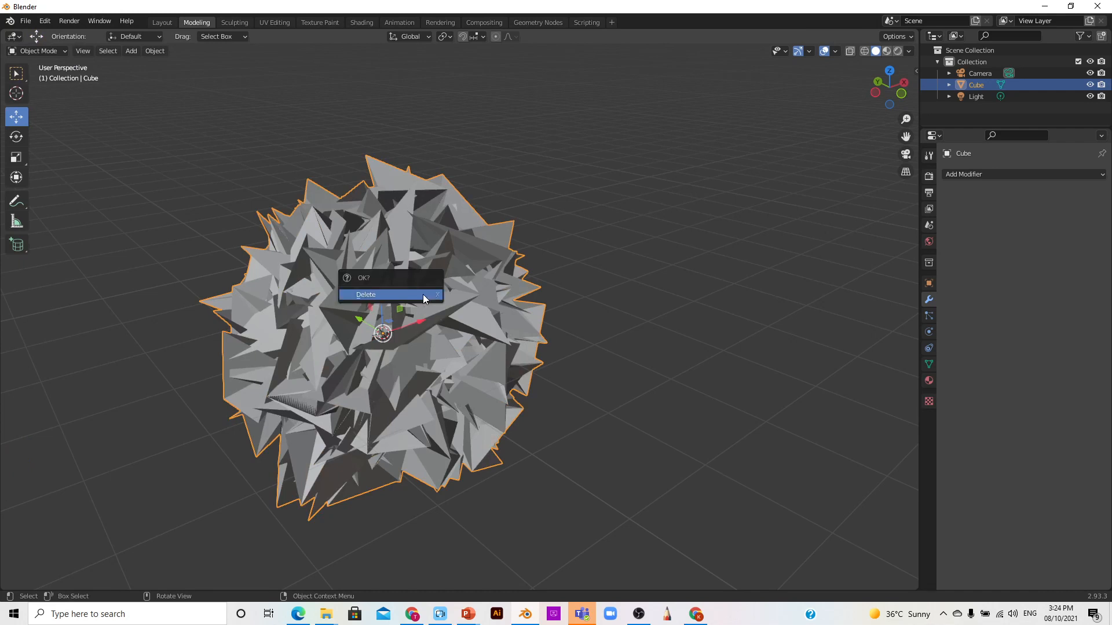
click(418, 299)
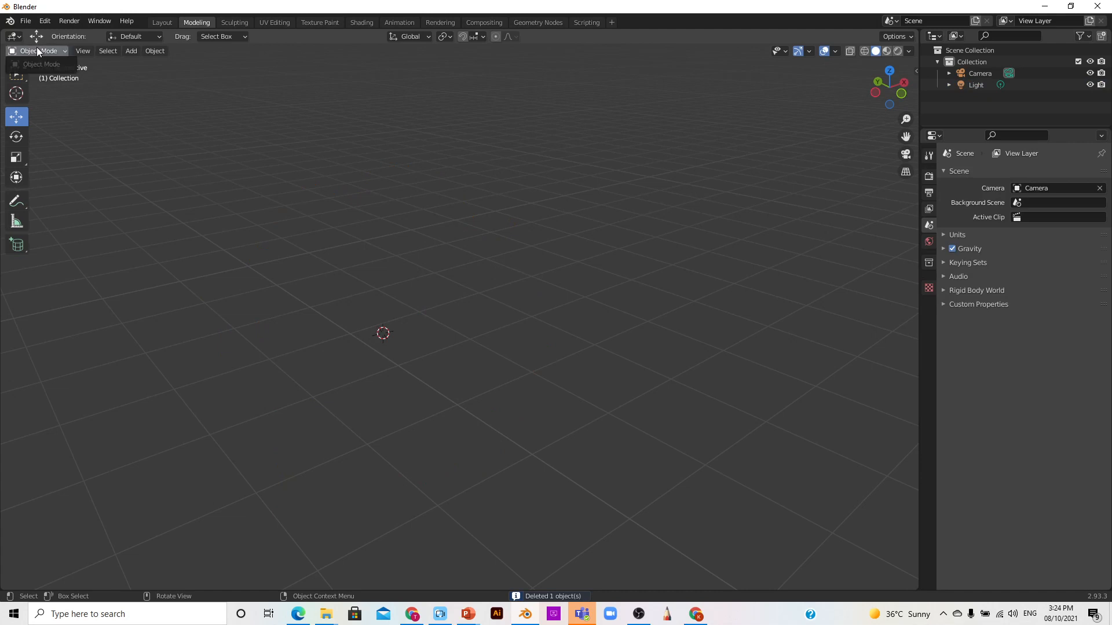
Try adding a 2 m cube at the 3D cursor, and delete that cube
click(82, 51)
mouse_move(130, 51)
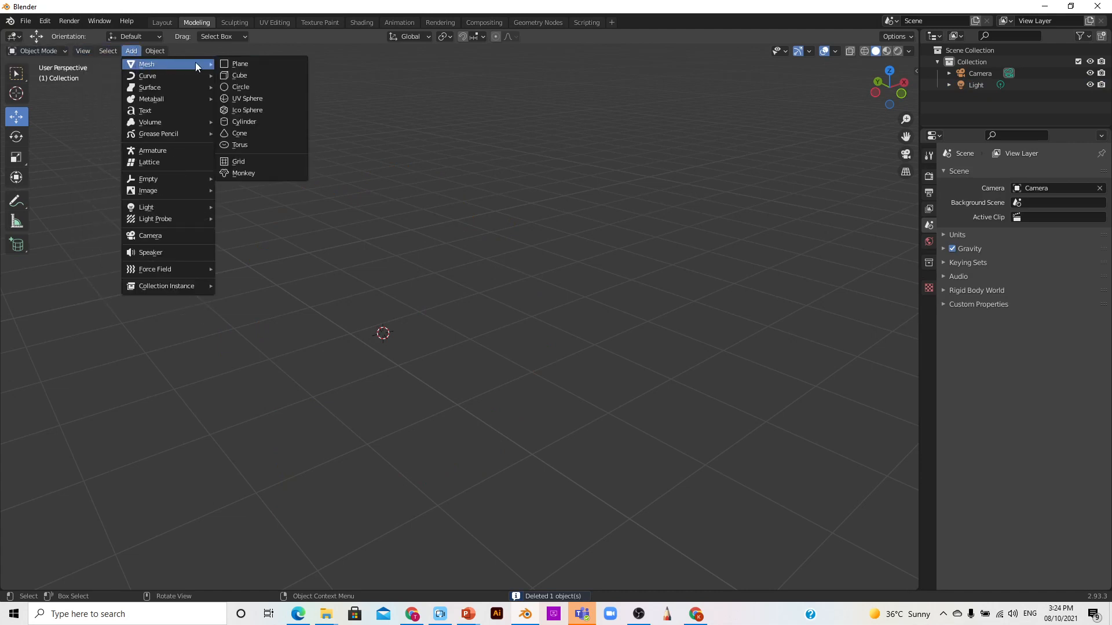
click(259, 72)
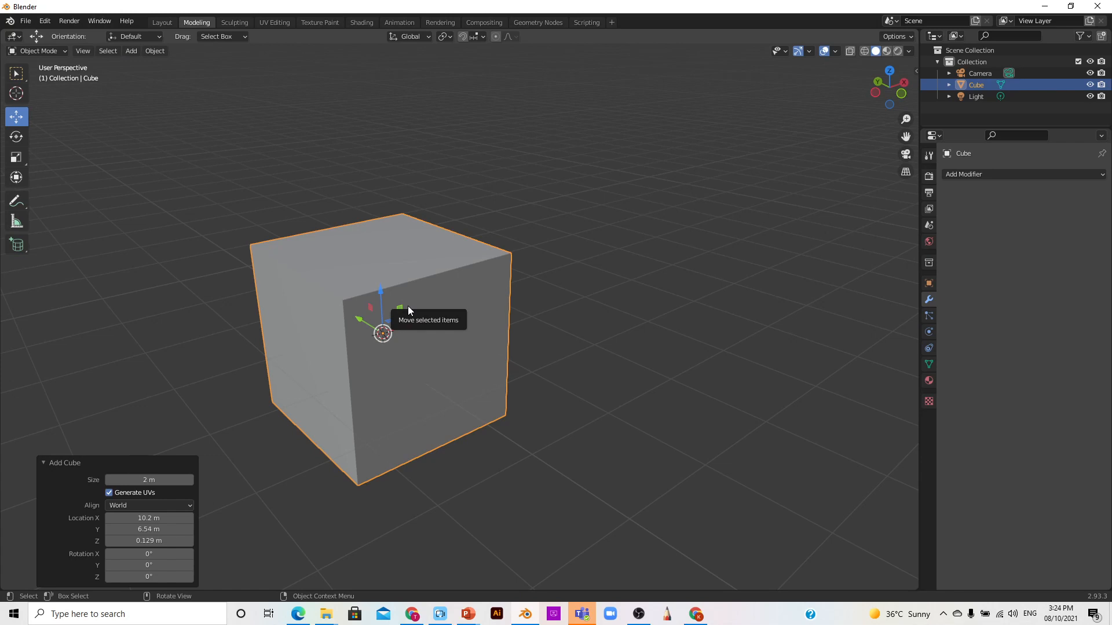
key(Delete)
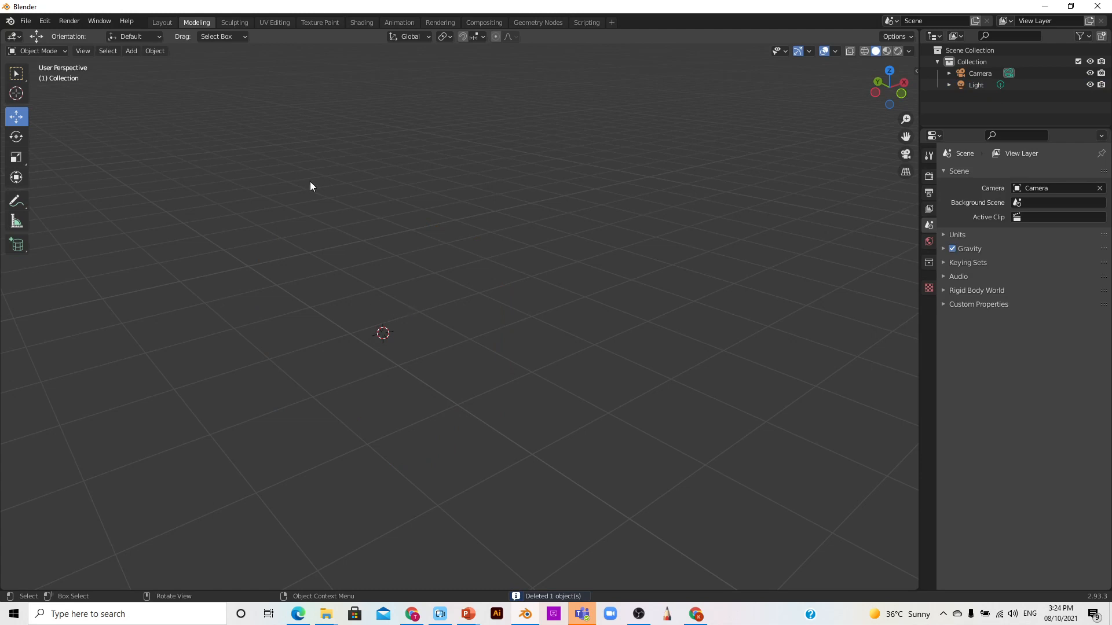
click(132, 51)
mouse_move(172, 61)
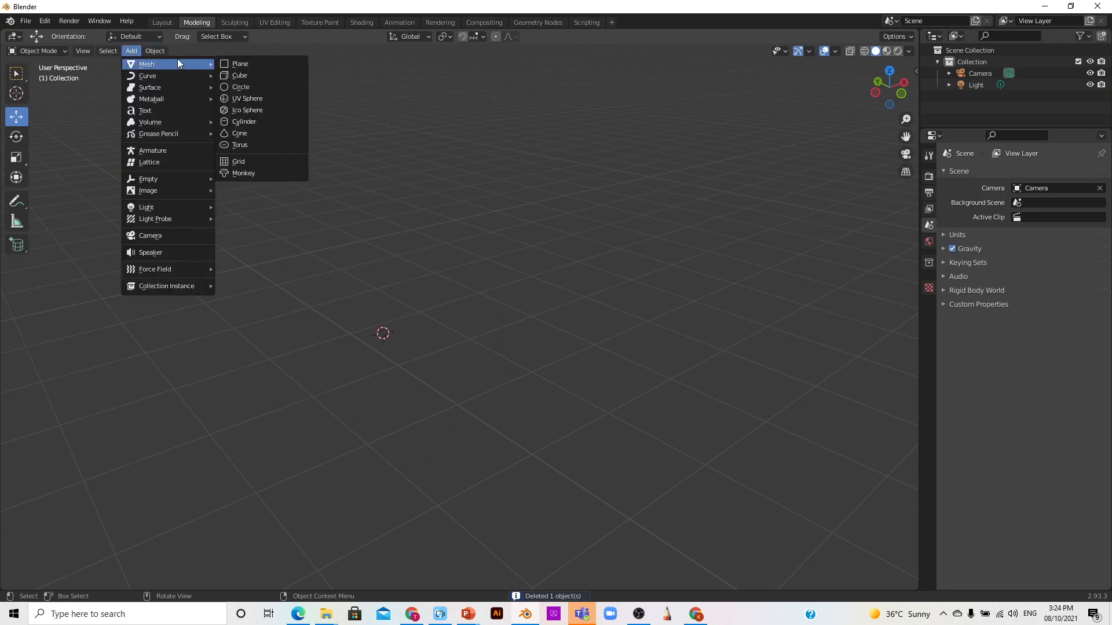
click(238, 74)
key(x)
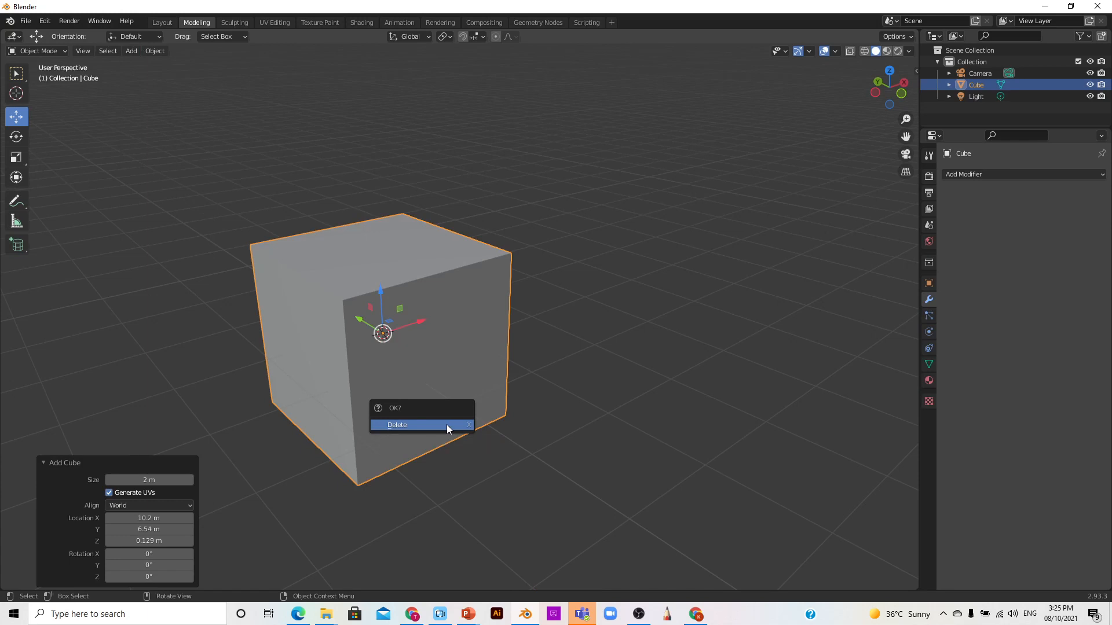
click(447, 425)
Add a torus with a 1 m major and 0.25 m minor radius at the 3D cursor, and enter Edit Mode
click(128, 51)
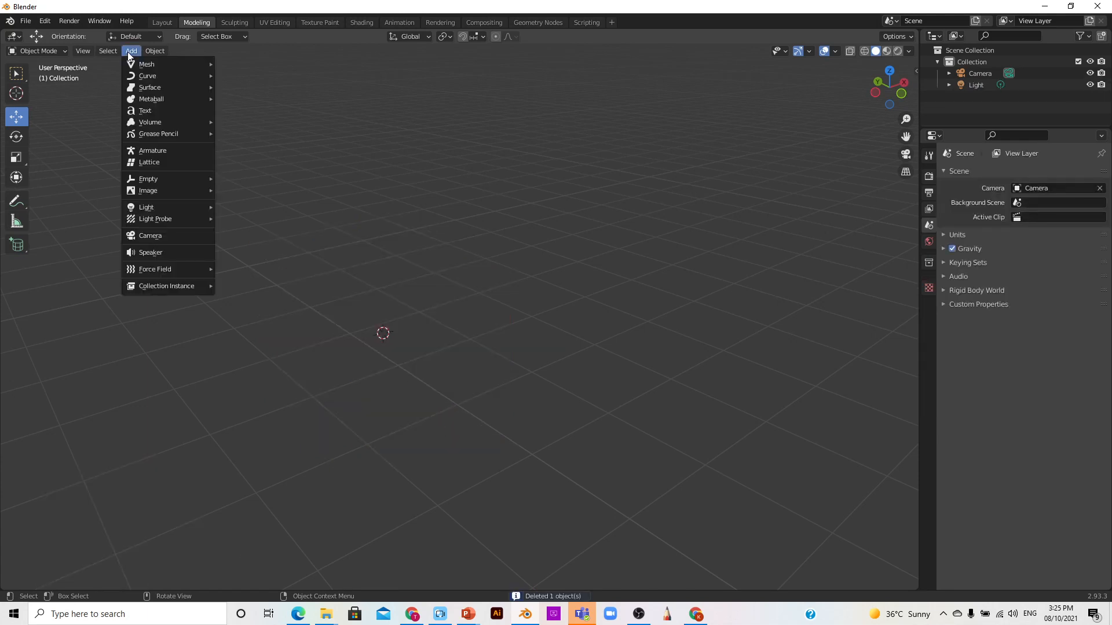
mouse_move(158, 67)
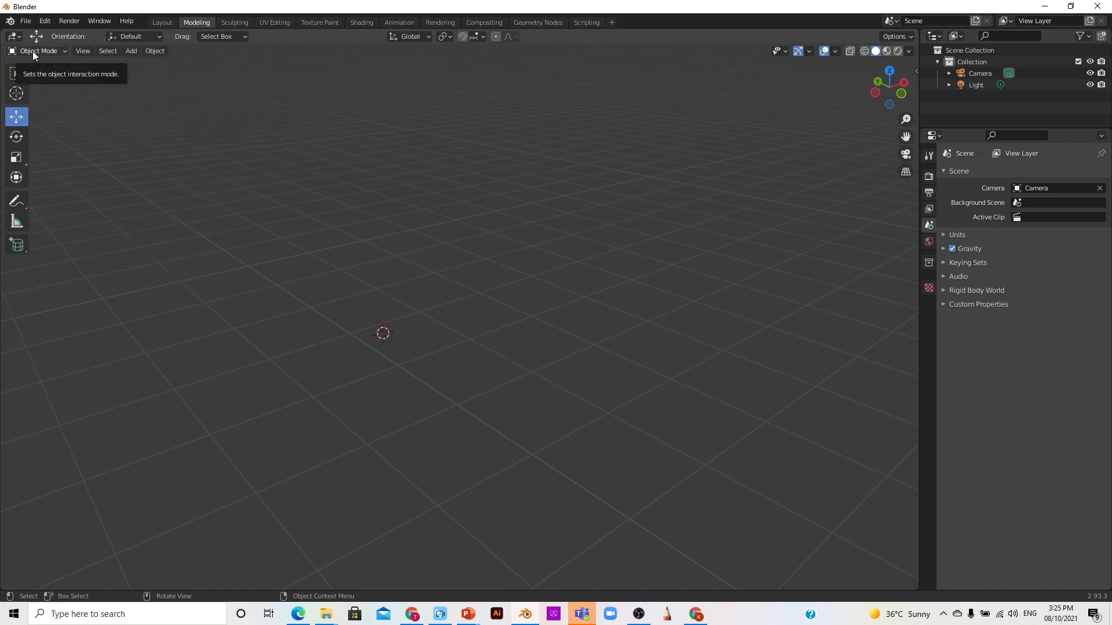
click(118, 53)
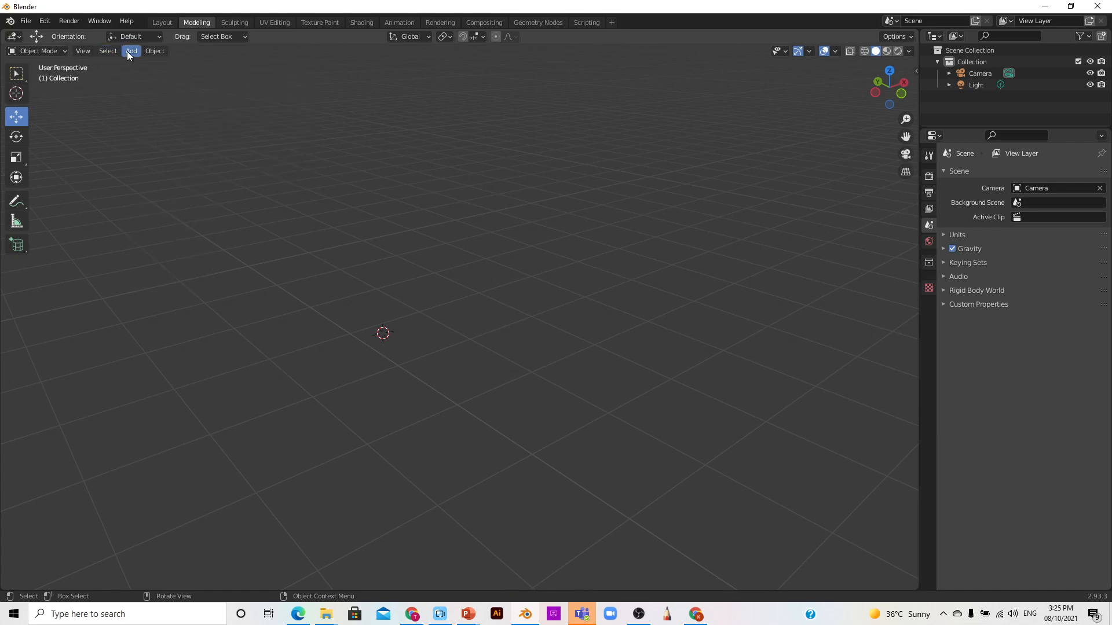
click(128, 52)
mouse_move(130, 69)
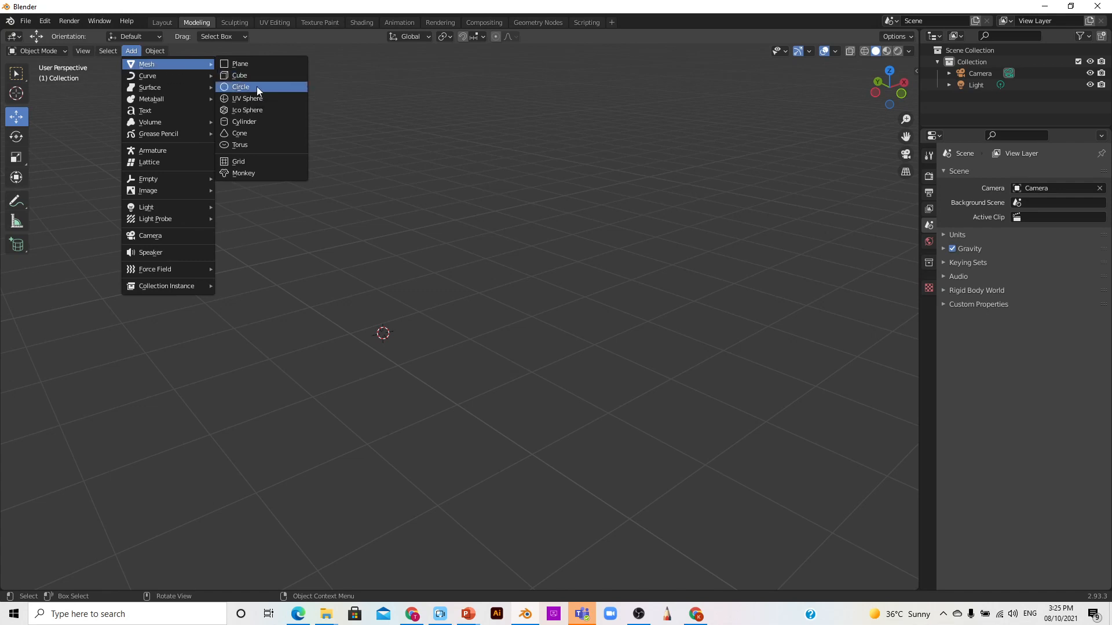
click(248, 146)
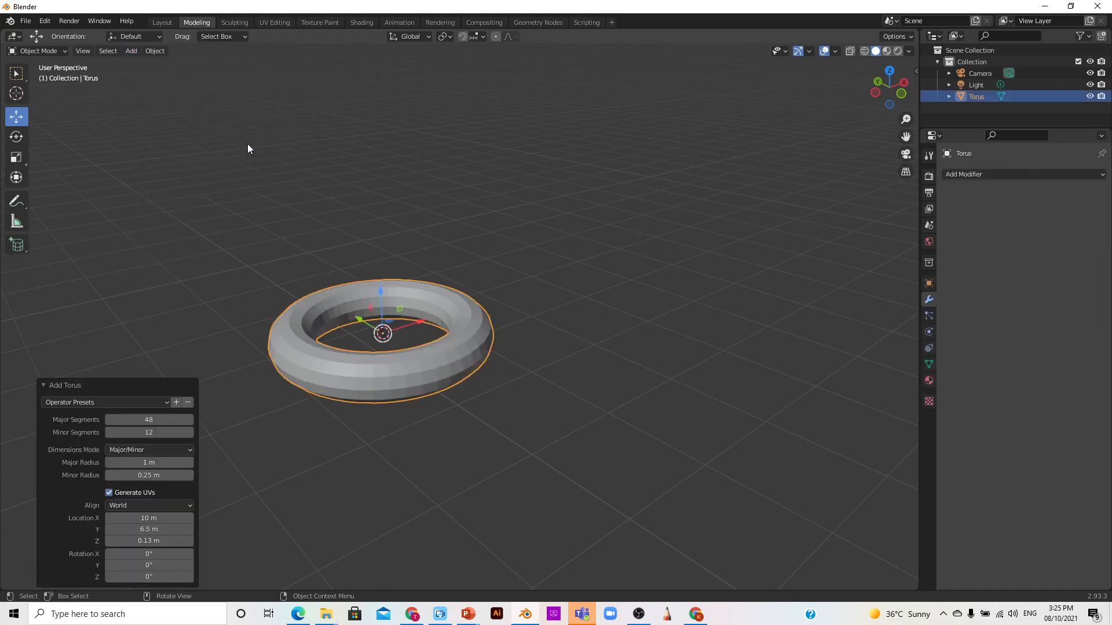
click(35, 51)
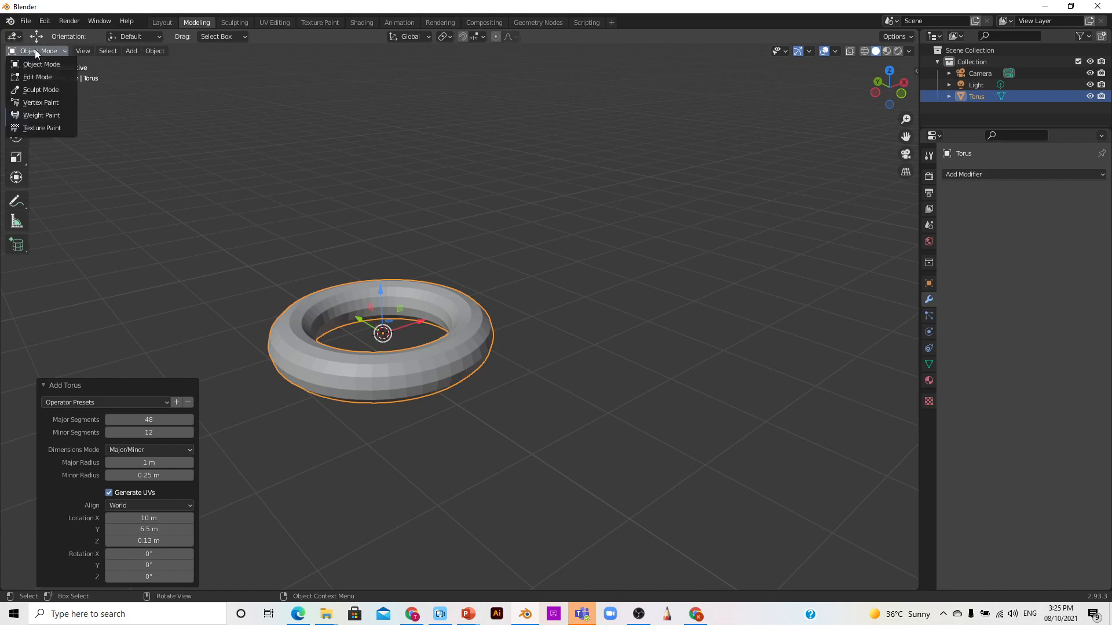
click(37, 78)
Fatten the whole torus by about 0.71 m, and shrink it by about 0.74 m from the top view with Shrink/Fatten
drag(441, 311, 440, 344)
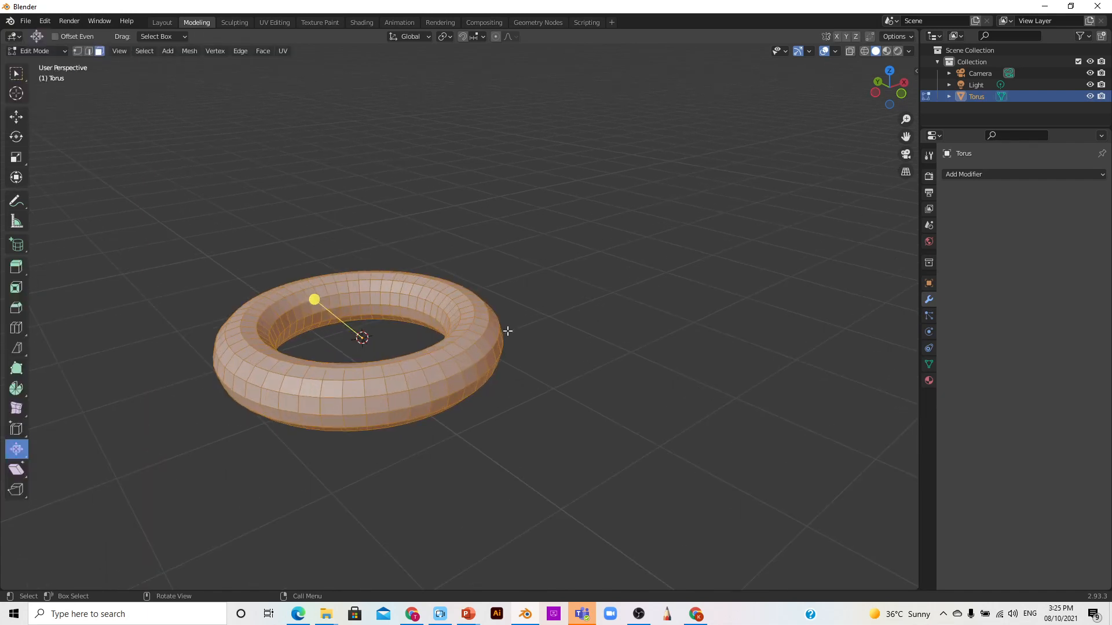
drag(905, 136, 952, 133)
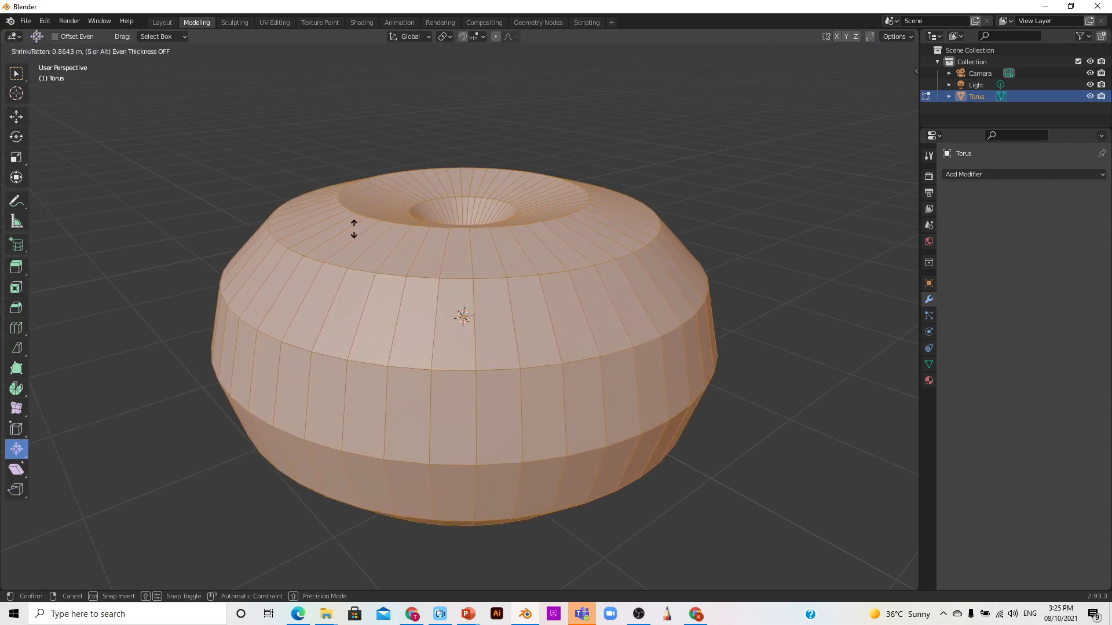
click(359, 238)
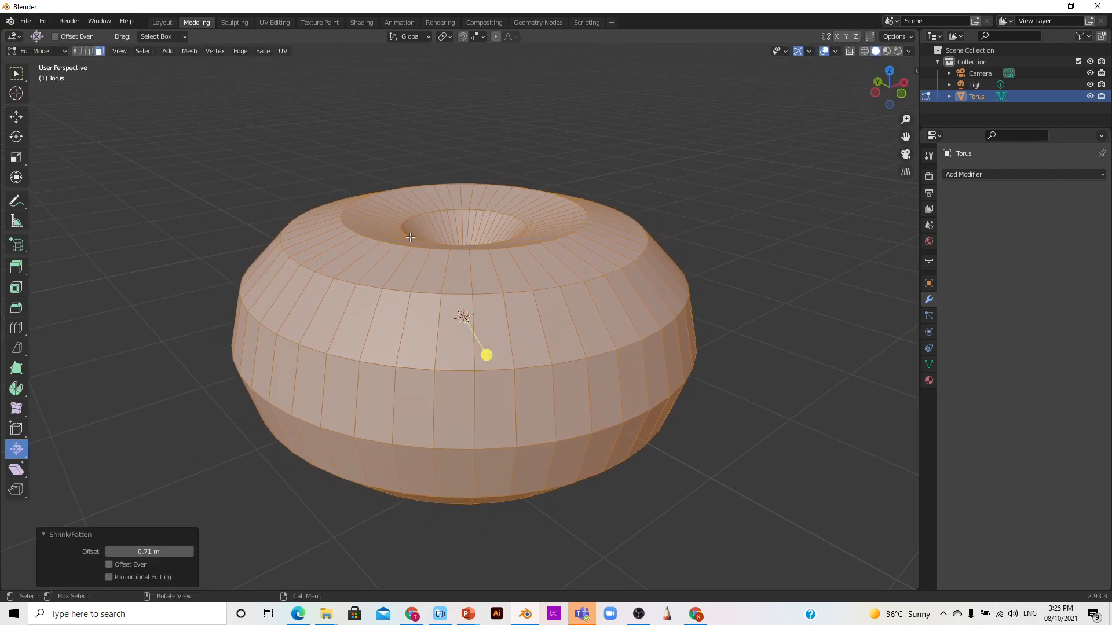
click(888, 70)
drag(906, 136, 653, 261)
scroll(550, 225, down, 5)
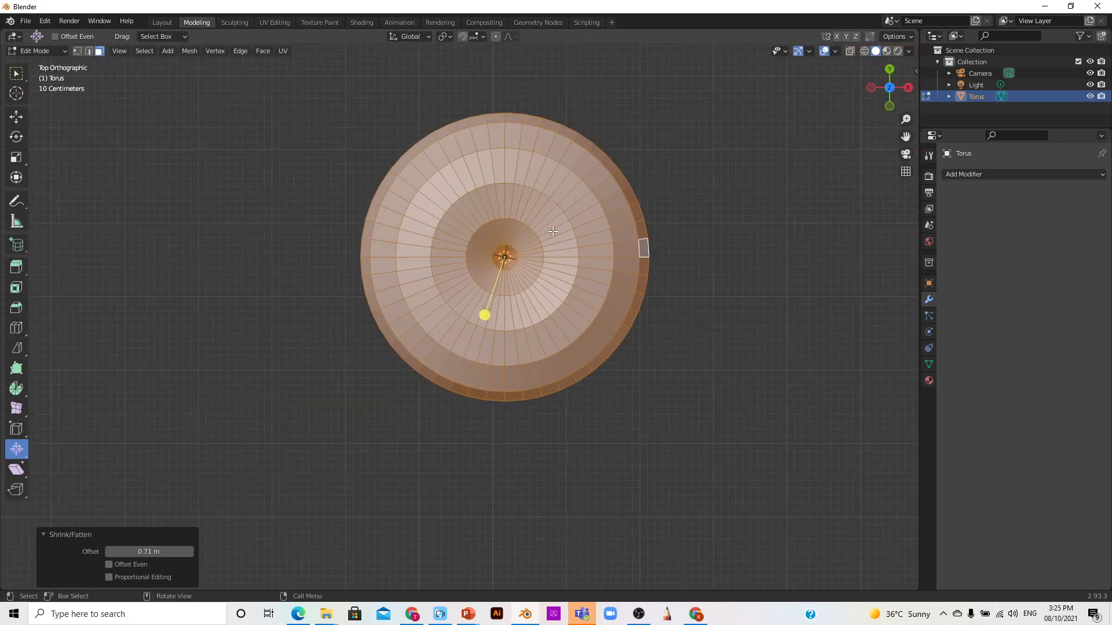
drag(484, 315, 497, 351)
Push/Pull the torus by about 0.047 and again by about 0.145, and fatten it by about 0.0485 m with Shrink/Fatten
drag(25, 451, 56, 474)
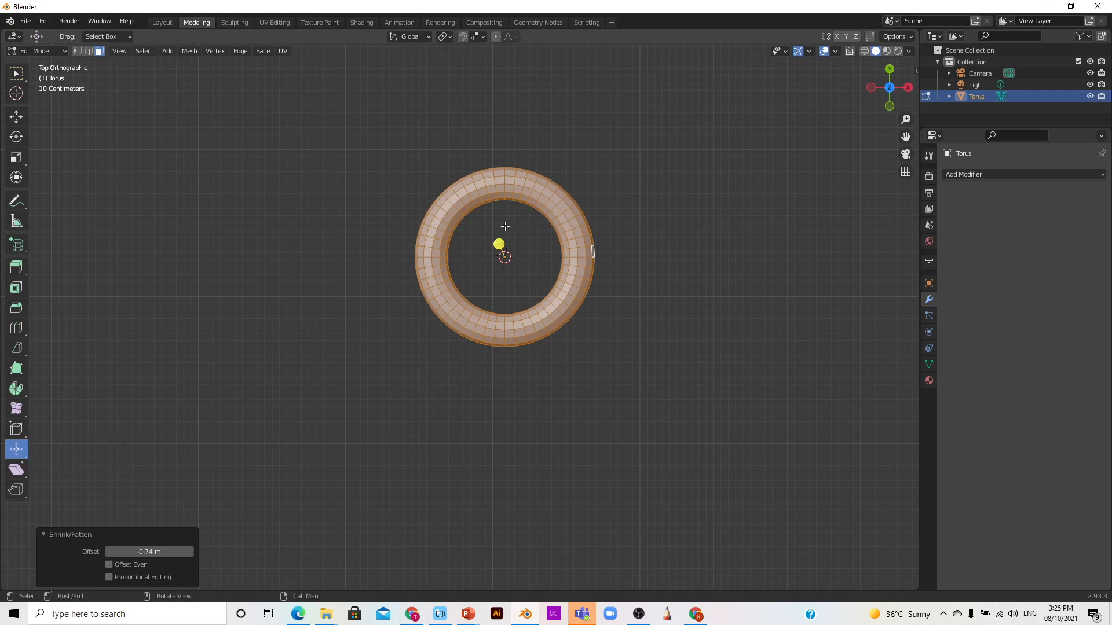
mouse_move(498, 245)
mouse_down()
mouse_move(494, 233)
mouse_move(526, 246)
mouse_move(510, 255)
mouse_move(499, 224)
mouse_move(502, 271)
mouse_move(504, 228)
mouse_move(504, 240)
mouse_up()
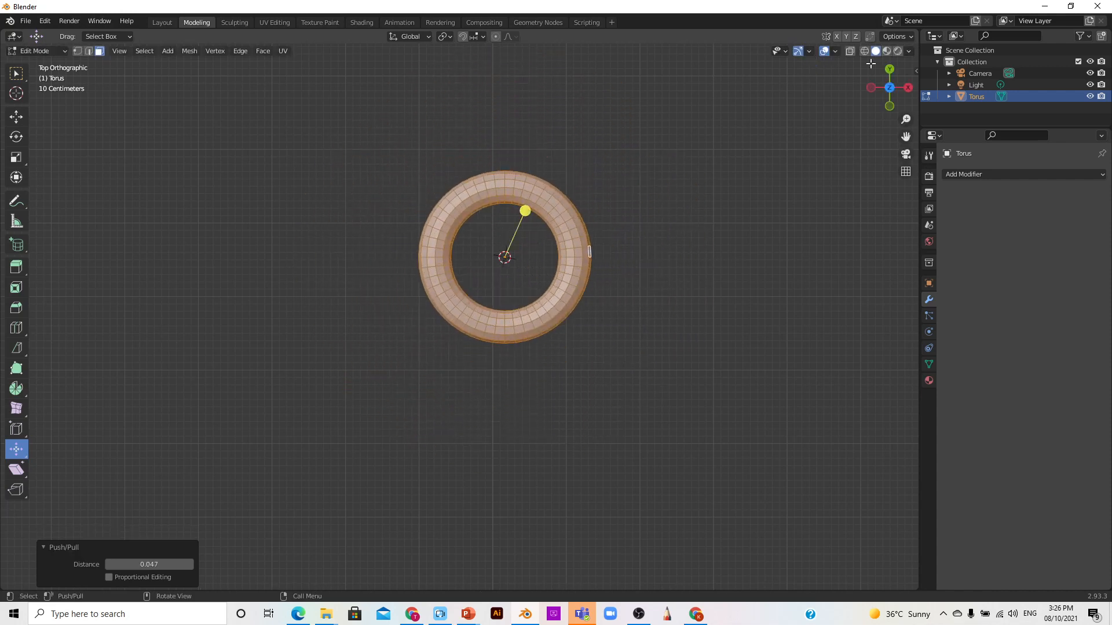
mouse_move(889, 90)
mouse_down()
mouse_move(886, 133)
mouse_move(889, 93)
mouse_up()
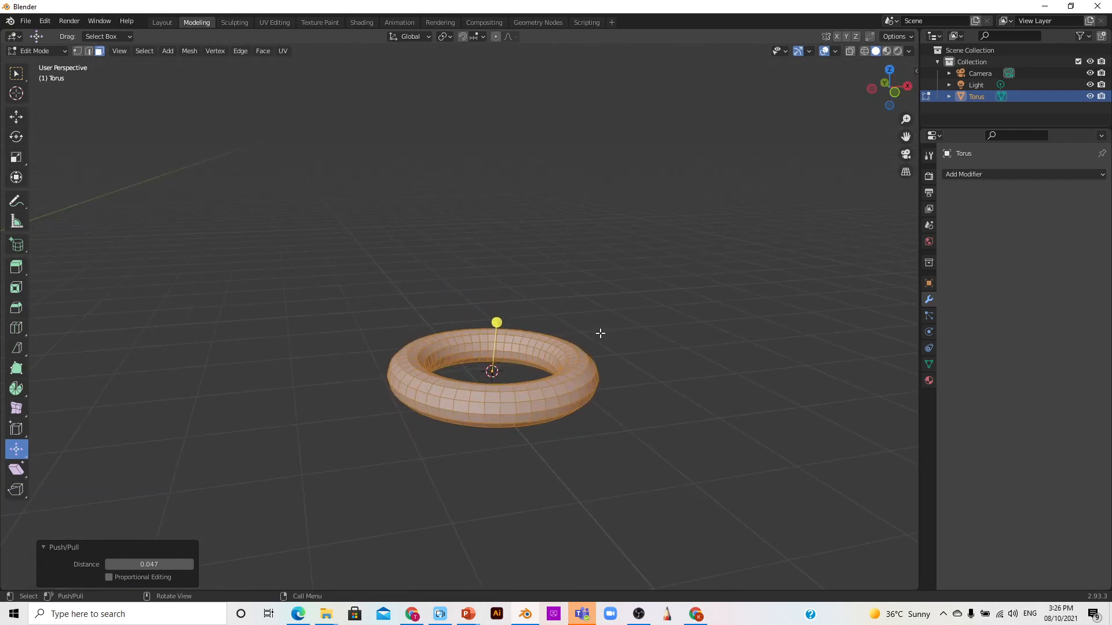
scroll(602, 333, up, 3)
mouse_move(507, 337)
mouse_down()
mouse_move(519, 300)
mouse_move(510, 375)
mouse_move(513, 347)
mouse_move(491, 417)
mouse_move(503, 368)
mouse_move(501, 450)
mouse_move(514, 336)
mouse_up()
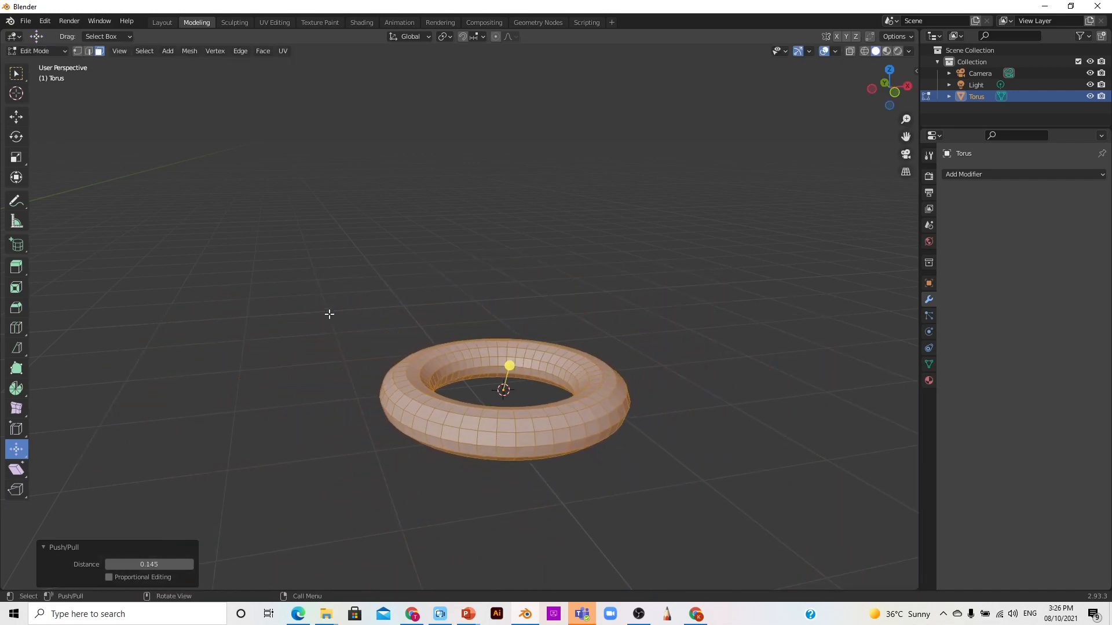
drag(16, 449, 94, 442)
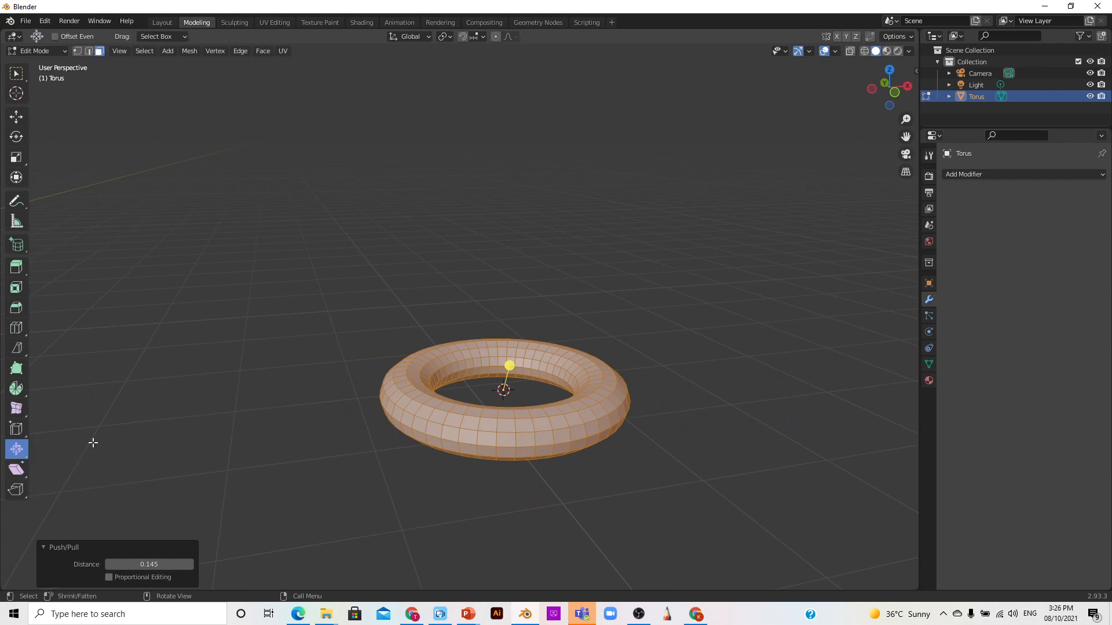
mouse_move(509, 369)
mouse_down()
mouse_move(529, 326)
mouse_move(521, 367)
mouse_up()
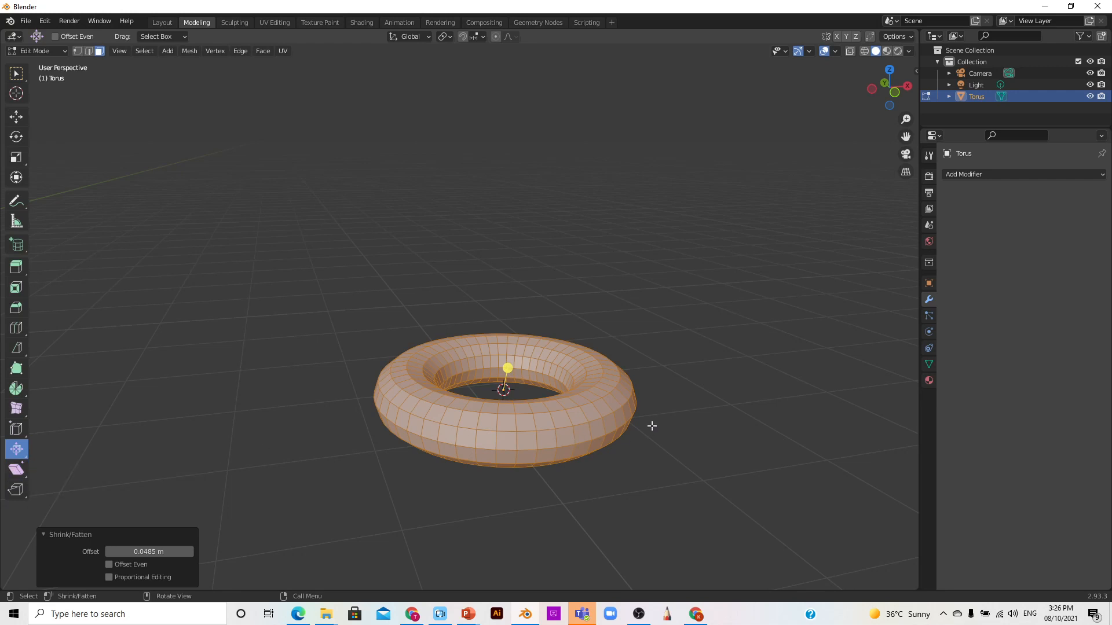
Return to Object Mode and delete the torus
click(48, 47)
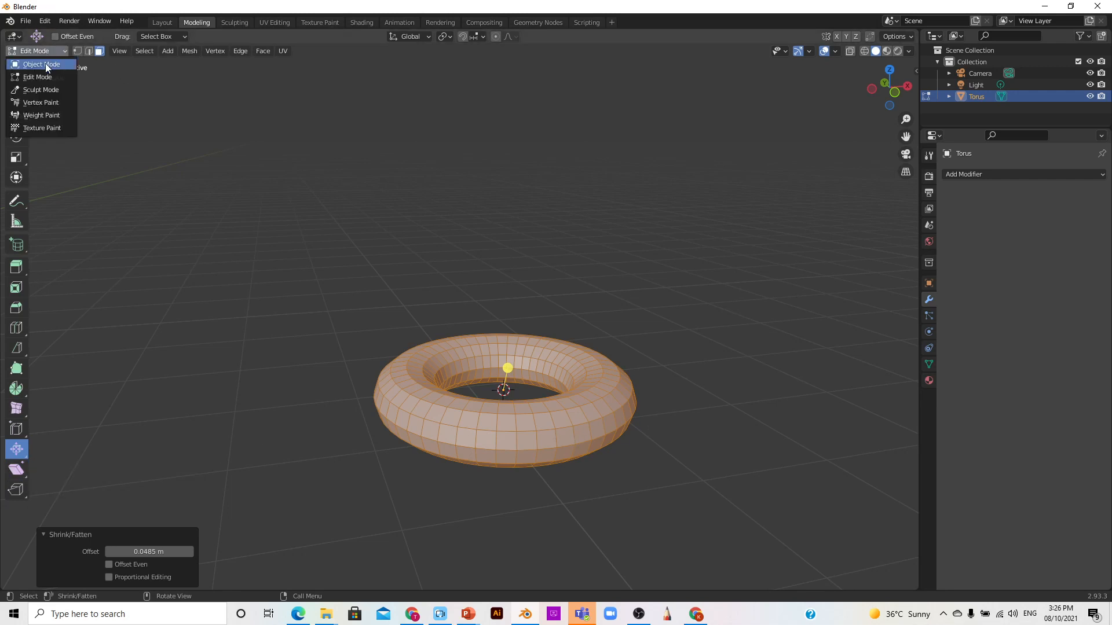
click(45, 64)
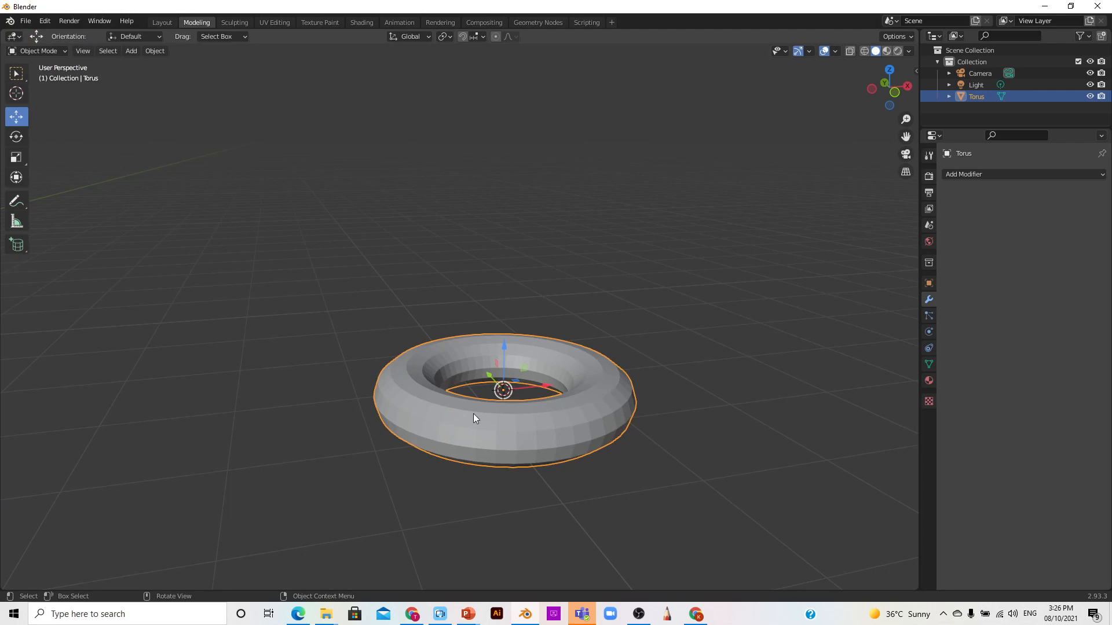
right_click(536, 426)
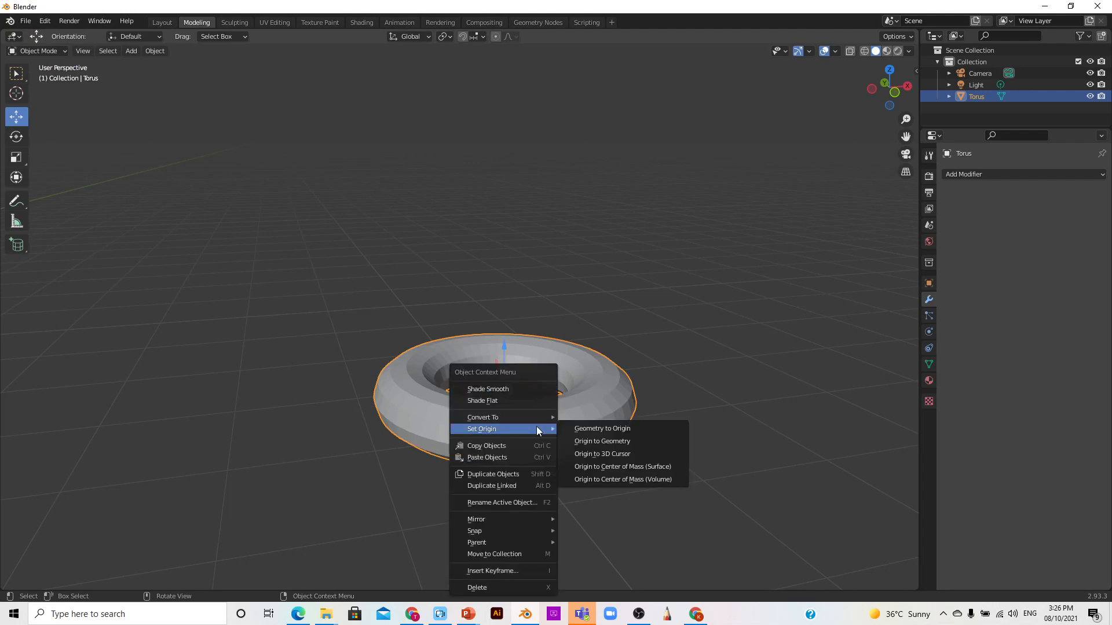
key(Escape)
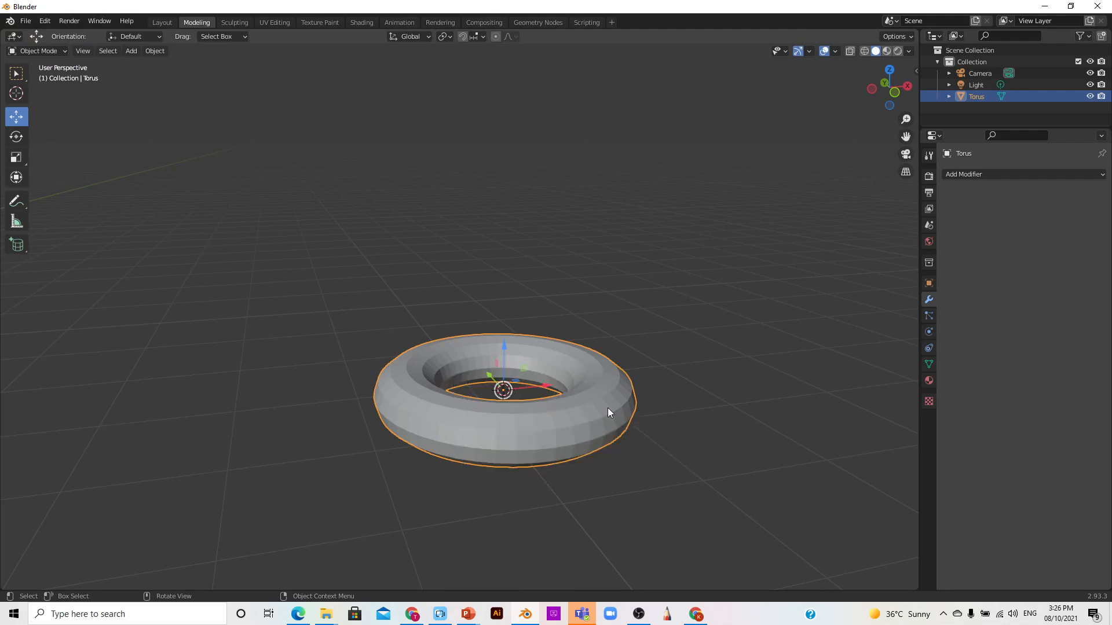
key(x)
click(607, 408)
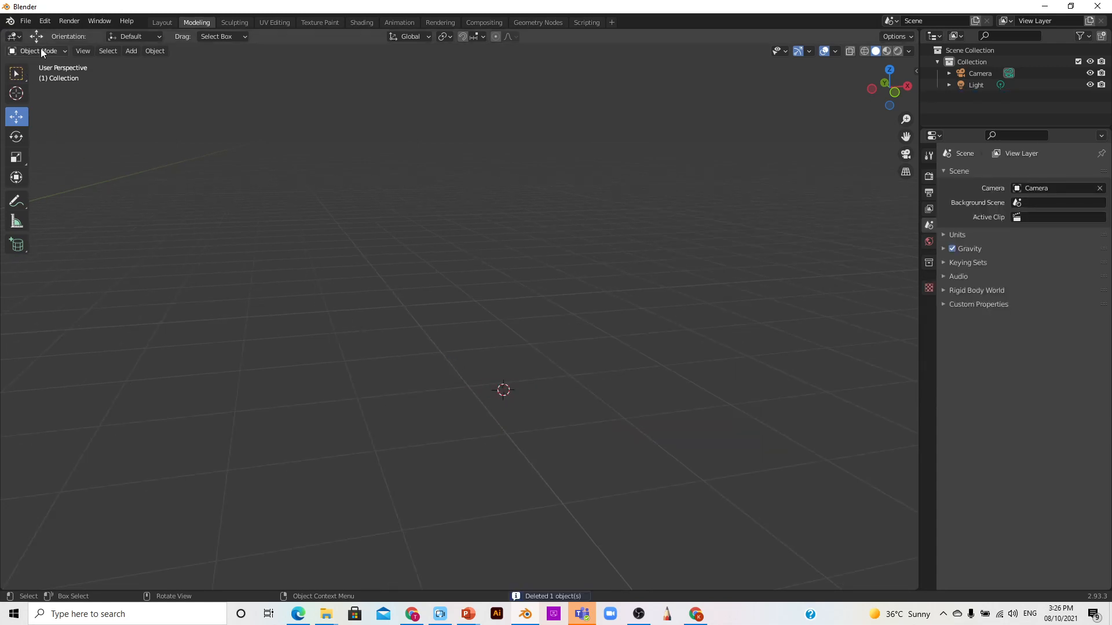
Add a 2 m cube at the 3D cursor, enter Edit Mode on it and deselect all its faces
click(133, 50)
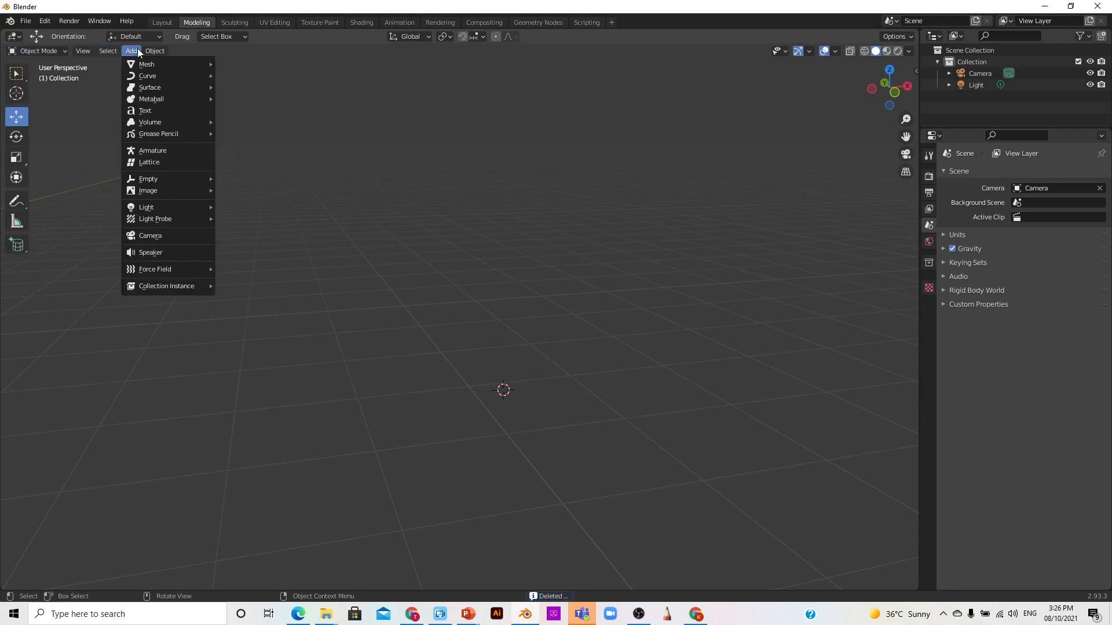
mouse_move(156, 64)
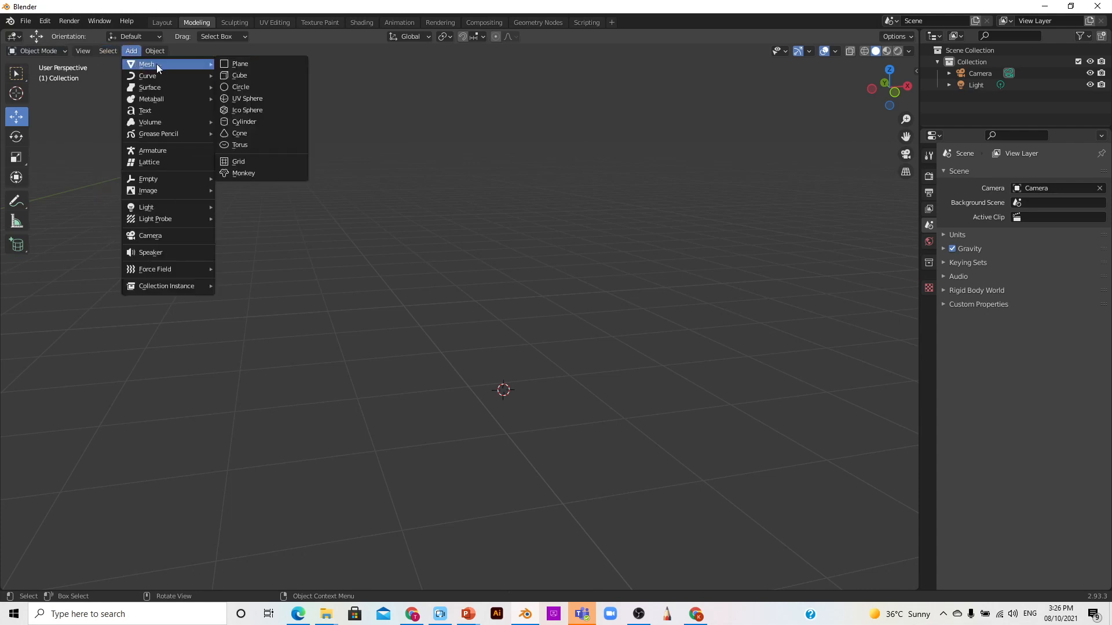
click(253, 76)
scroll(546, 283, down, 3)
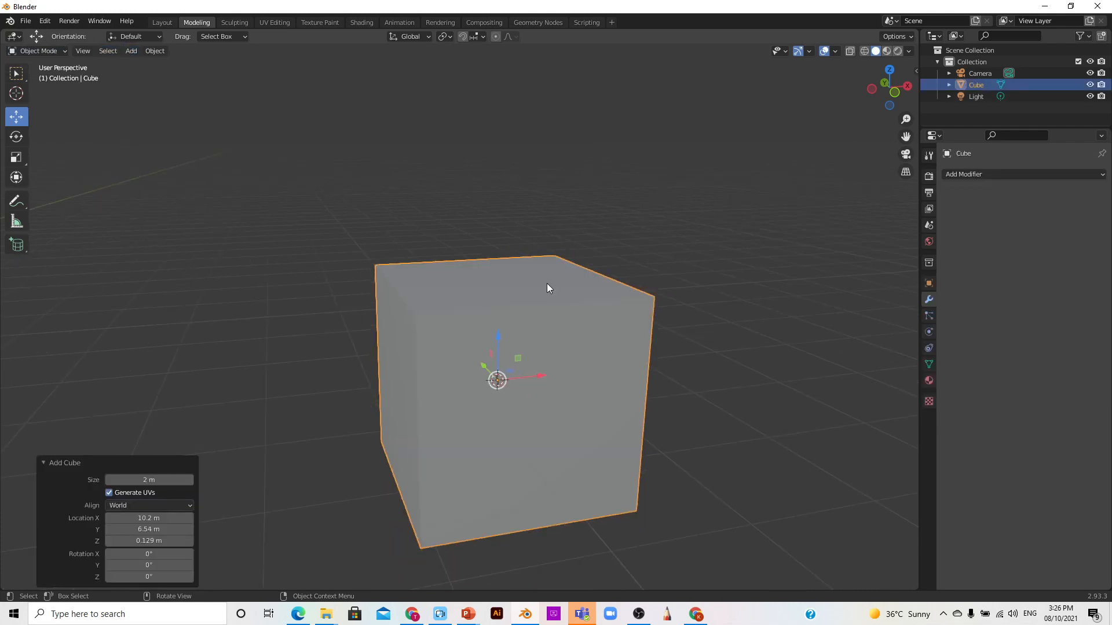
click(36, 53)
click(35, 80)
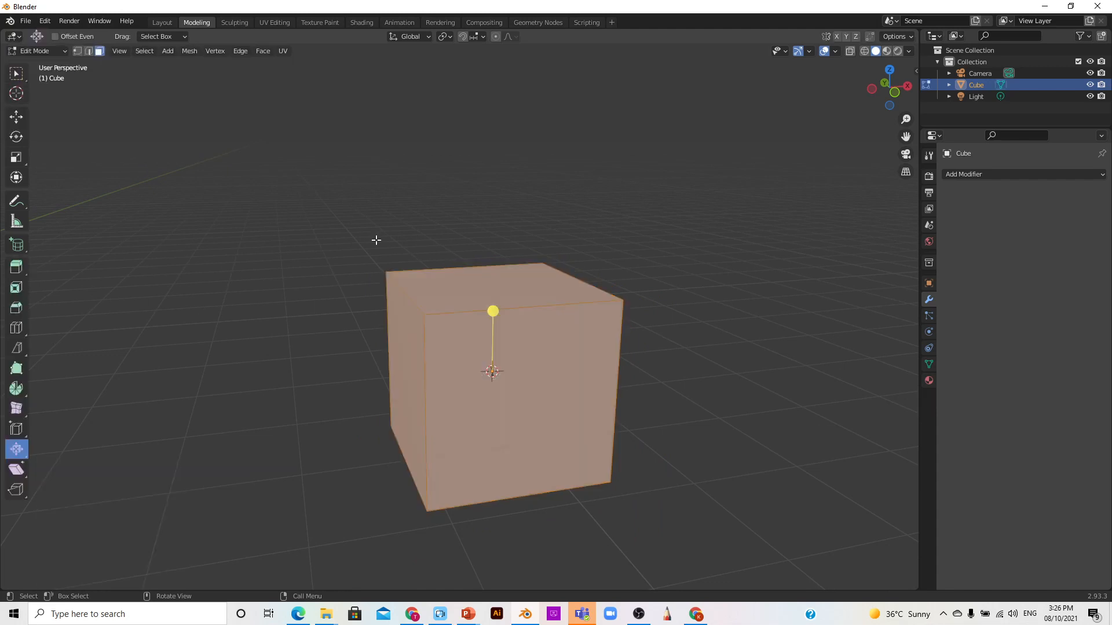
click(819, 320)
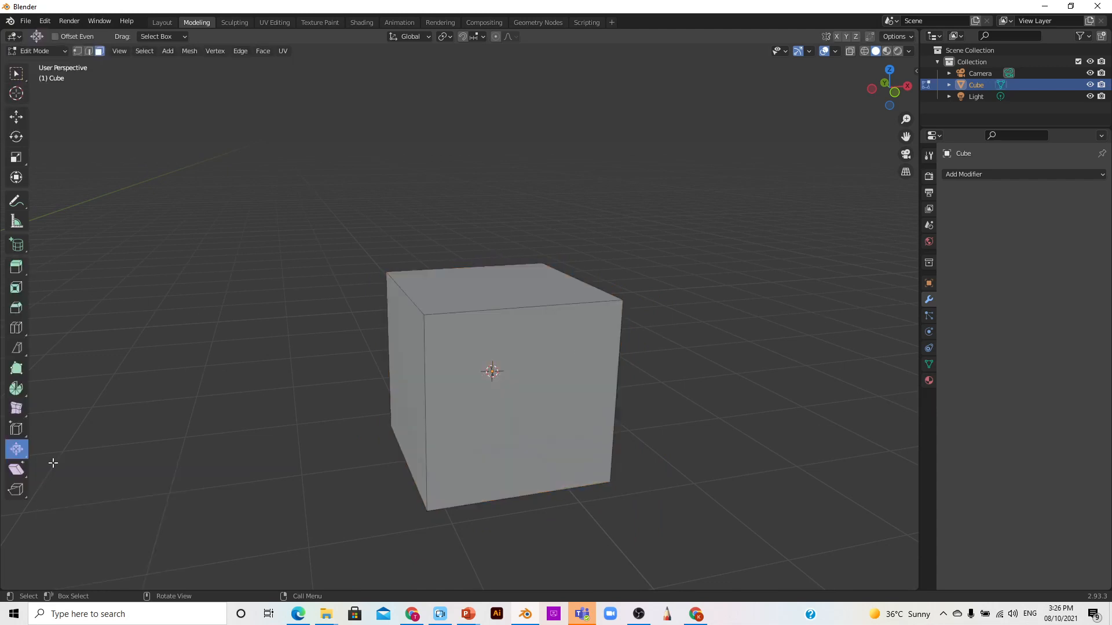
Activate the Shear tool, view the tools grouped with it, and inspect the cube from the front and at an angle
click(22, 472)
click(23, 474)
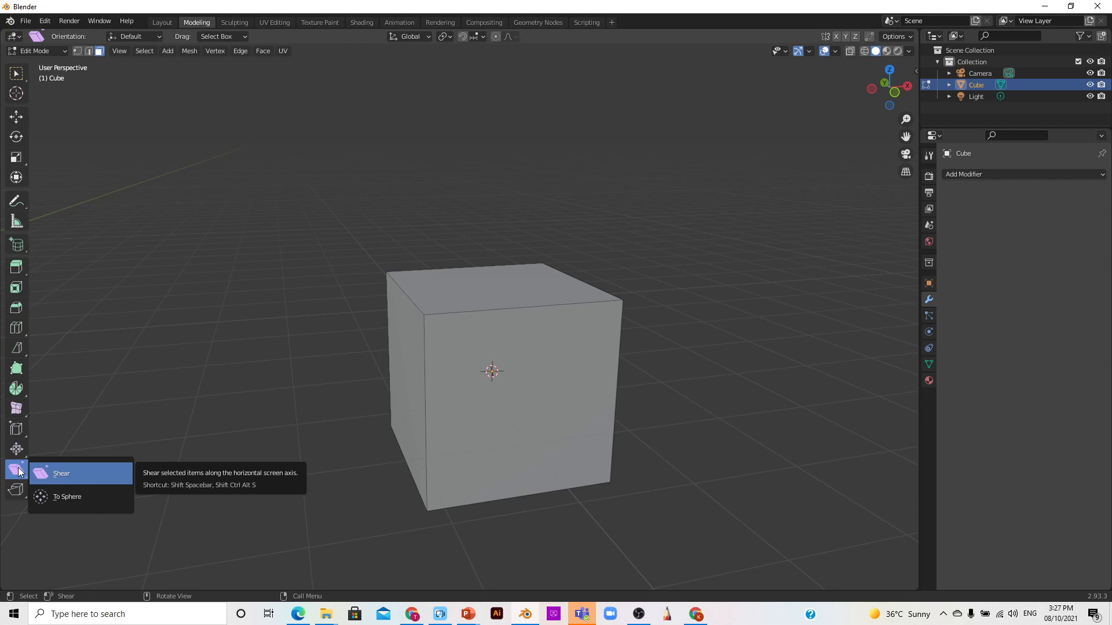
click(18, 468)
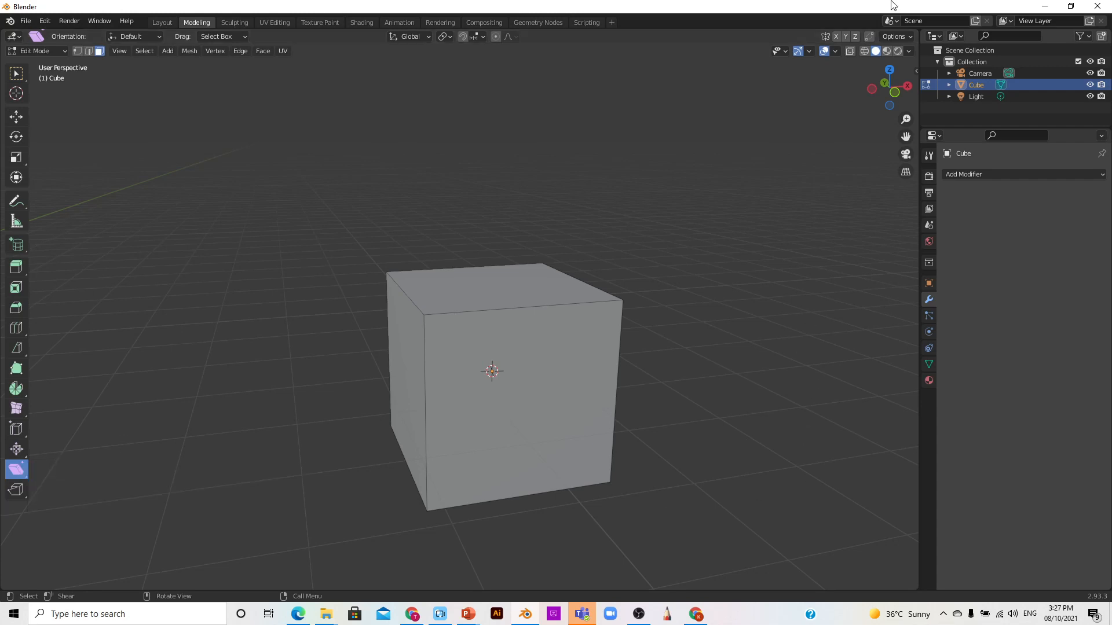
click(897, 101)
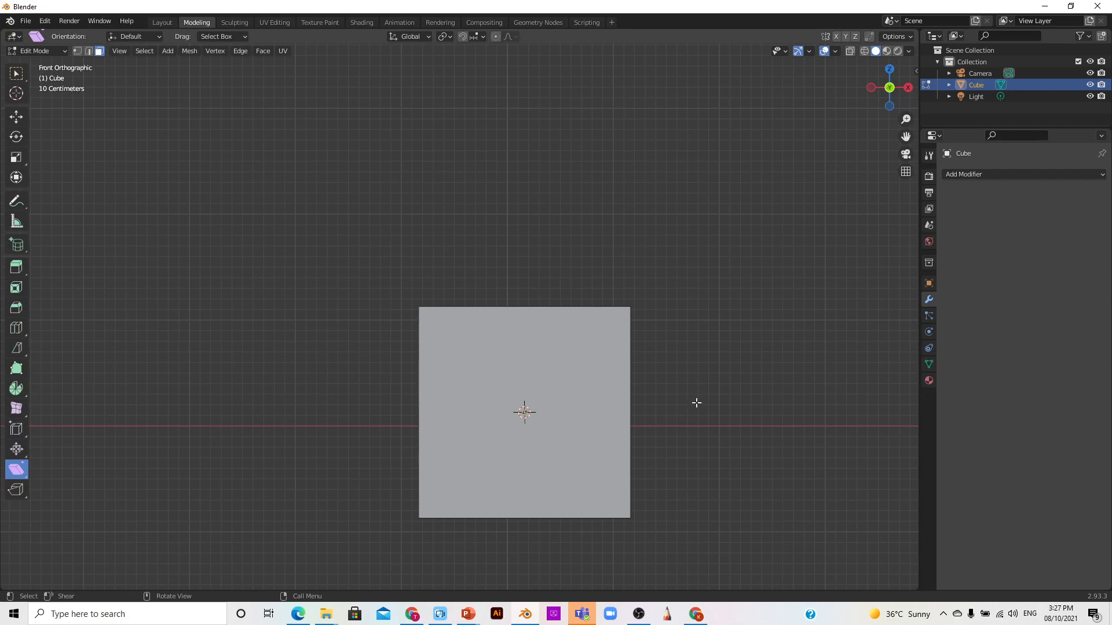
mouse_move(897, 94)
mouse_down()
mouse_move(869, 107)
mouse_move(883, 96)
mouse_up()
Scale the whole cube along Y by a factor of about -0.214 into a thin slab, and clear the selection
click(15, 157)
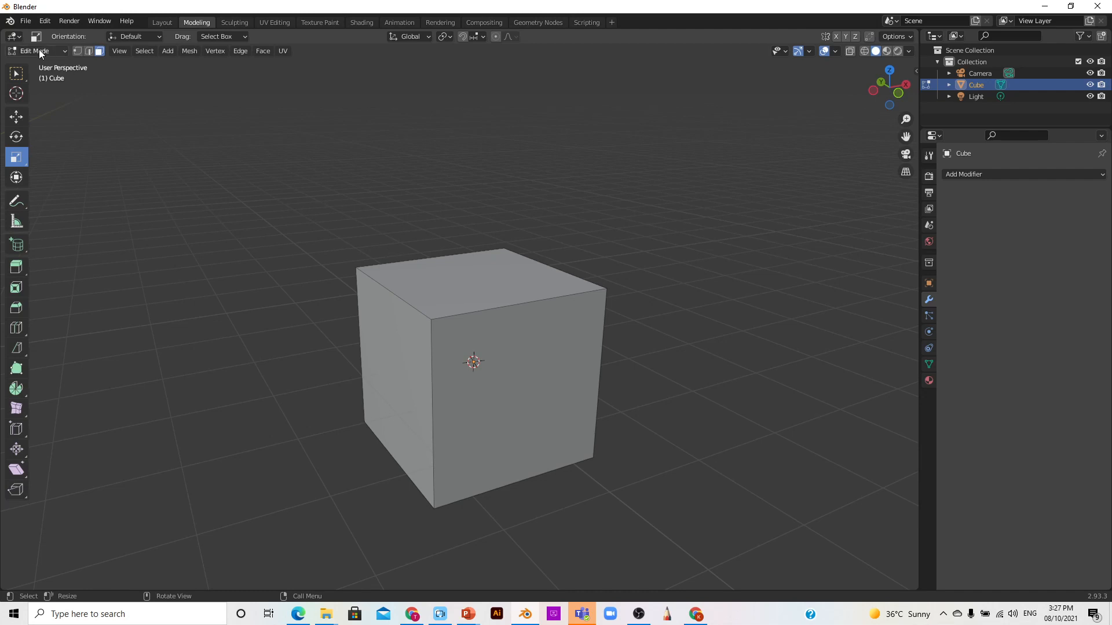
key(a)
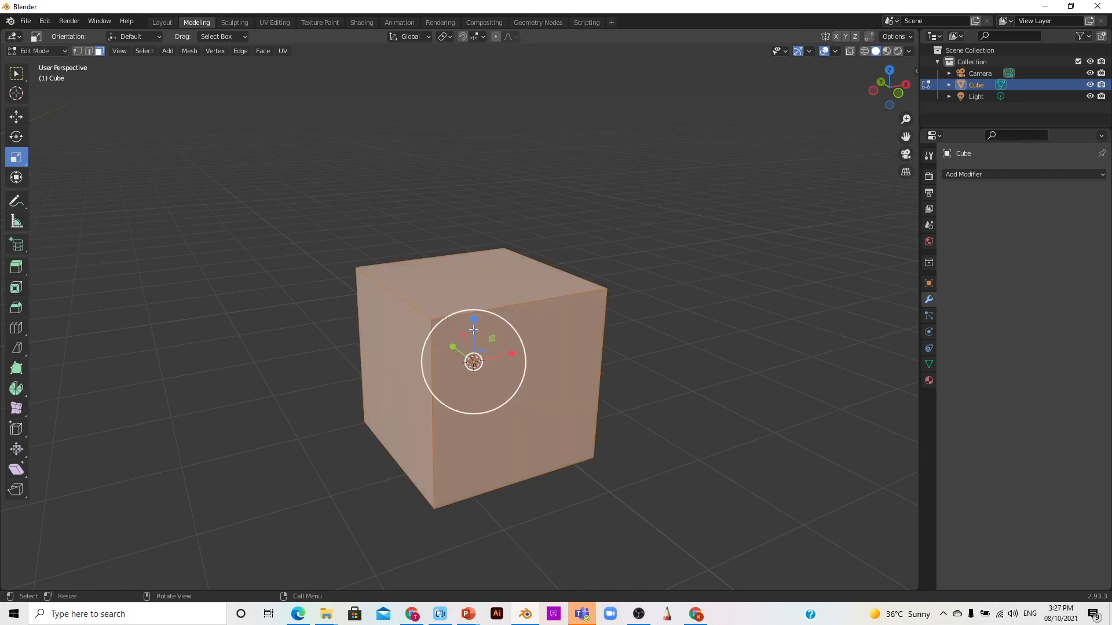
drag(452, 346, 470, 363)
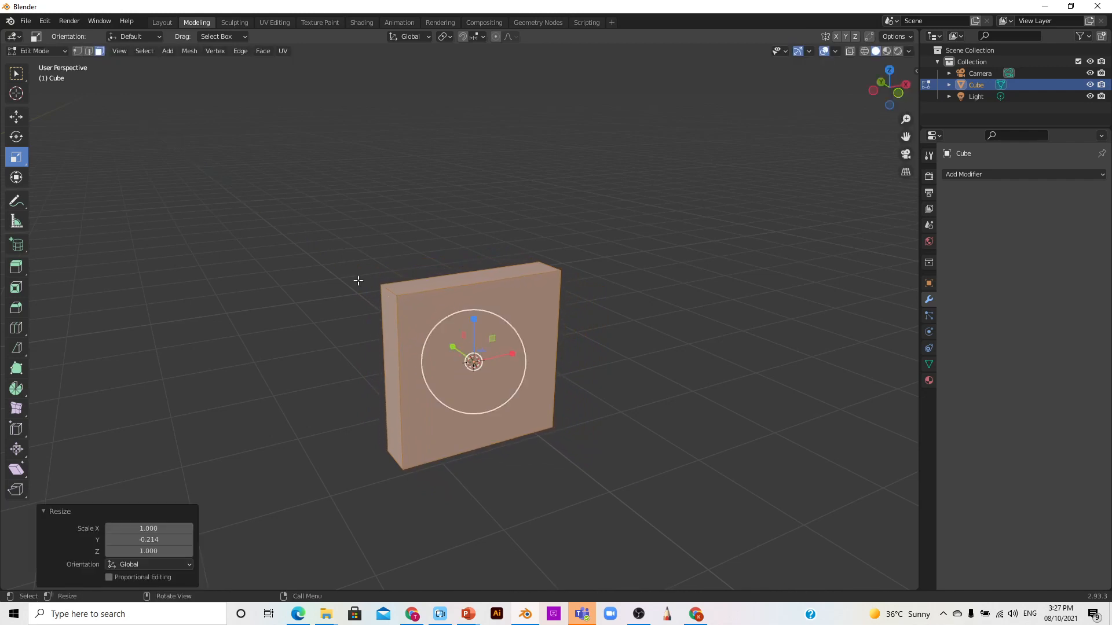
click(632, 242)
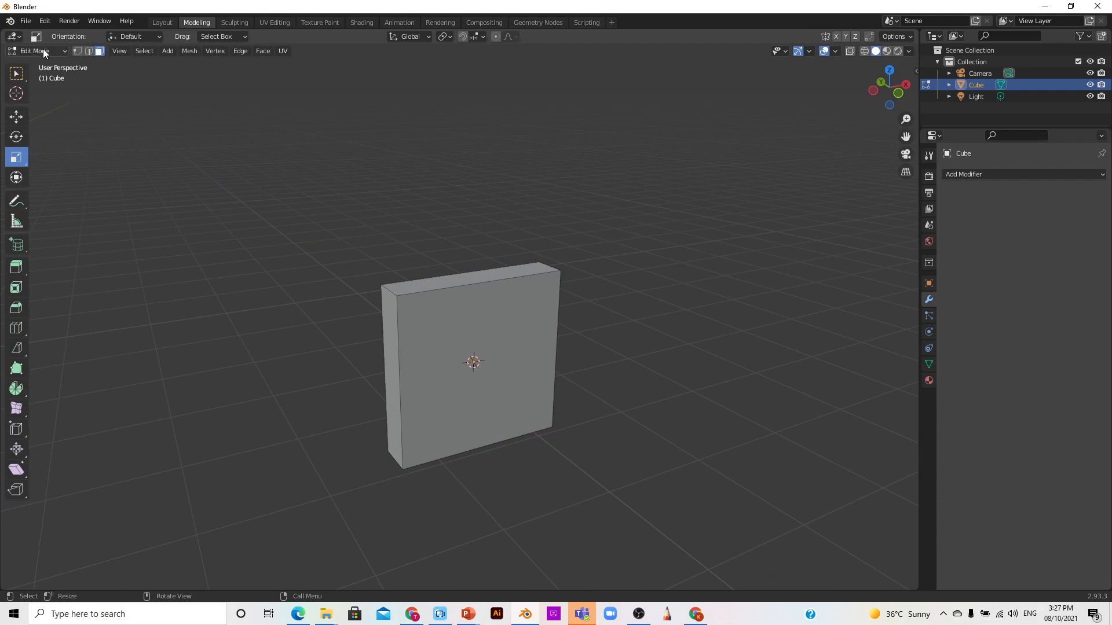
Activate the Shear tool and inspect the slab from the front and at an angle
click(898, 92)
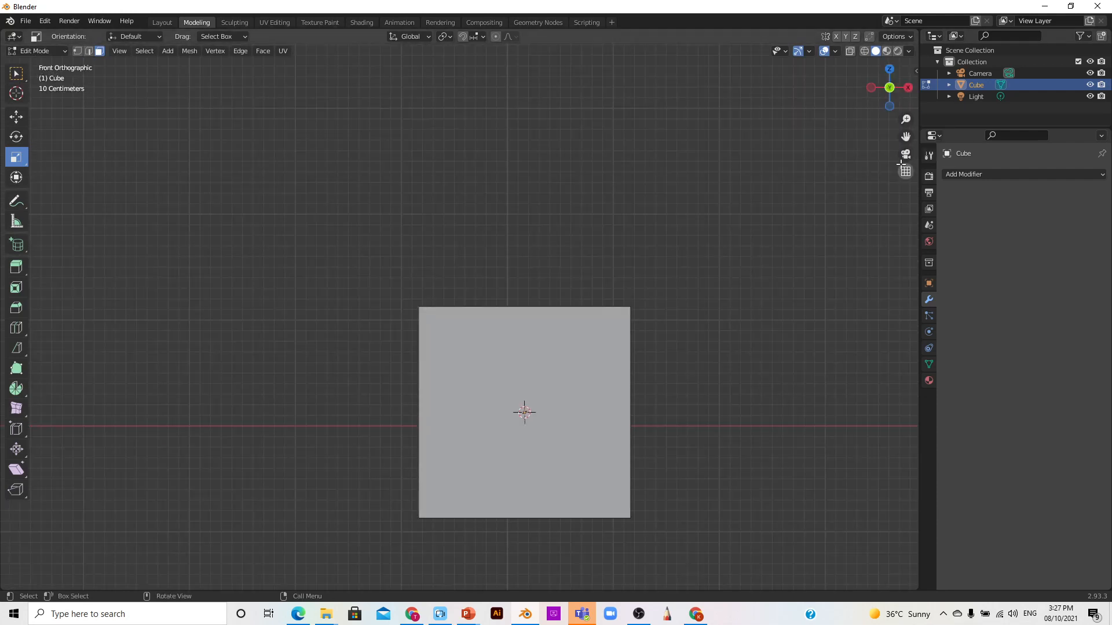
drag(906, 137, 889, 167)
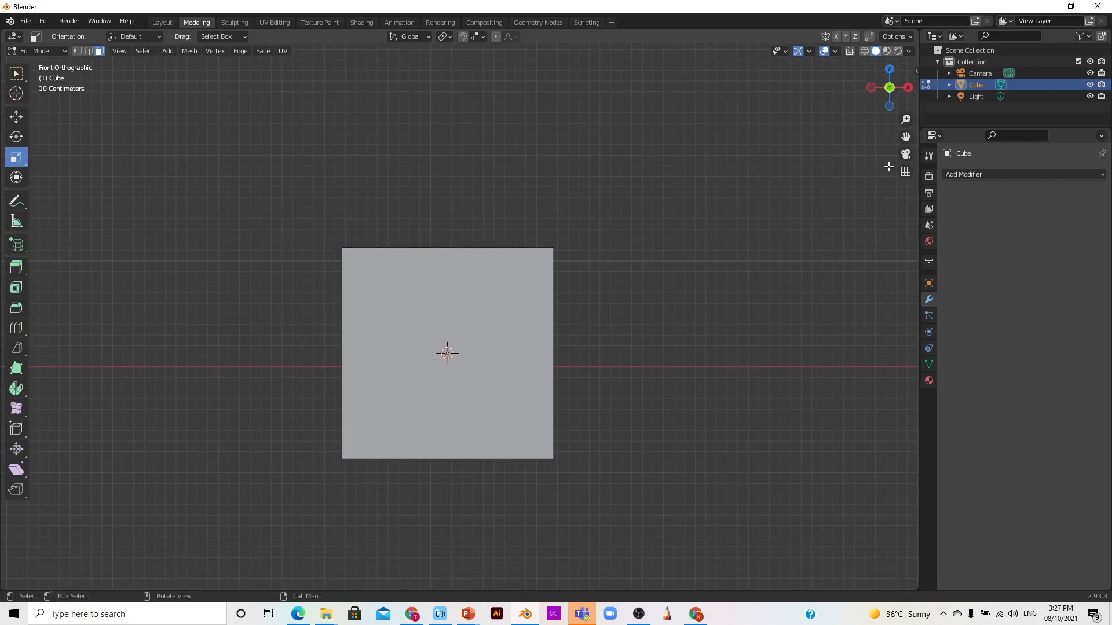
click(18, 469)
click(19, 470)
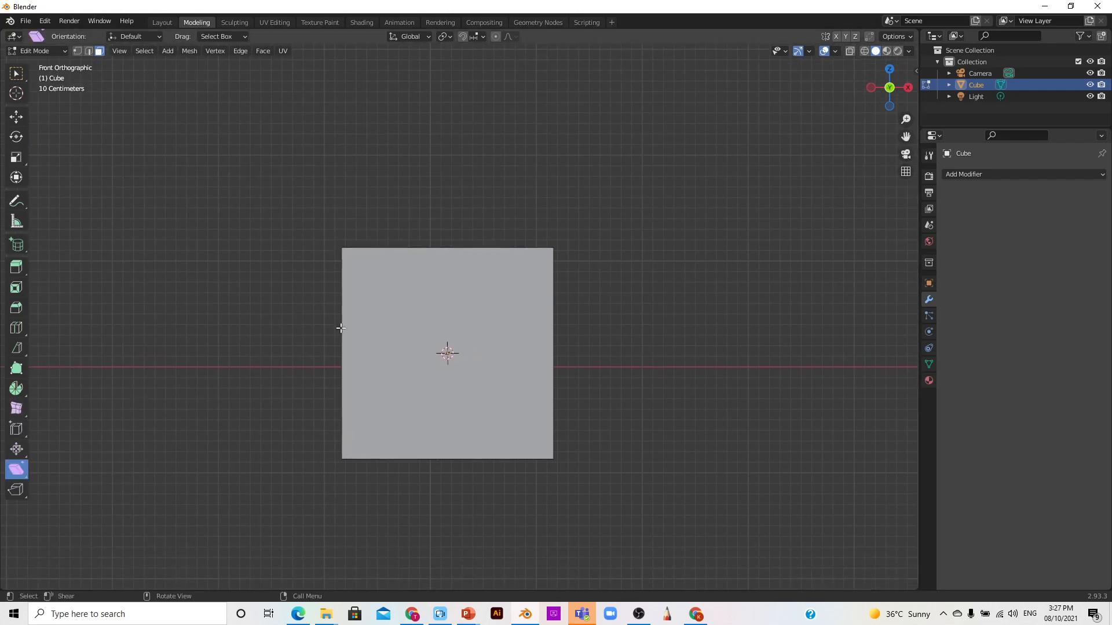
drag(888, 88, 892, 72)
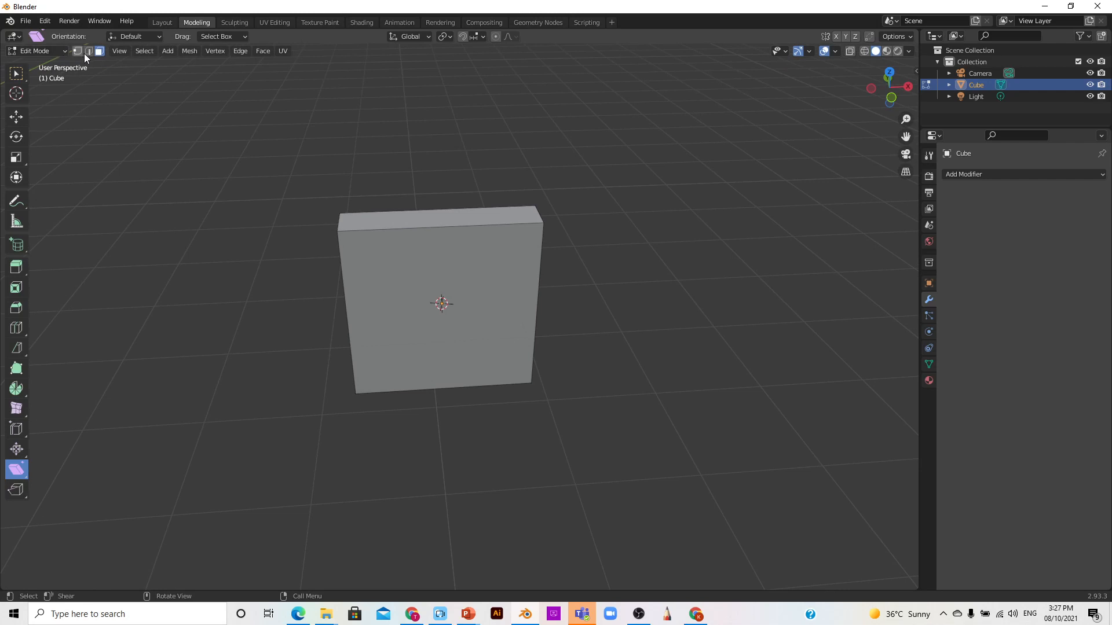
Select the slab's top face with the Select Box tool, try moving it freely, and cancel the move
click(20, 76)
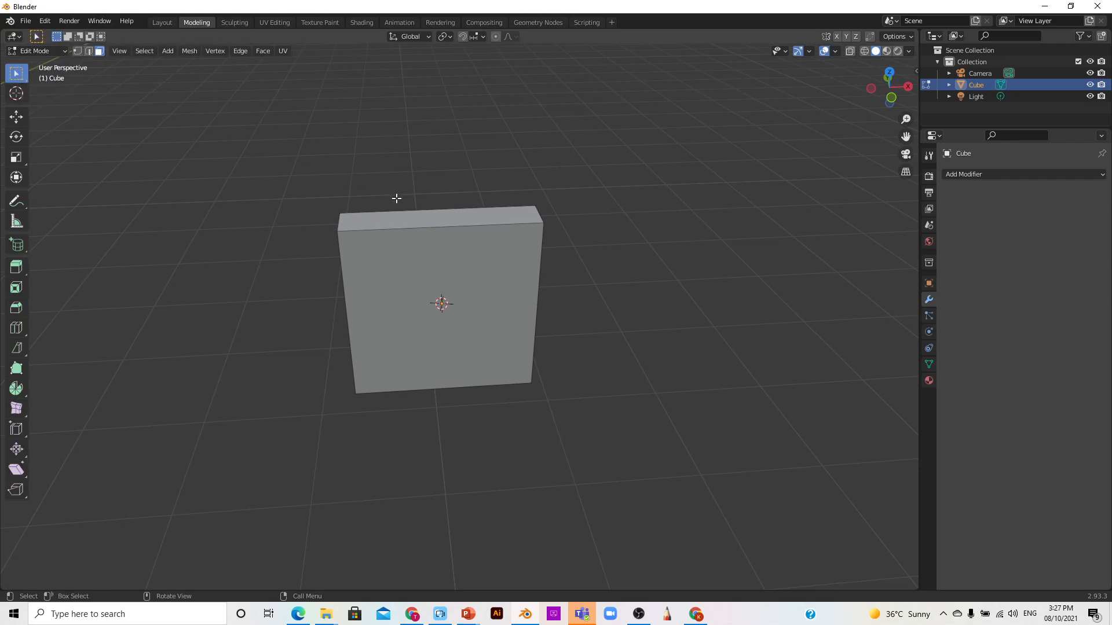
click(411, 216)
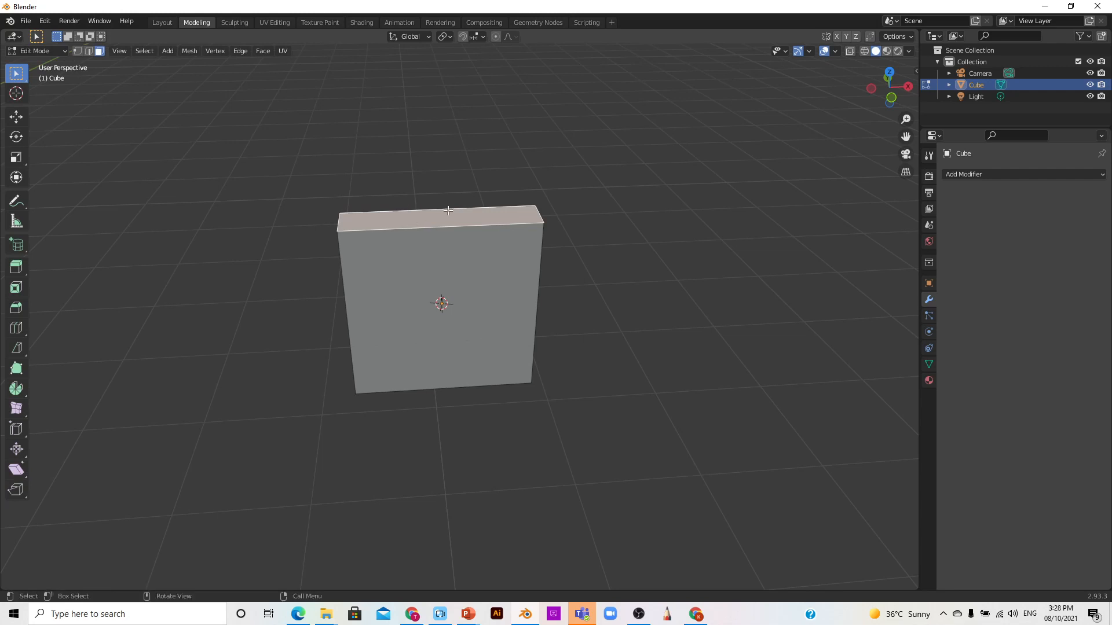
click(417, 269)
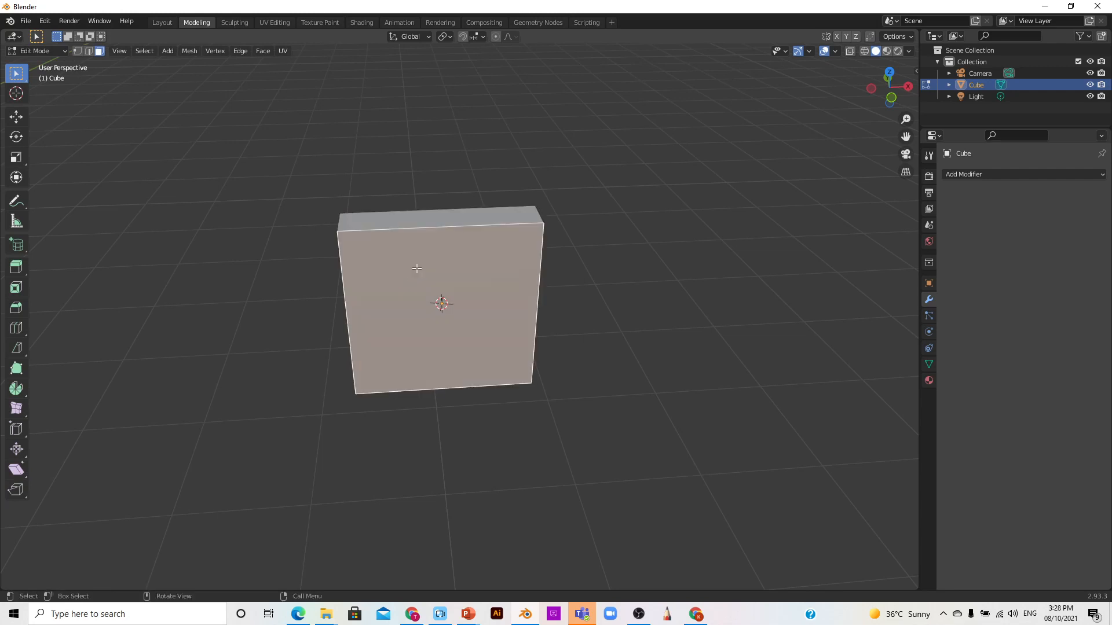
click(441, 205)
click(439, 216)
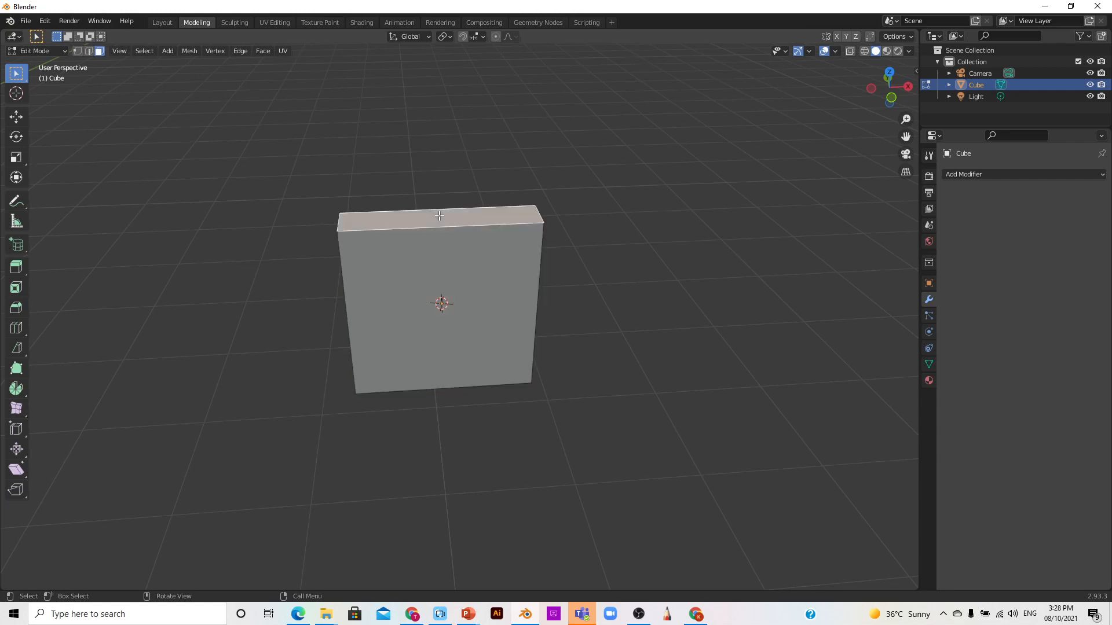
key(g)
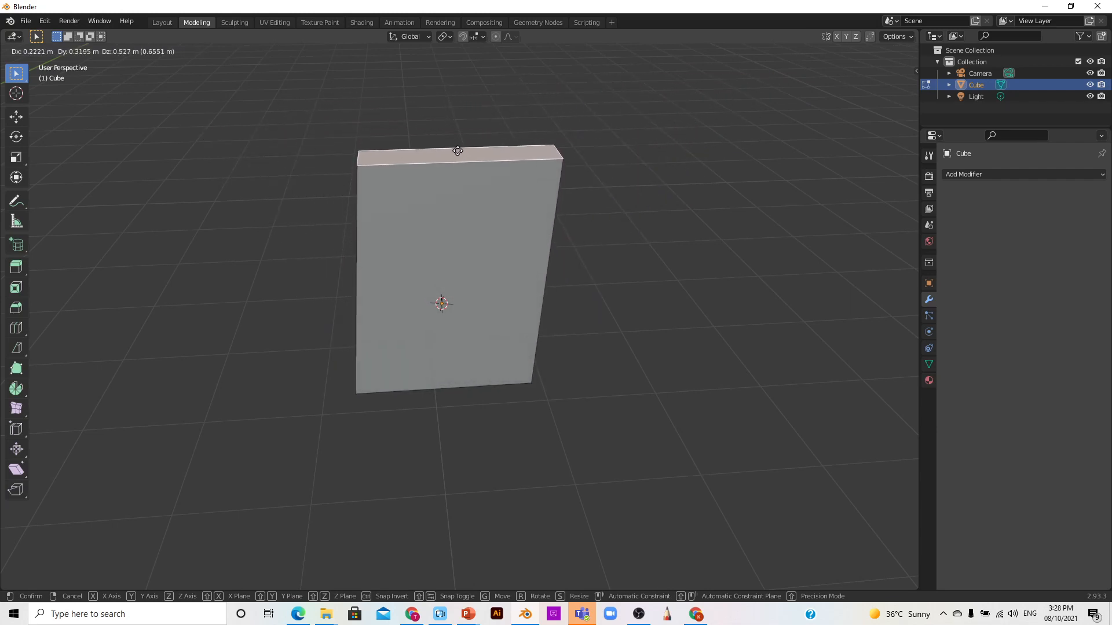
key(Escape)
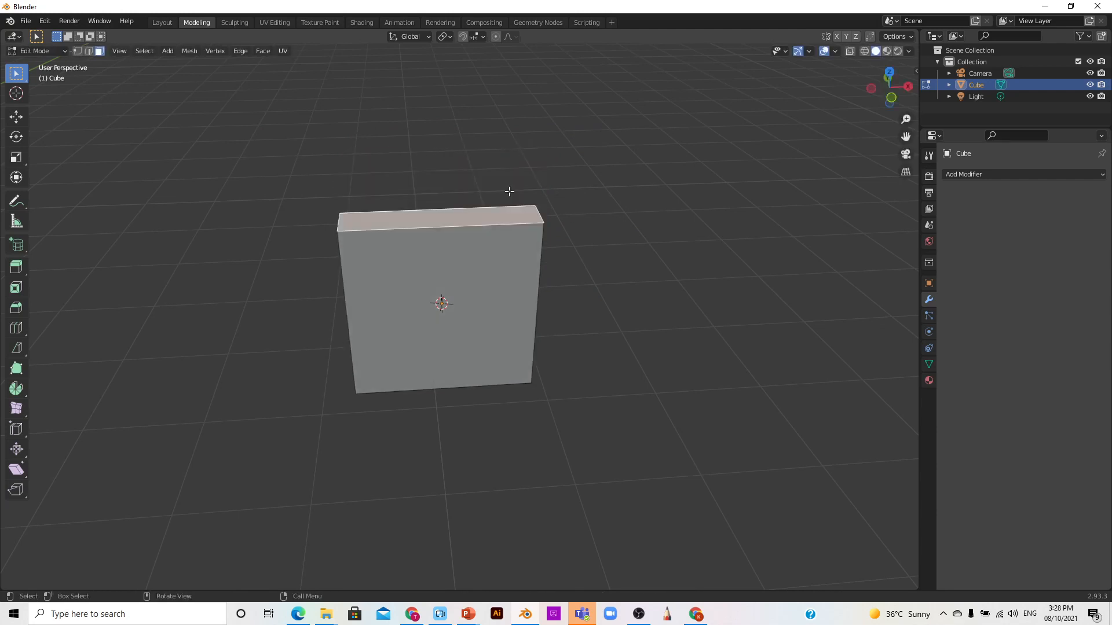
Move the slab's upper right front vertex about 1.409 m in X, -0.897 m in Y and -1.171 m in Z, and undo the move
click(77, 50)
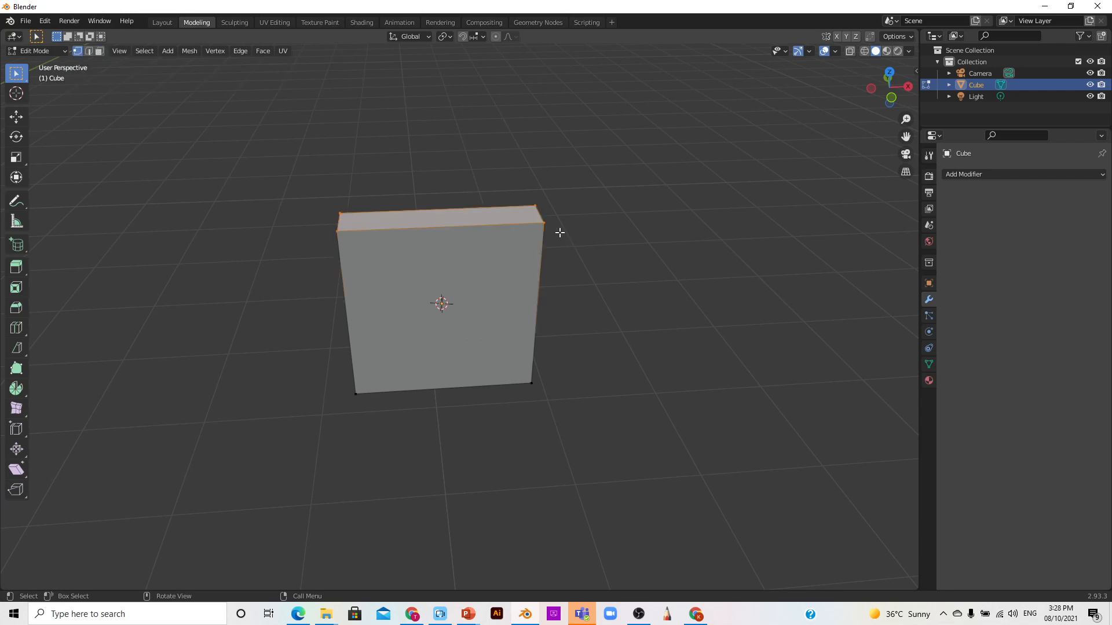
click(659, 215)
click(544, 222)
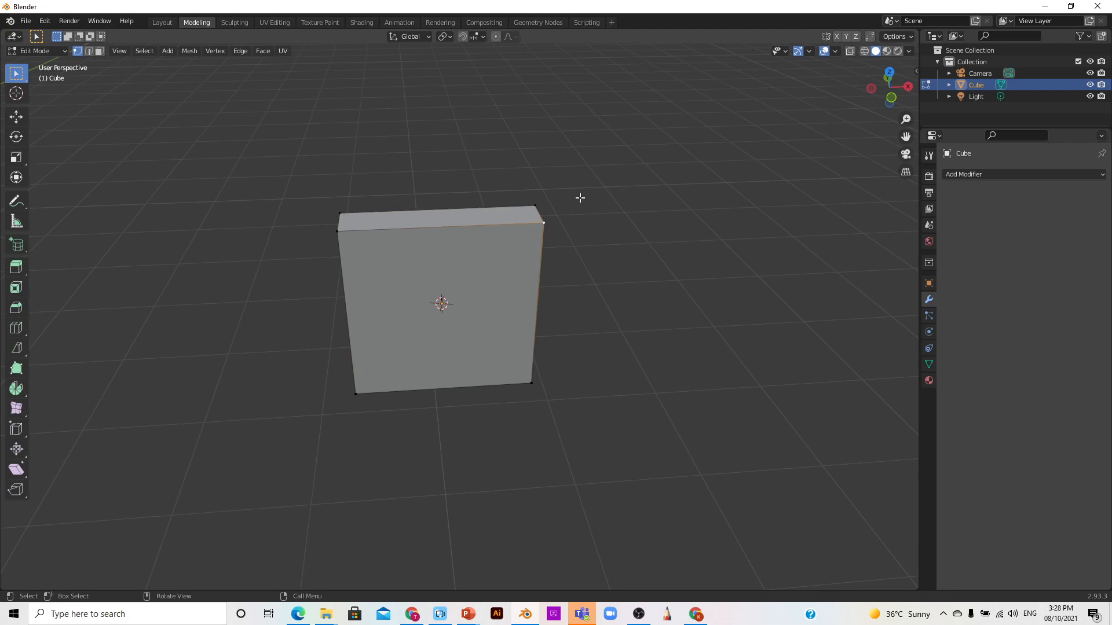
key(g)
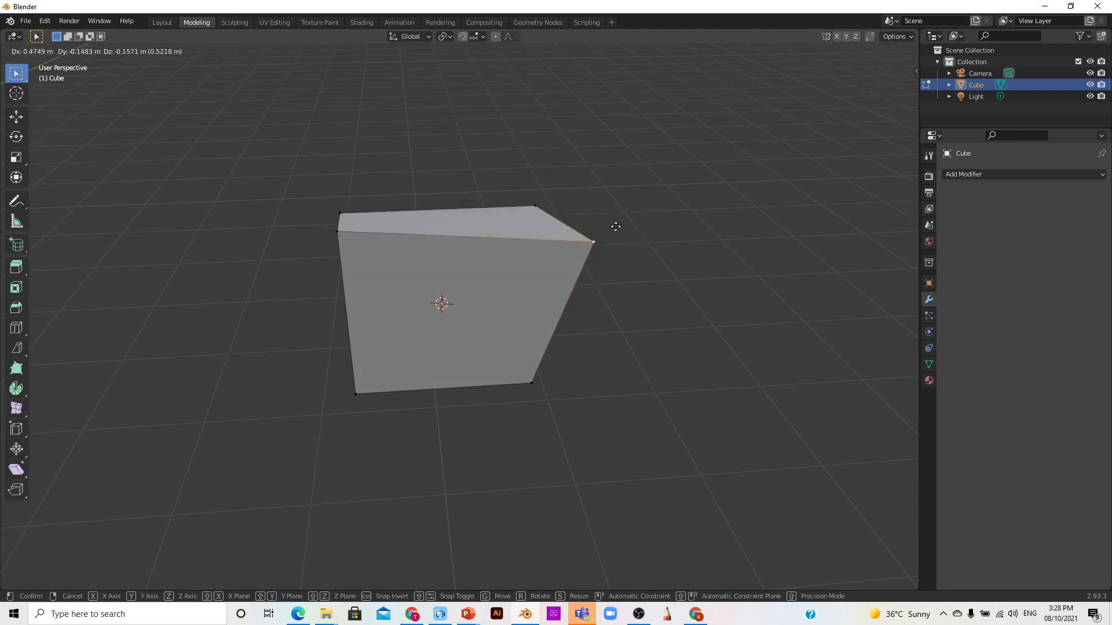
click(732, 341)
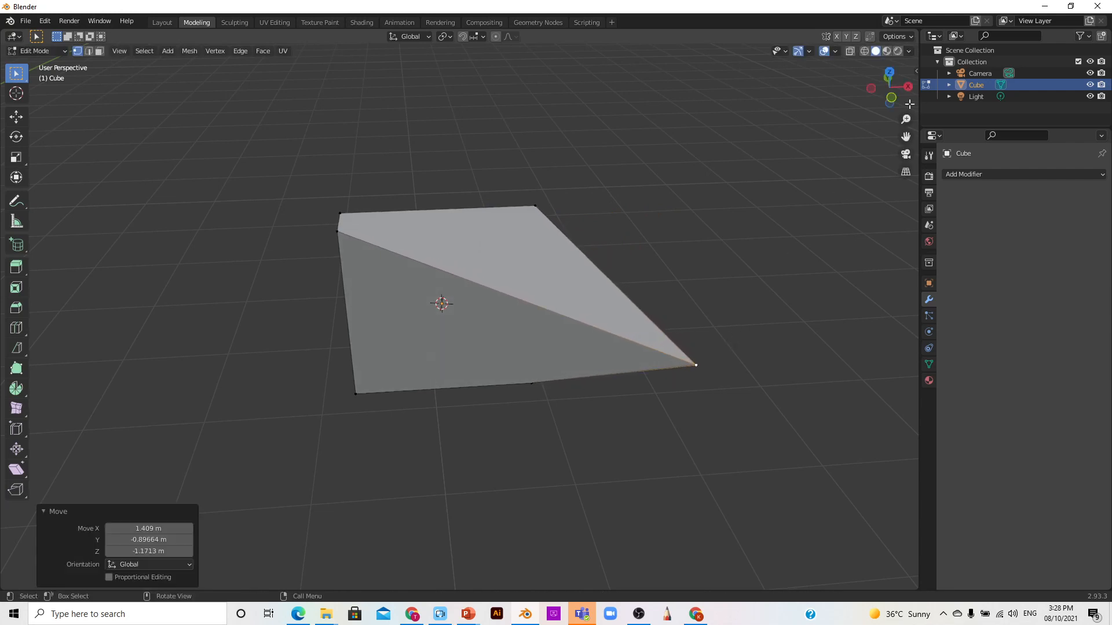
mouse_move(898, 102)
mouse_down()
mouse_move(862, 96)
mouse_move(880, 110)
mouse_up()
key(ctrl+z)
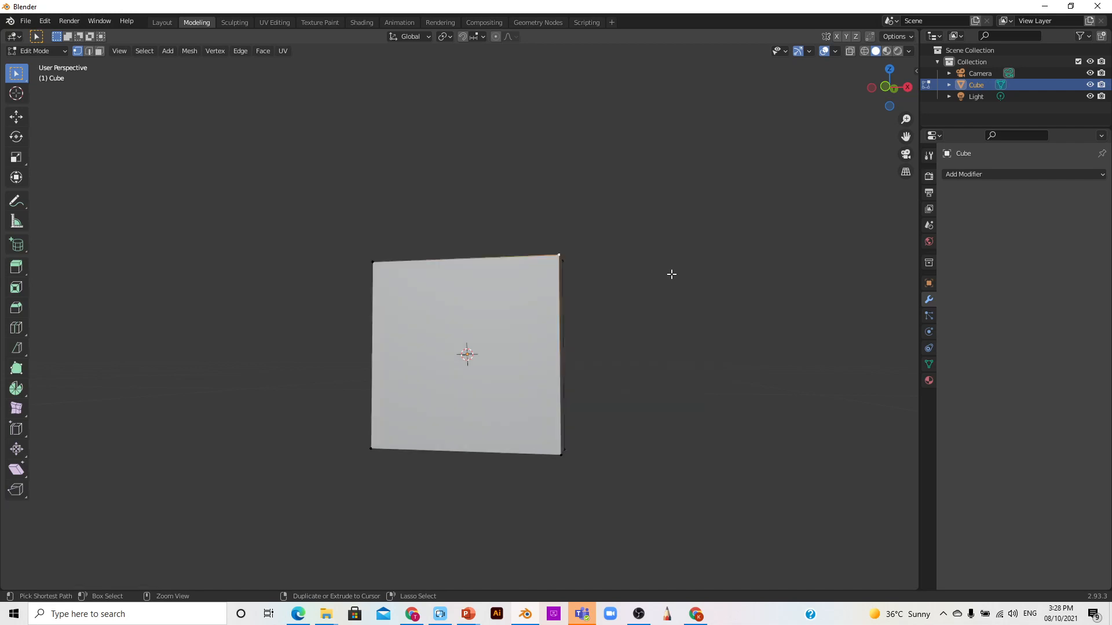
Select the slab's upper left back and front vertices one after the other
mouse_move(890, 92)
mouse_down()
mouse_move(868, 98)
mouse_move(890, 82)
mouse_up()
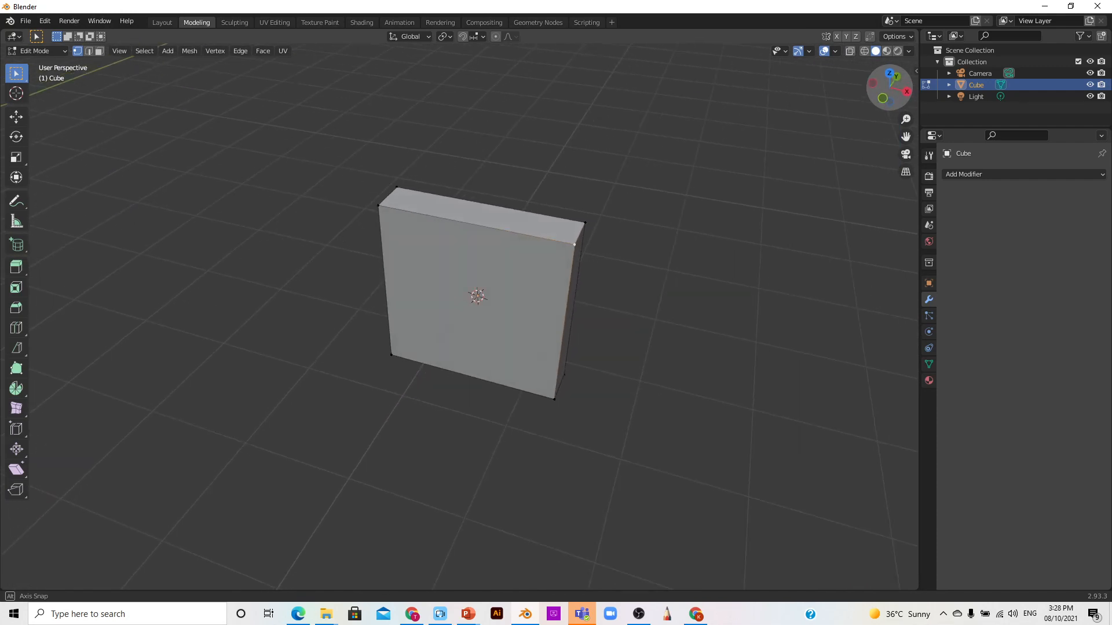
drag(891, 82, 890, 83)
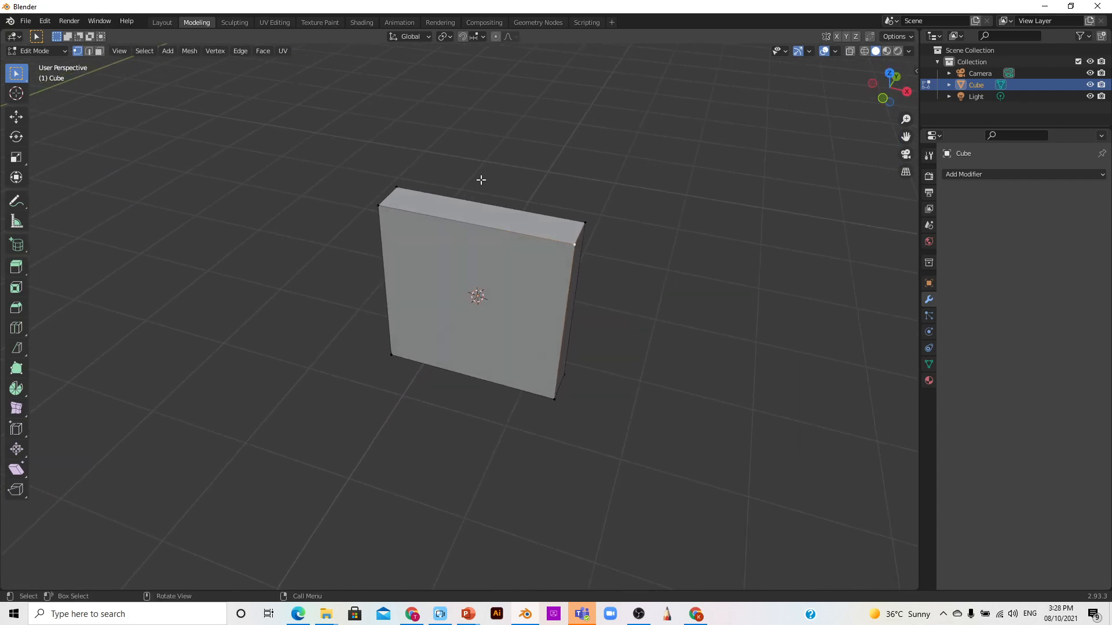
click(397, 188)
click(390, 200)
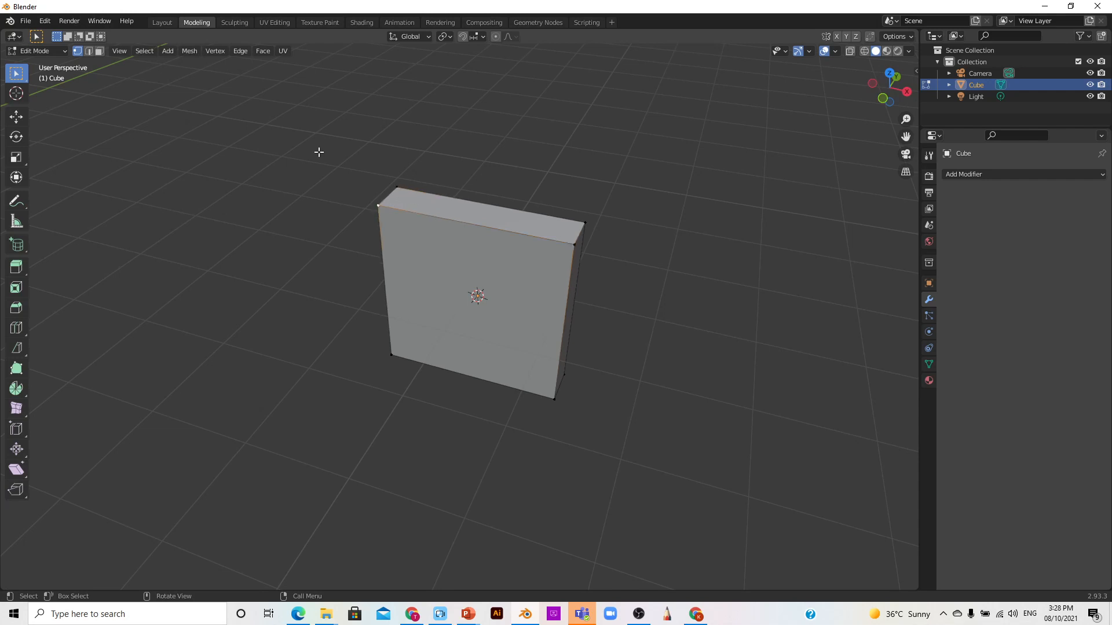
Switch to edge selection and move the slab's upper front edge freely forward and down toward the base
click(88, 51)
click(583, 237)
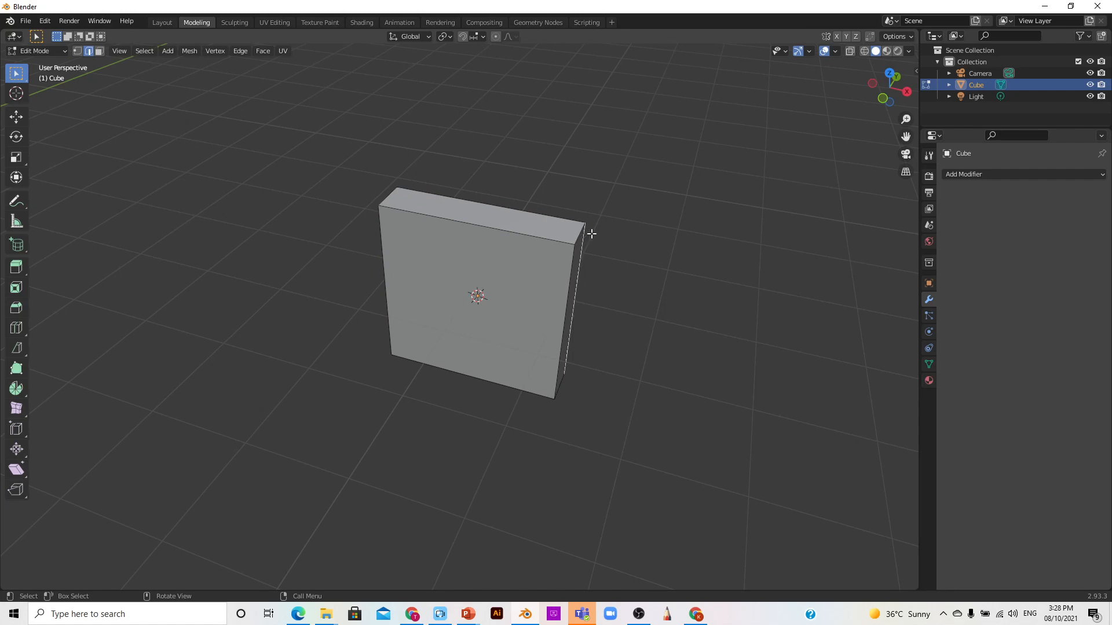
click(549, 240)
key(g)
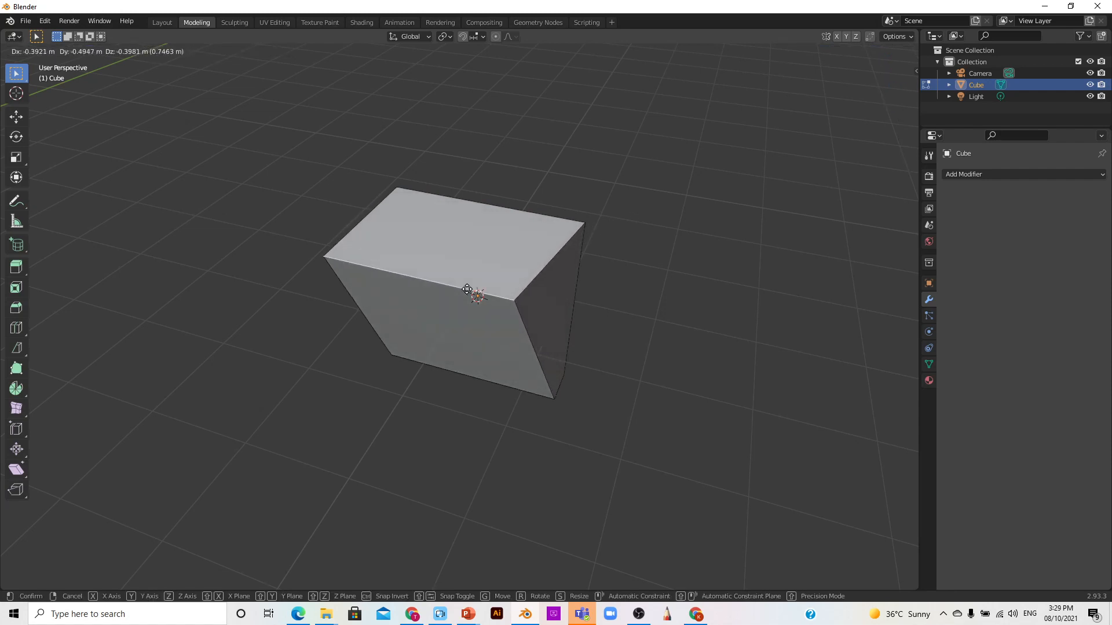
click(410, 371)
Move the sloped face's right edge about 1.14 m in X, 1.039 m in Y and 0.69 m in Z, and undo both edge moves
click(530, 303)
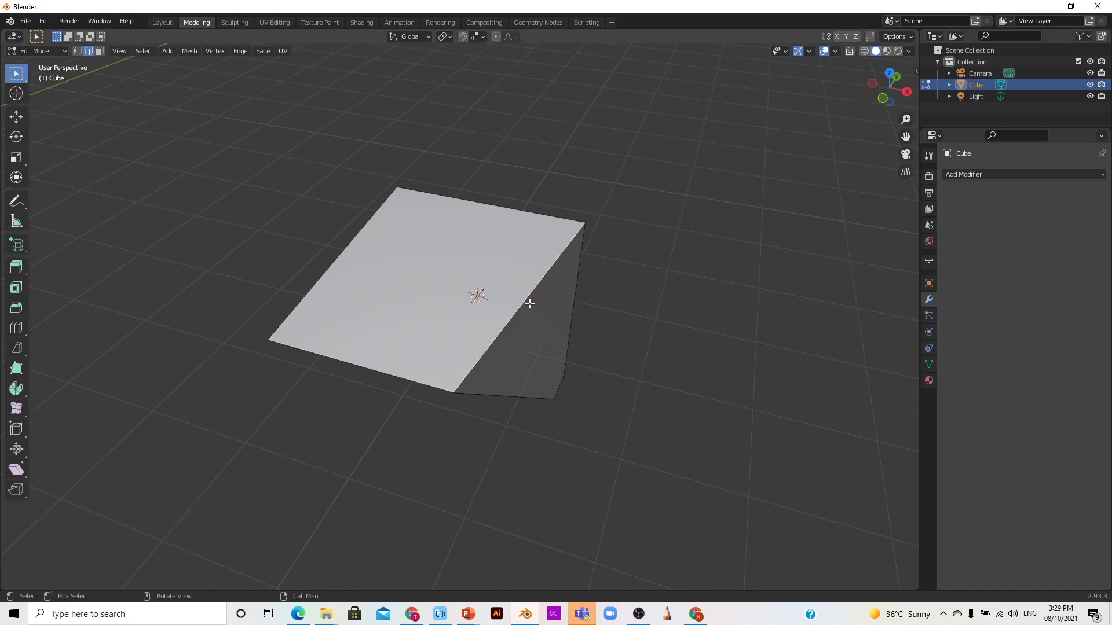
key(g)
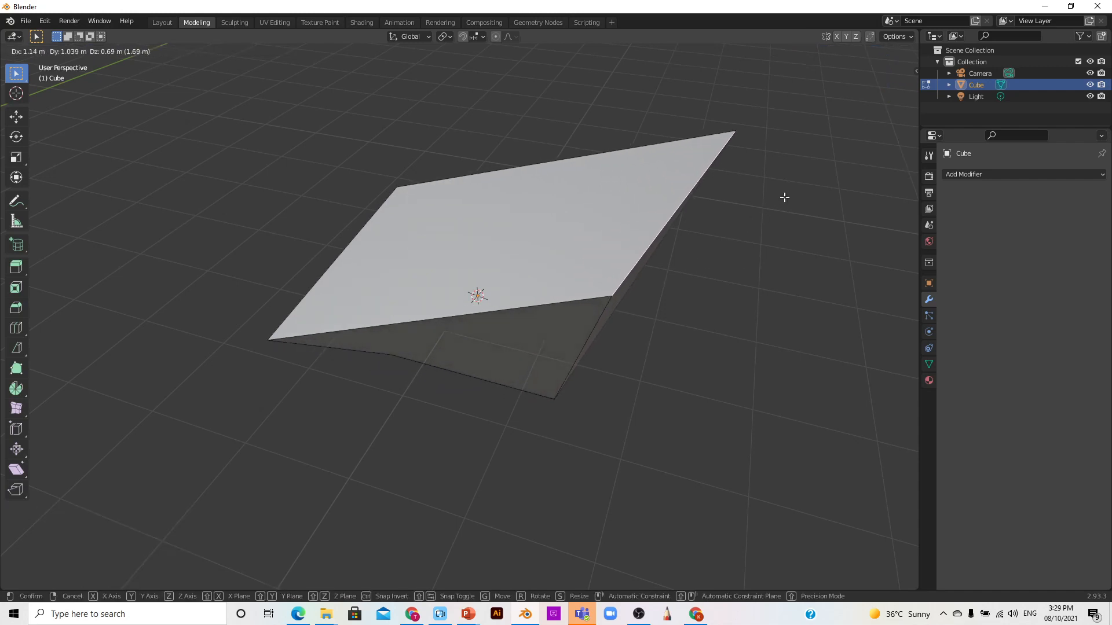
click(784, 197)
key(ctrl+z)
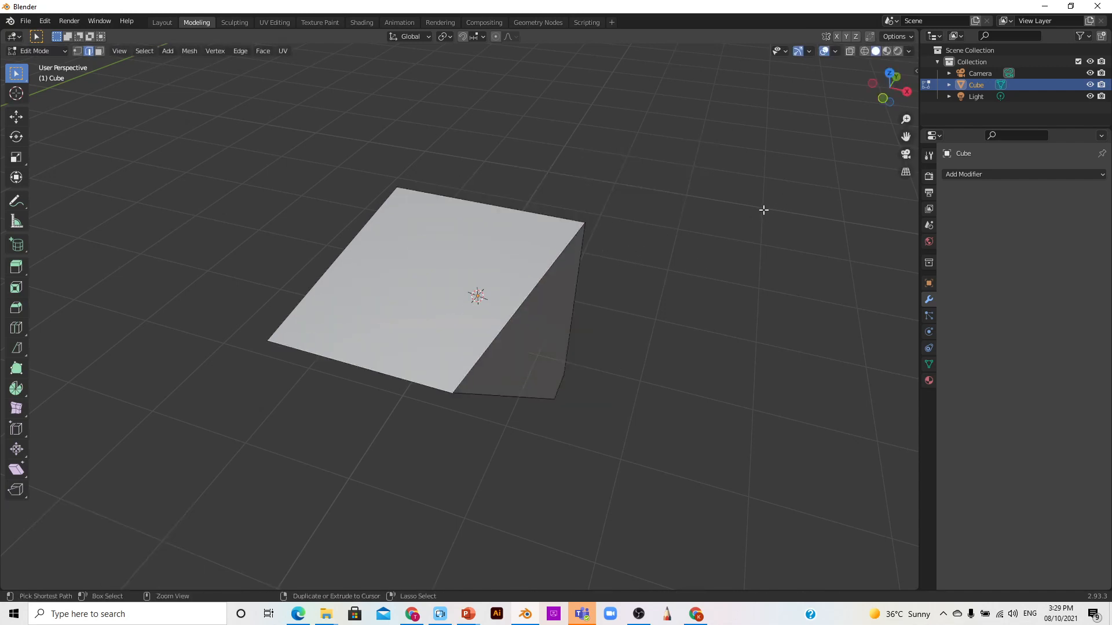
key(ctrl+z)
key(ctrl+z)
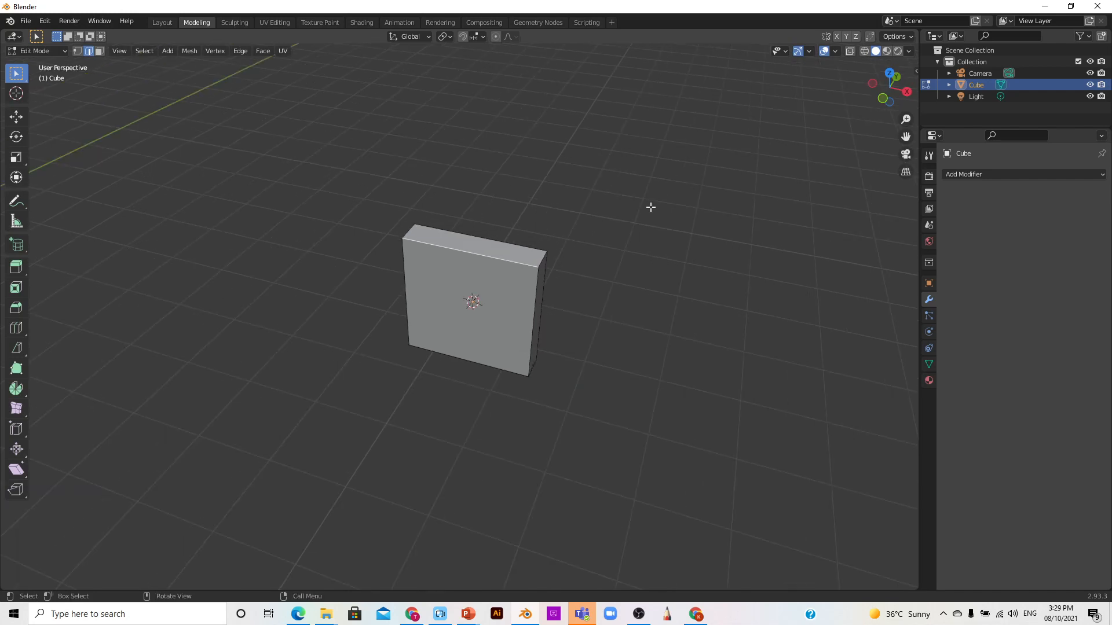
Switch to face selection, select the slab's top face and view it from the front
scroll(521, 187, up, 1)
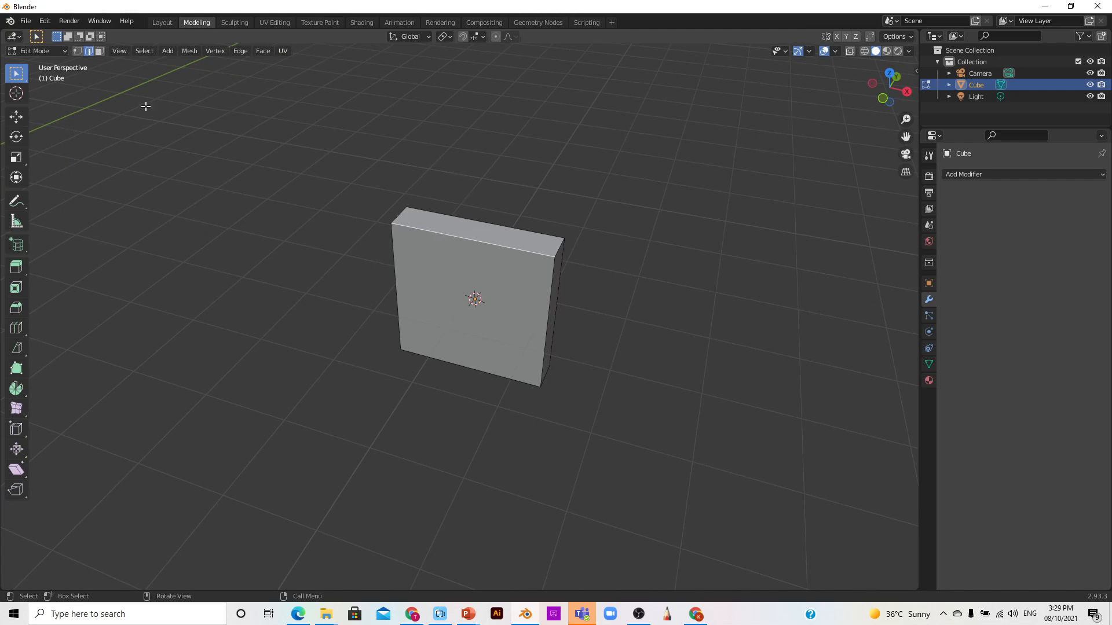
click(99, 51)
click(450, 224)
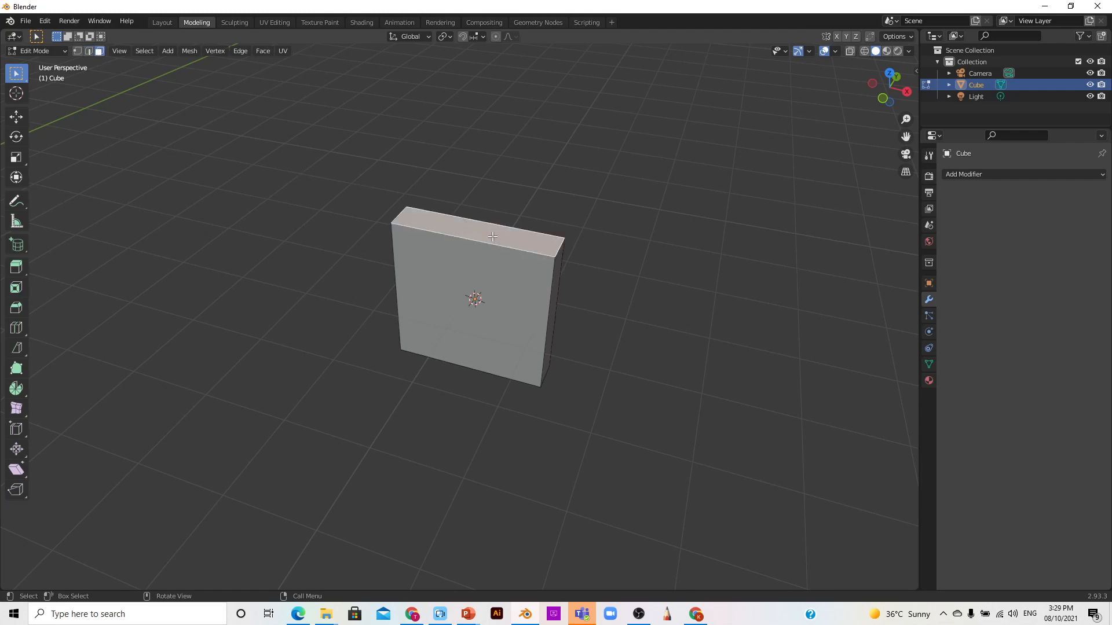
click(883, 99)
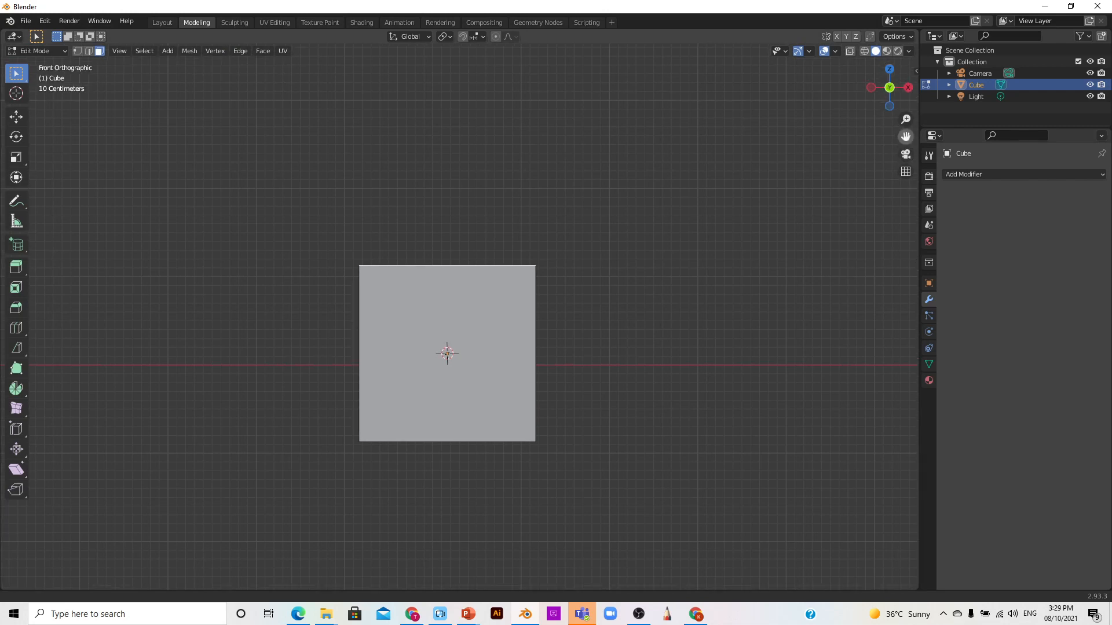